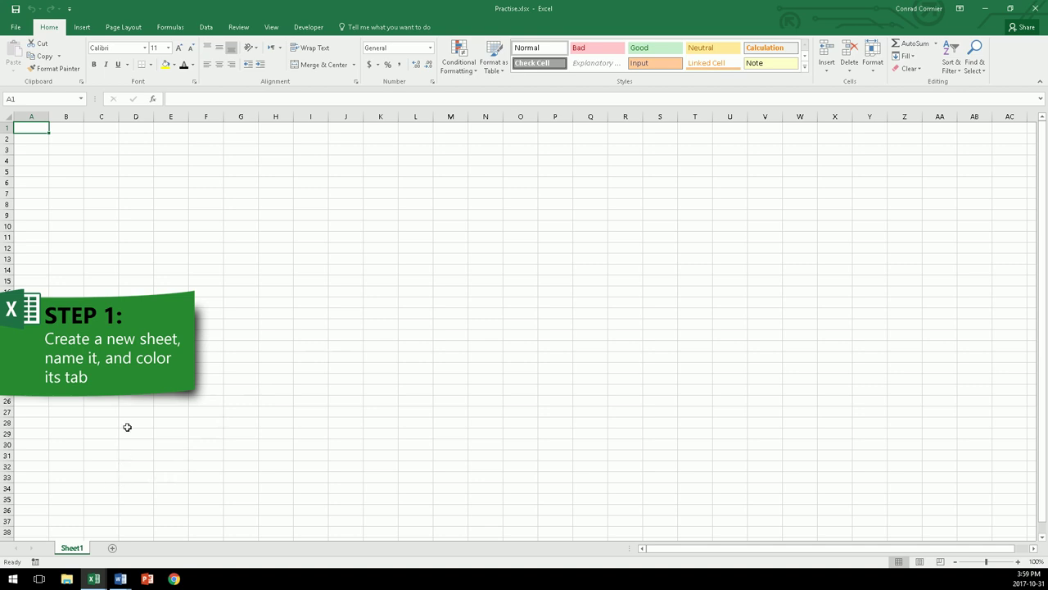
Rename the first sheet tab to 'Sales Calls Data'.
double_click(72, 548)
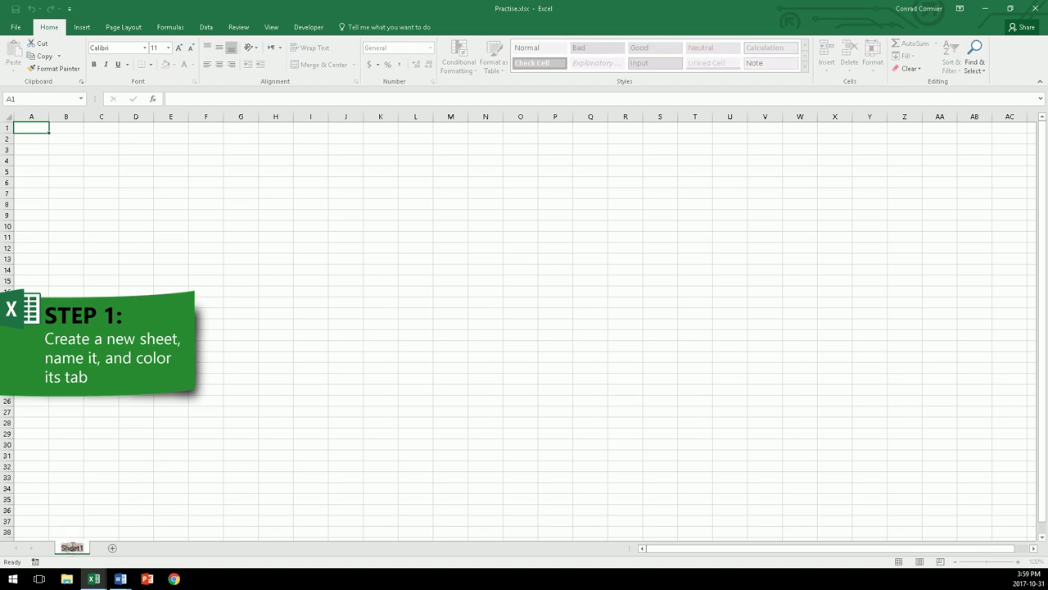
text(Data)
text(Sales Call )
text(s)
click(126, 455)
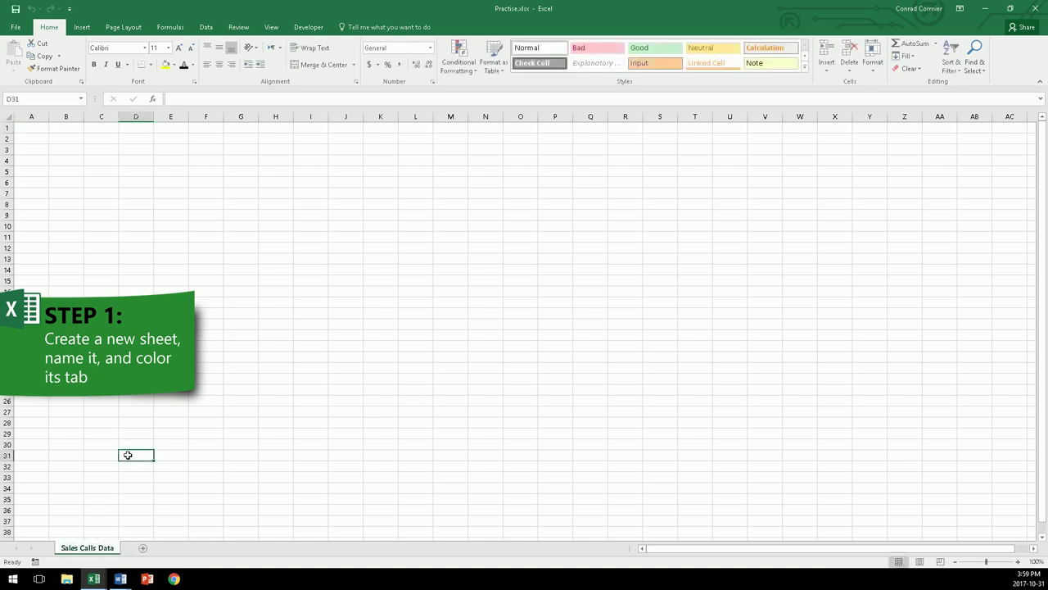
Add three new blank sheets, Sheet1 to Sheet3, and return to Sales Calls Data.
click(143, 548)
click(179, 548)
click(213, 548)
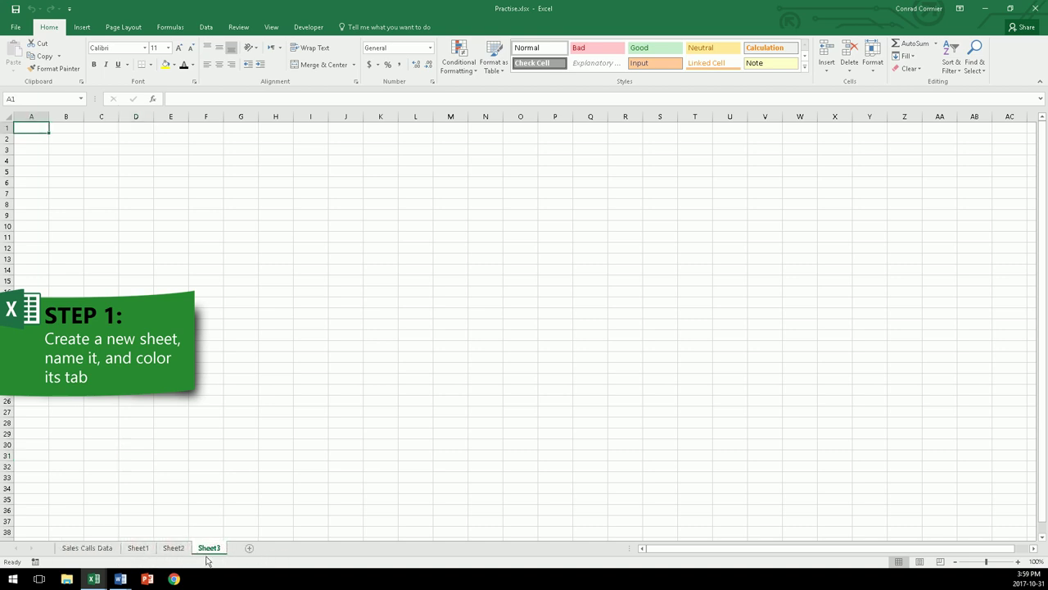
click(93, 552)
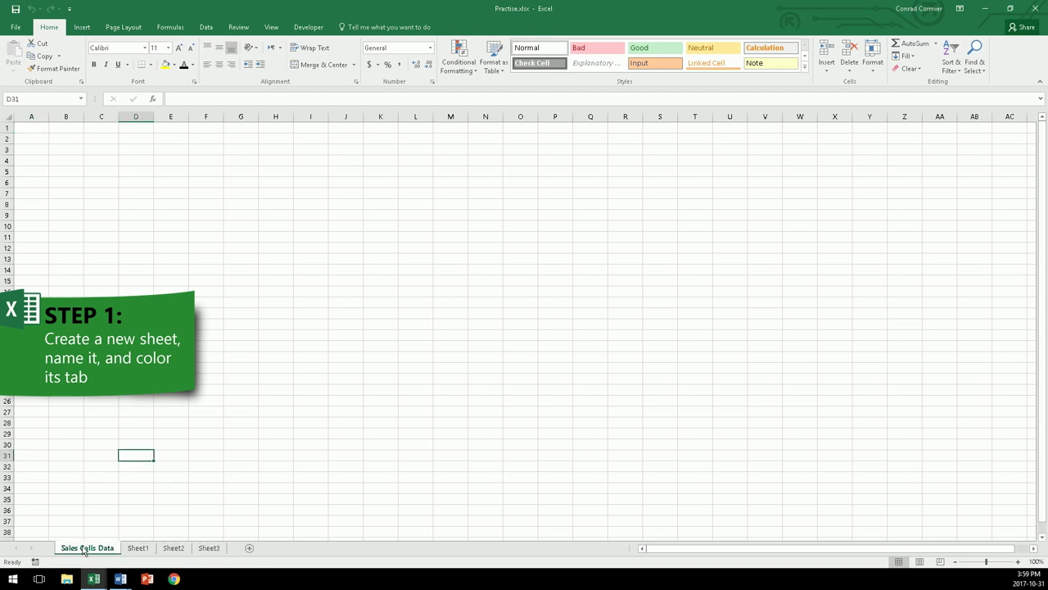
Colour the Sales Calls Data tab red and the Sheet1 tab orange.
right_click(91, 553)
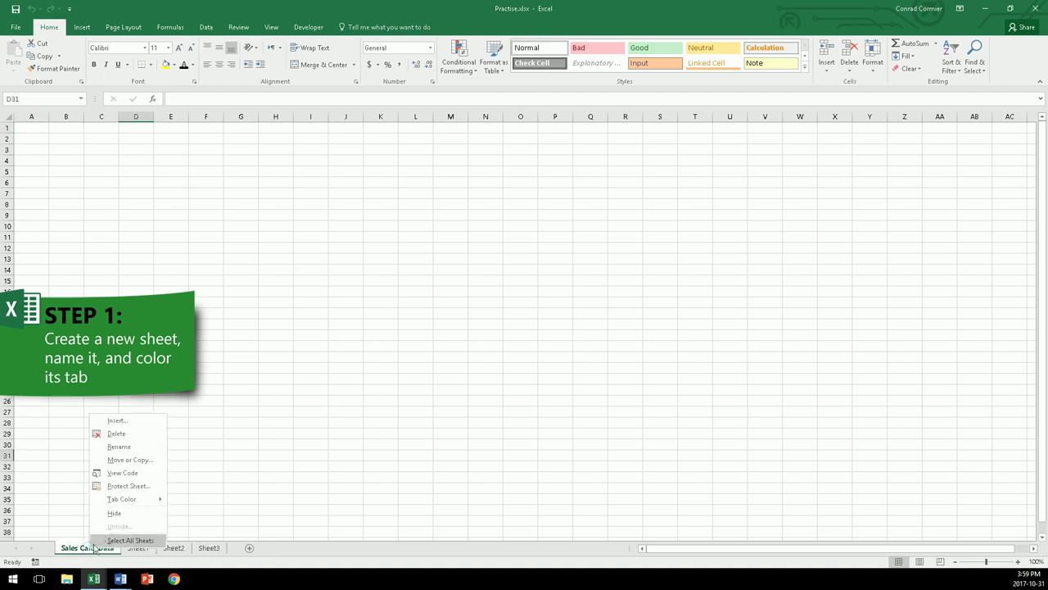
mouse_move(126, 506)
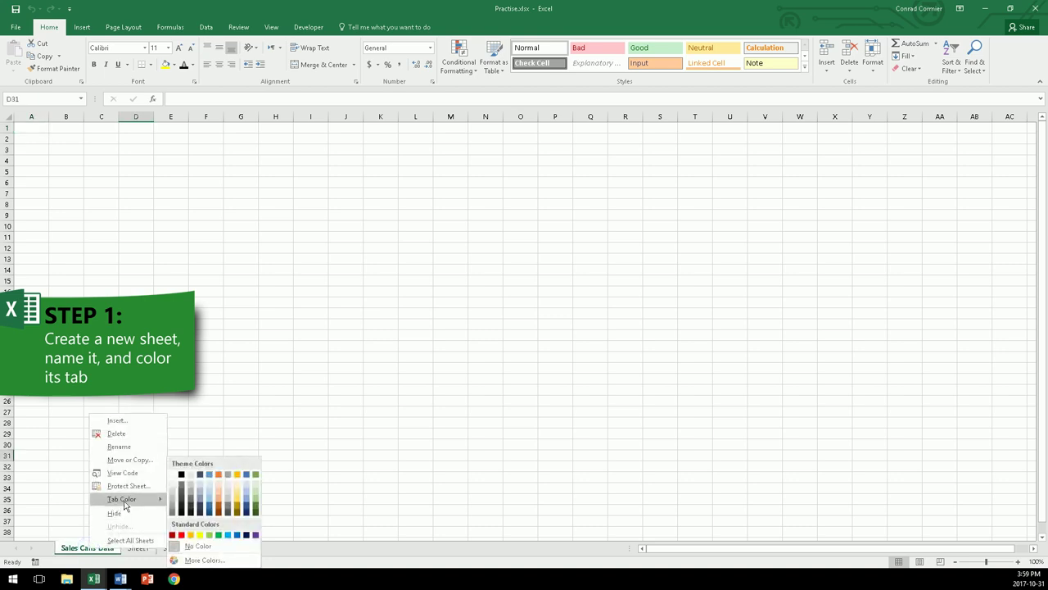
click(182, 534)
right_click(139, 554)
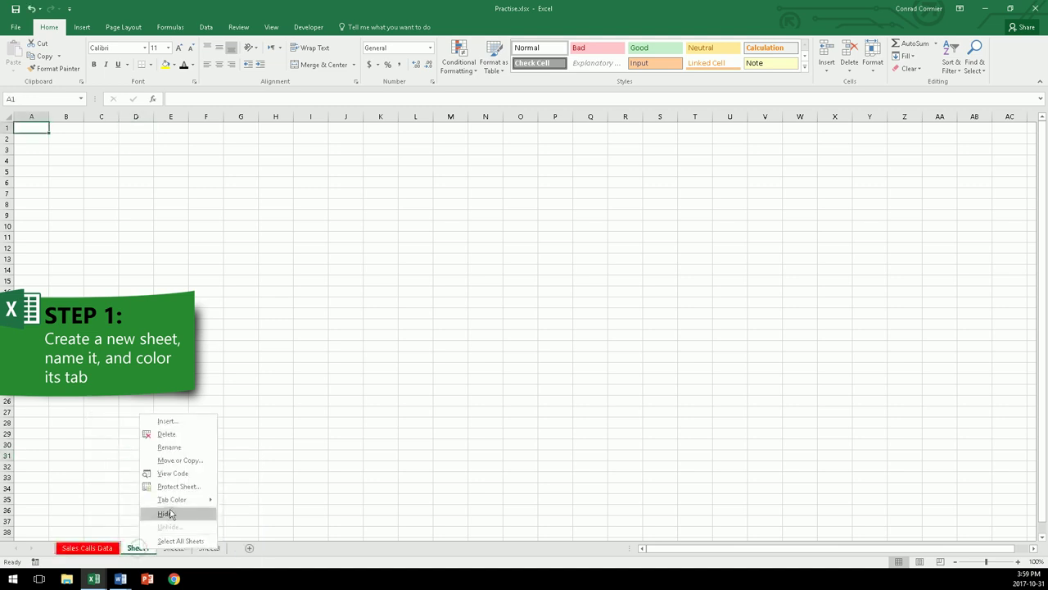
mouse_move(176, 499)
click(241, 534)
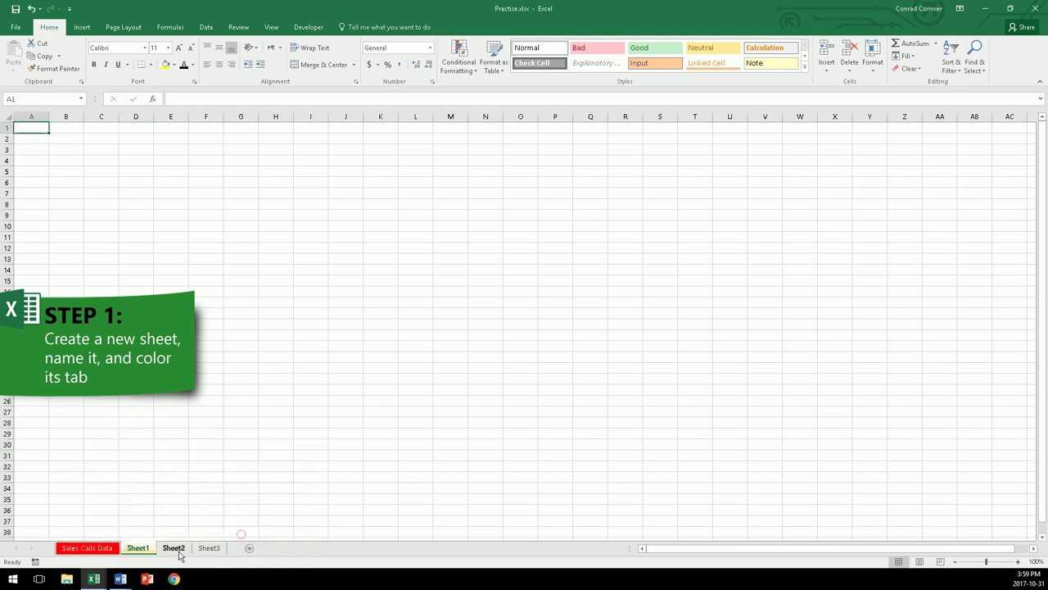
Colour Sheet2's tab yellow and Sheet3's green, then go back to Sales Calls Data.
right_click(178, 547)
mouse_move(209, 503)
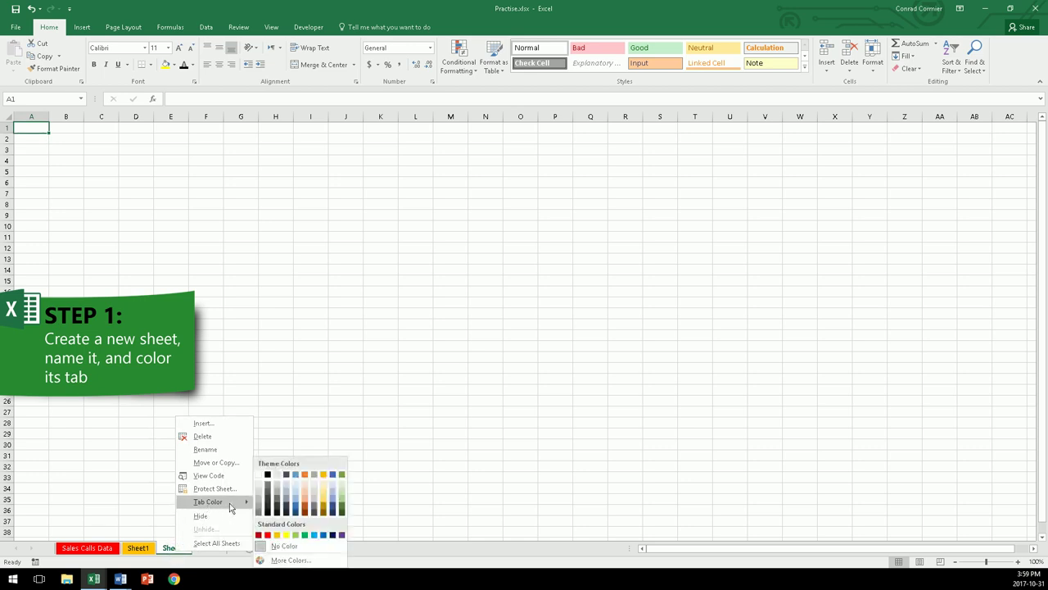
click(285, 536)
right_click(212, 547)
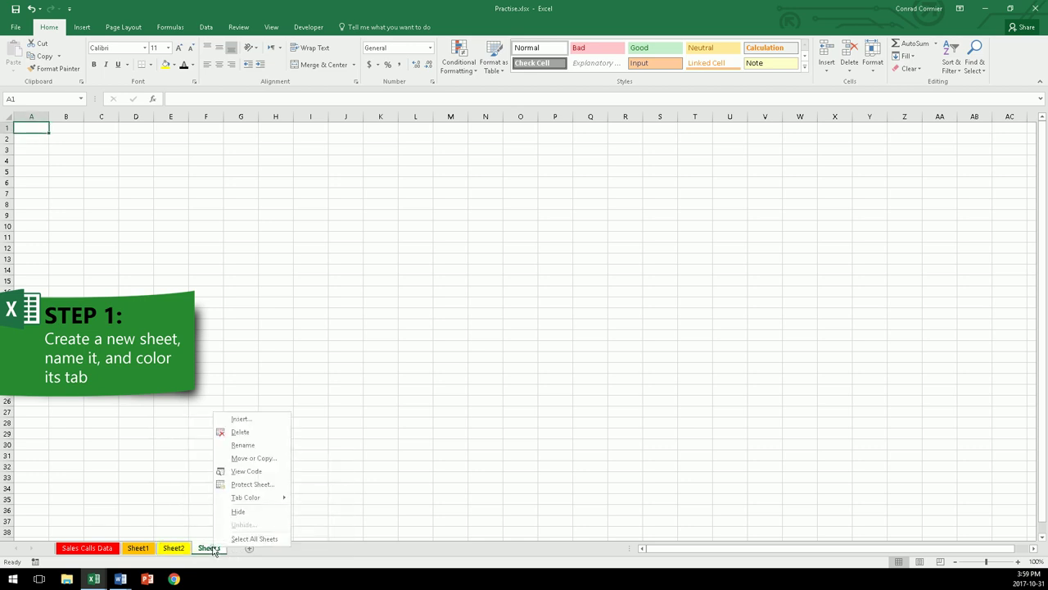
mouse_move(280, 505)
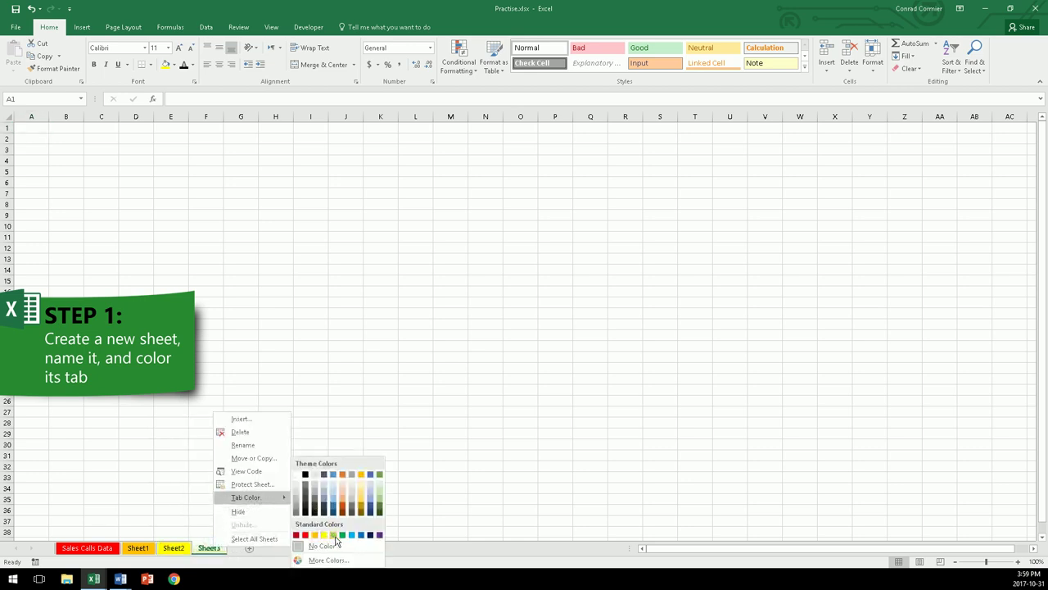
click(332, 535)
click(270, 478)
click(87, 547)
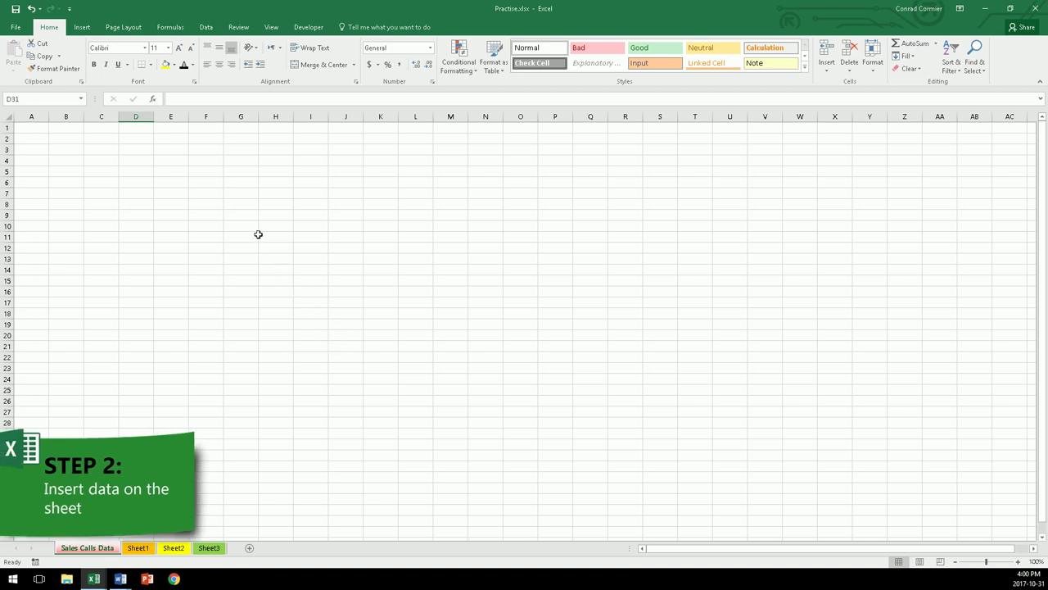
Enter Monday, January, 1, 776 and the sales rep's first name across B2:F2.
click(68, 139)
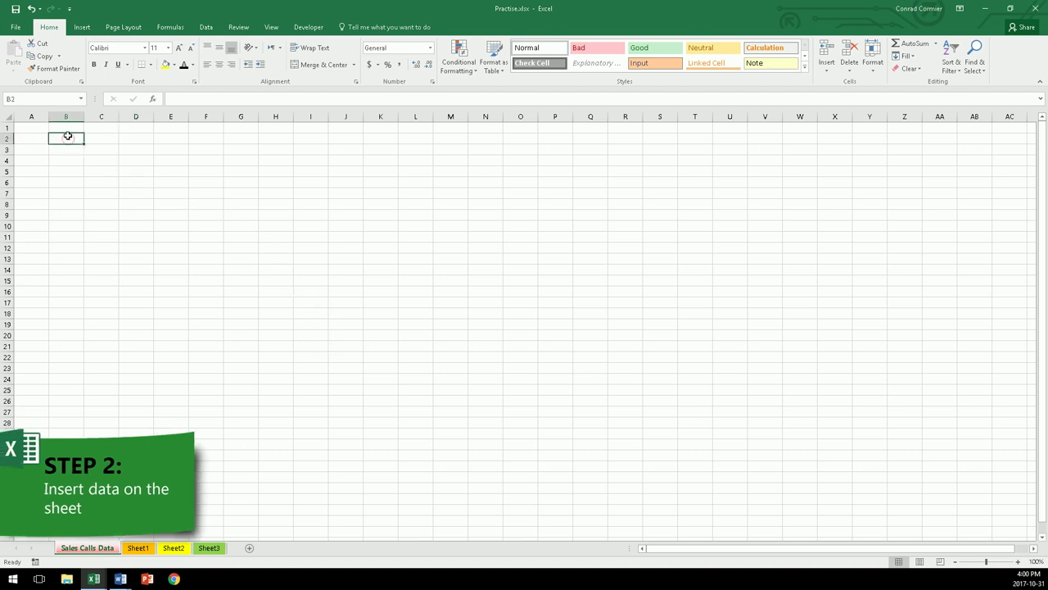
text(Monday)
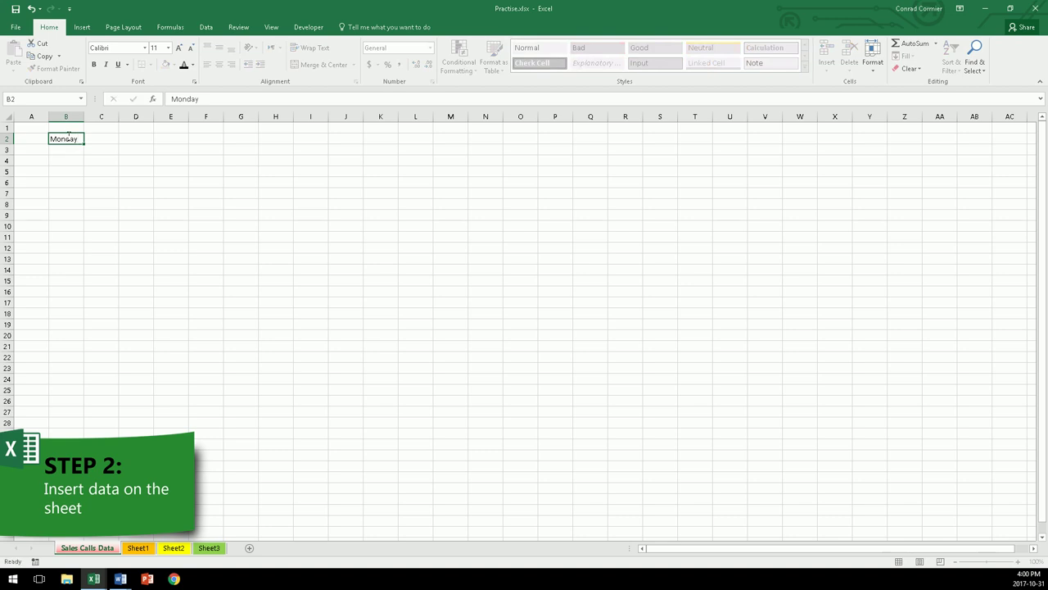
key(Tab)
text(Ja)
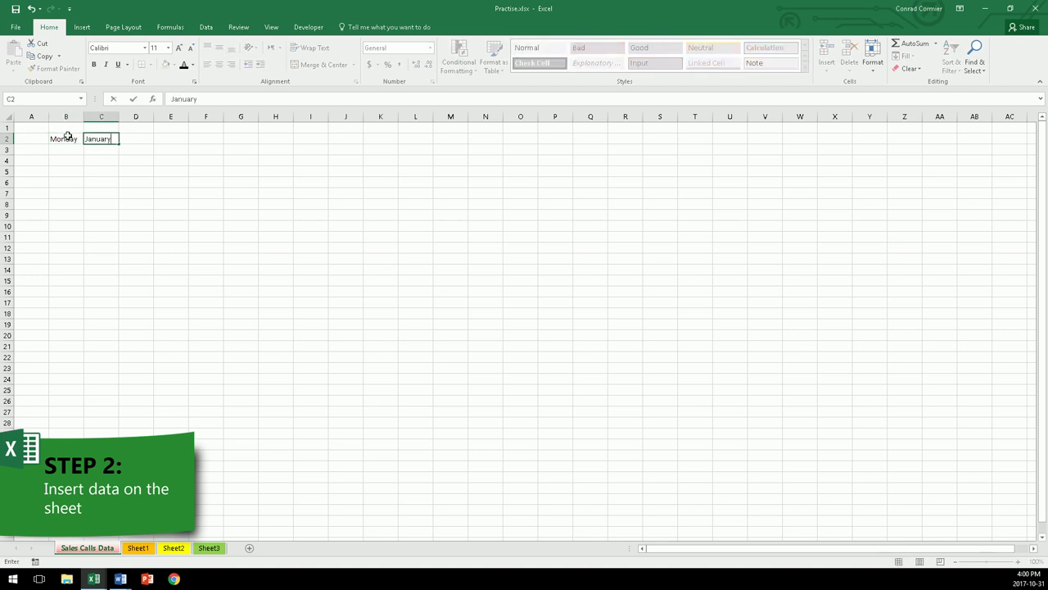
key(Tab)
text(1)
key(Tab)
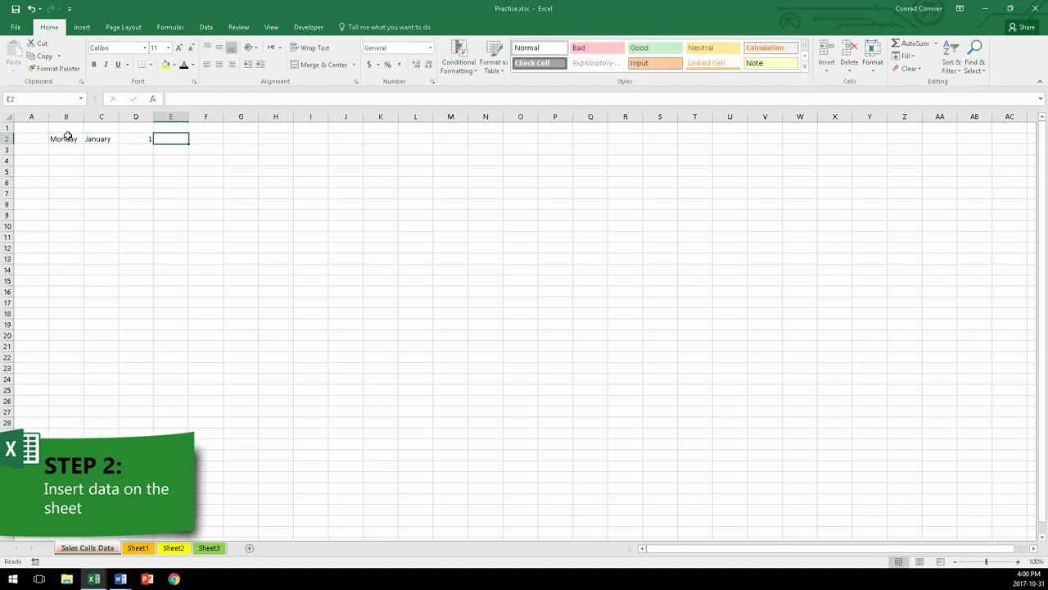
text(7)
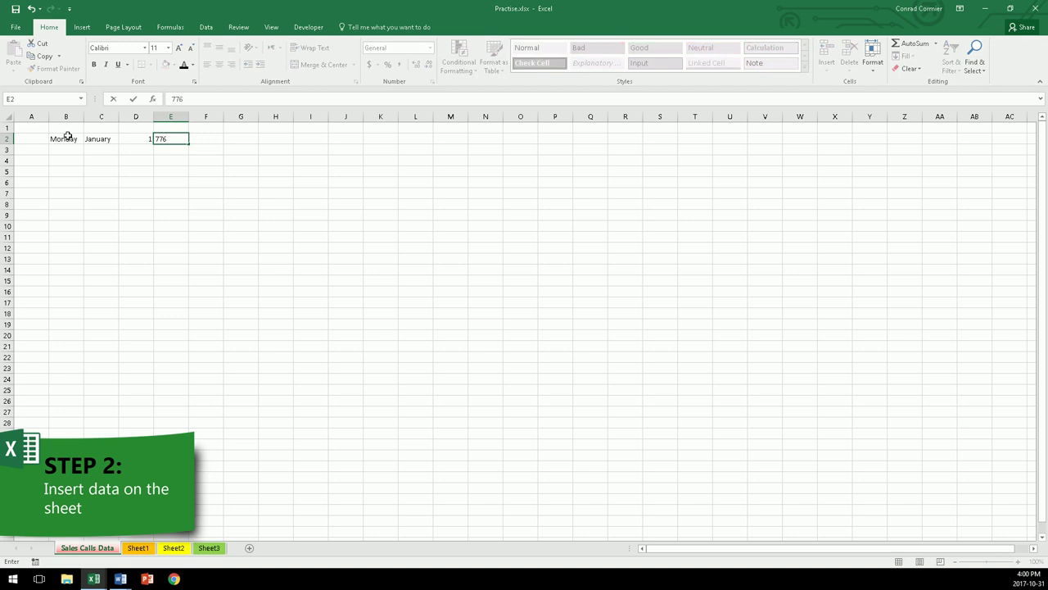
text(76)
click(210, 139)
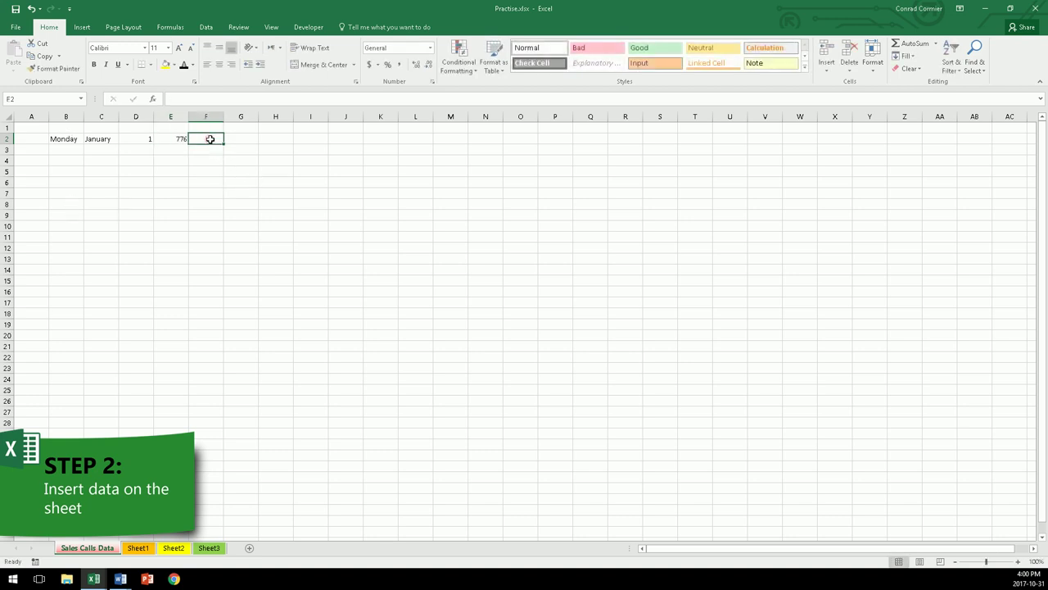
text(Joe)
click(273, 190)
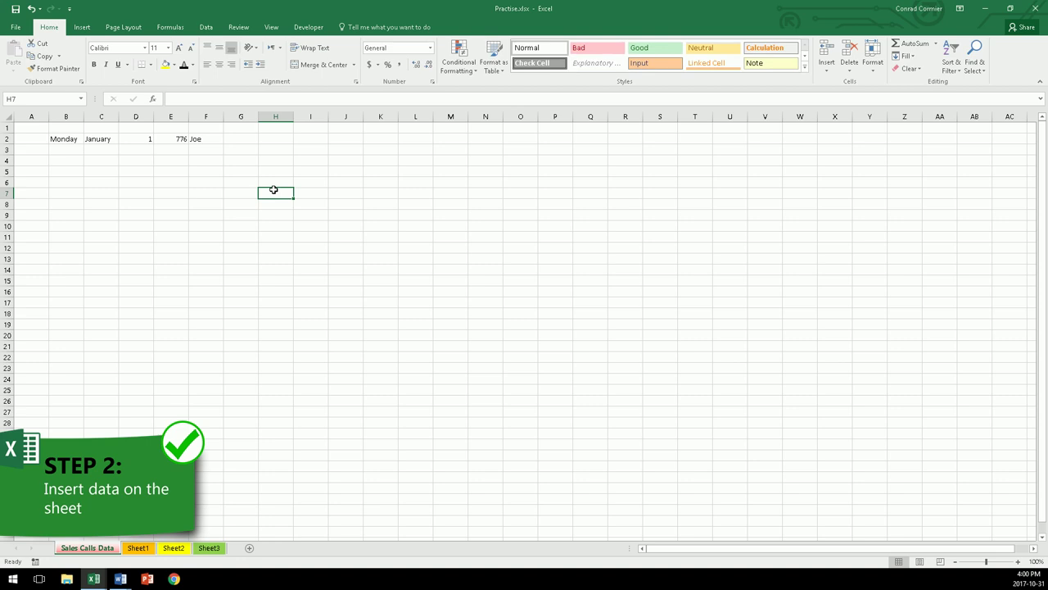
Autofill weekdays from Monday down column B and select the surplus entries below Sunday.
click(68, 139)
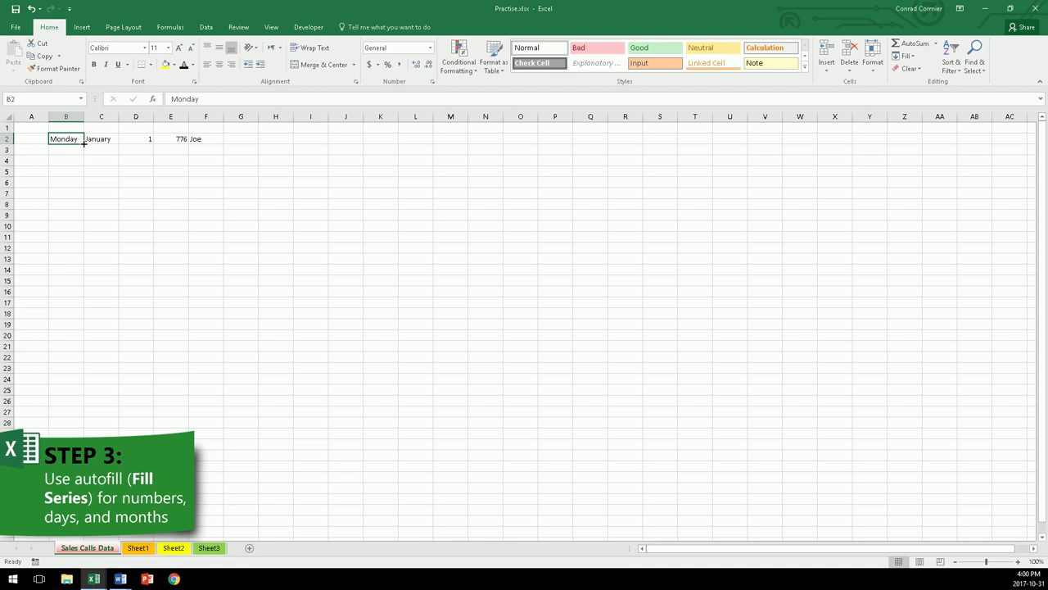
drag(84, 143, 84, 315)
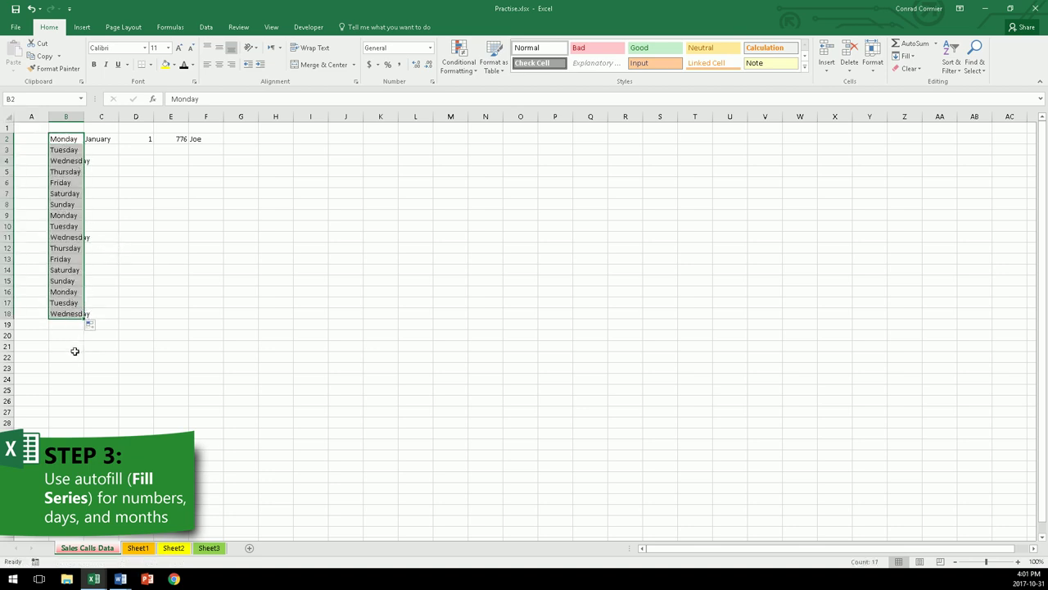
drag(70, 336, 59, 218)
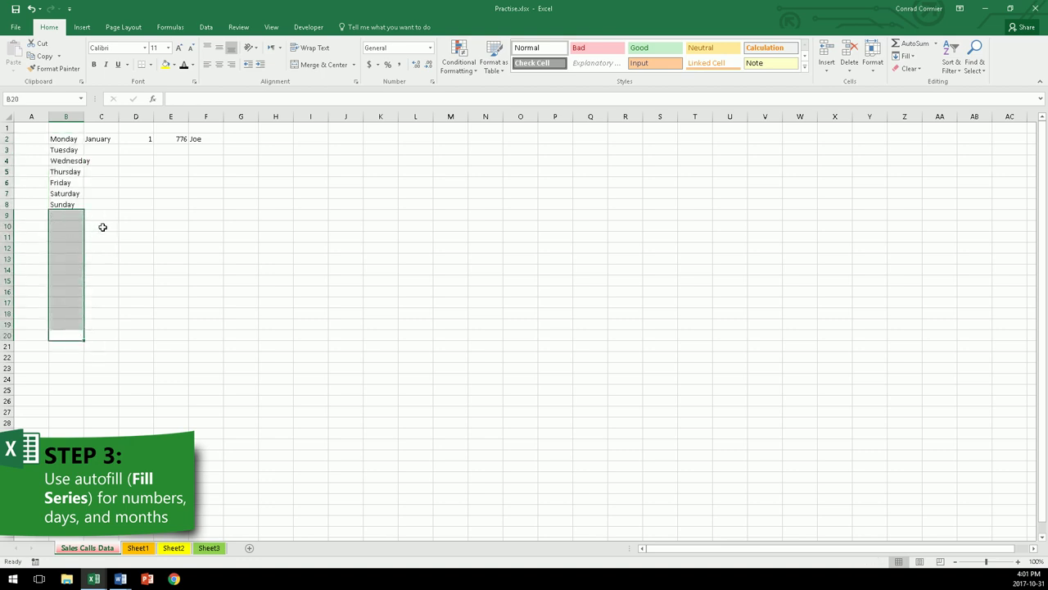
Autofill the months January to December down C2:C13.
click(110, 139)
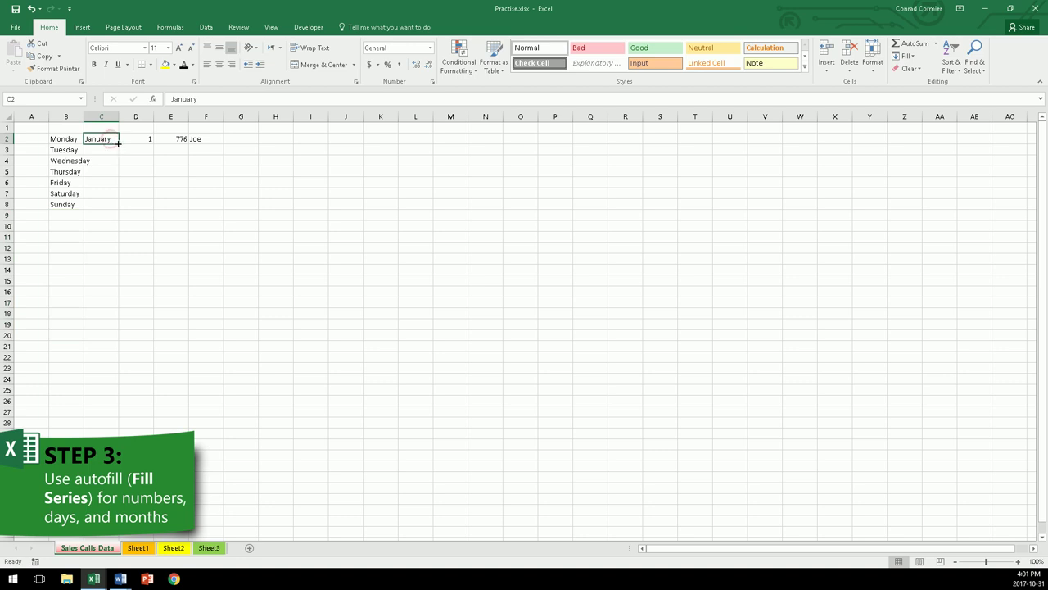
drag(118, 145, 122, 267)
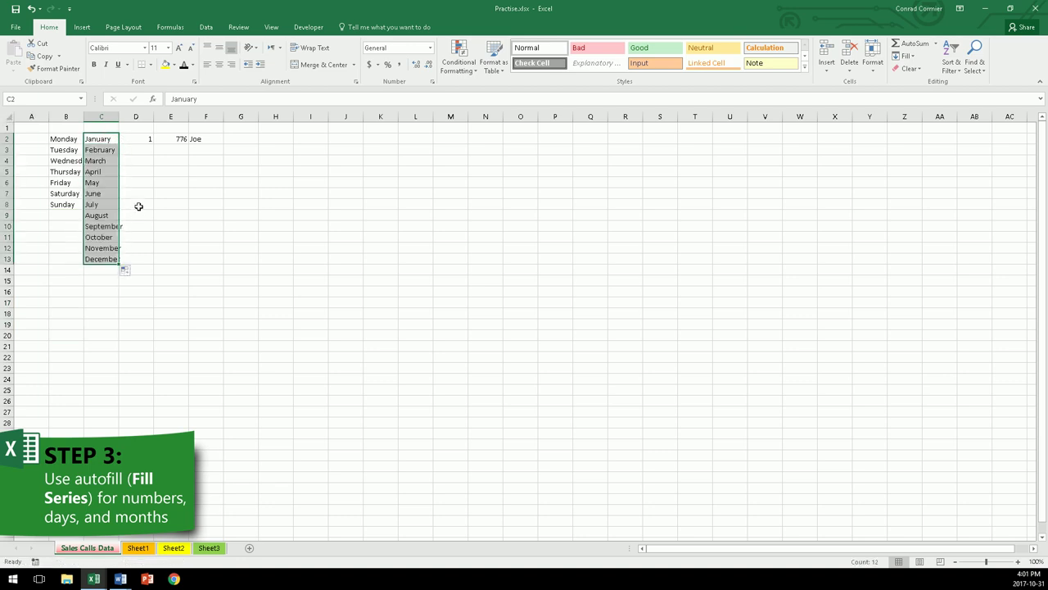
click(138, 204)
Fill D2:D21 from 1 and switch it to a 1–20 series with Fill Series.
click(142, 138)
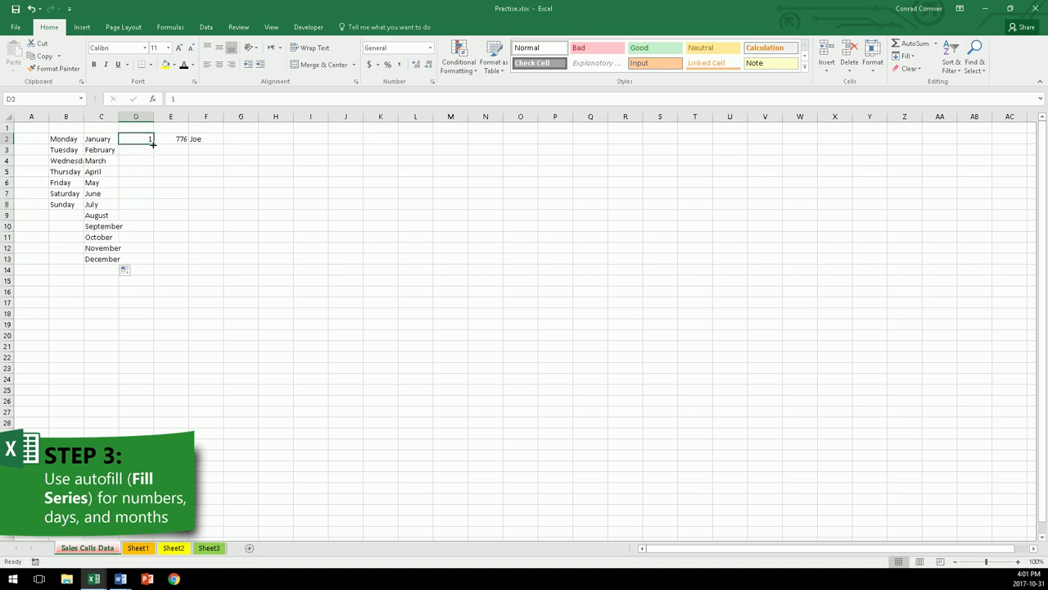
drag(152, 145, 155, 351)
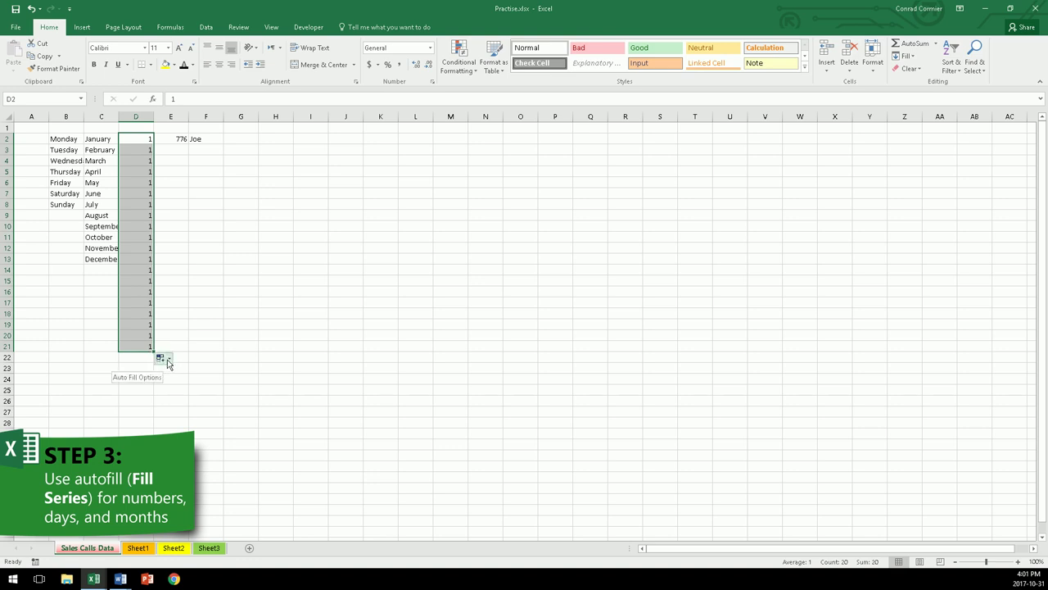
click(168, 360)
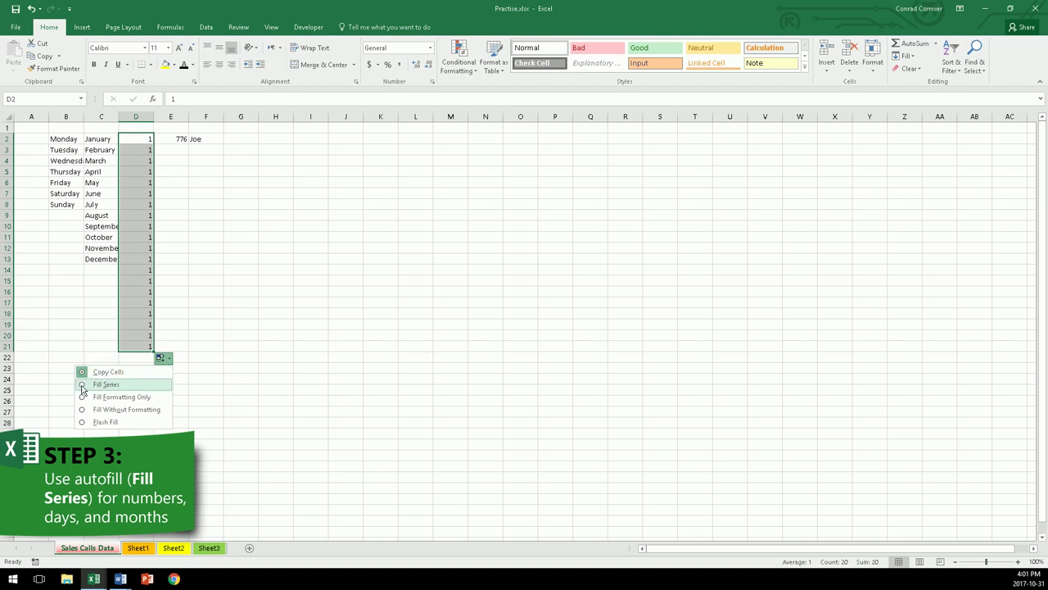
click(82, 385)
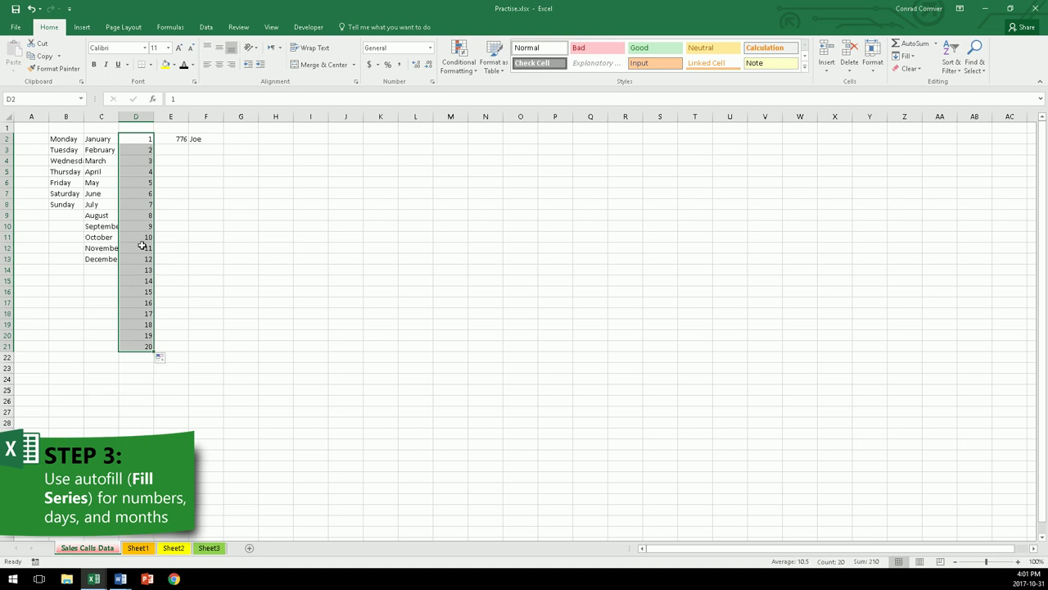
click(197, 245)
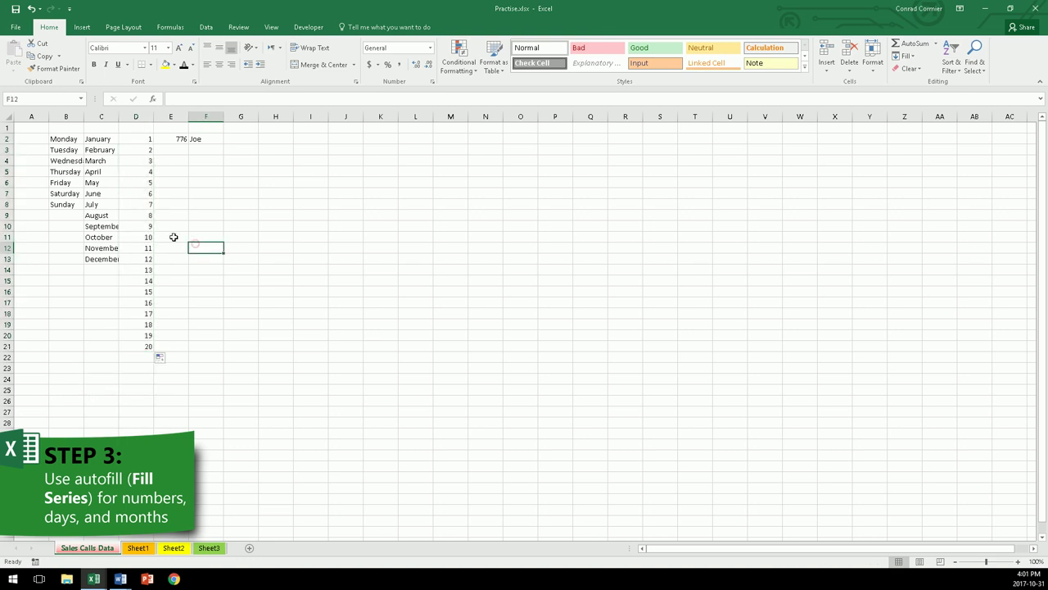
Fill 776 down column E as a series, then clear everything below E2.
click(169, 139)
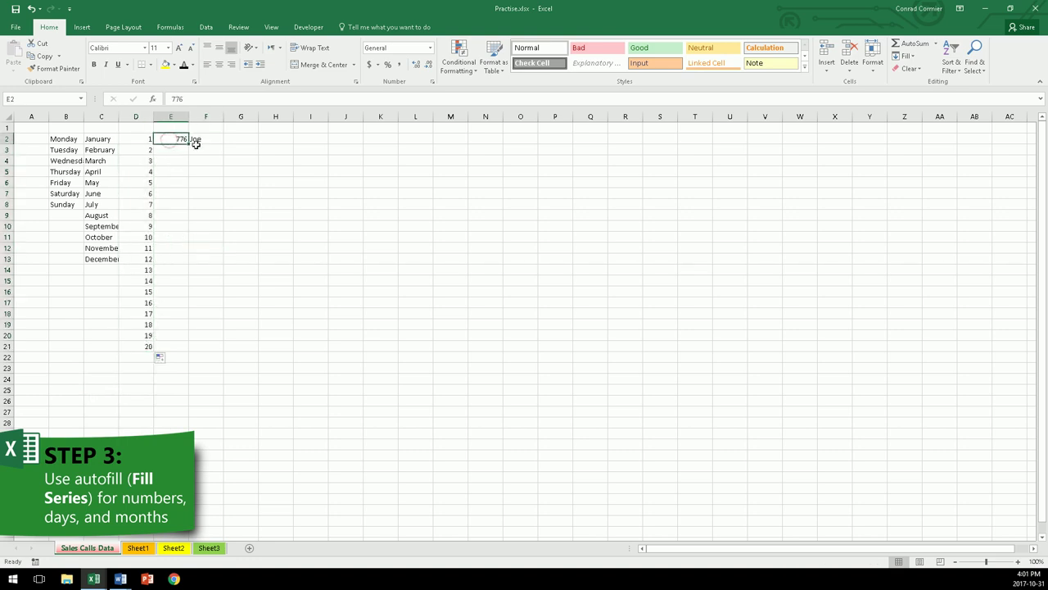
drag(188, 143, 185, 289)
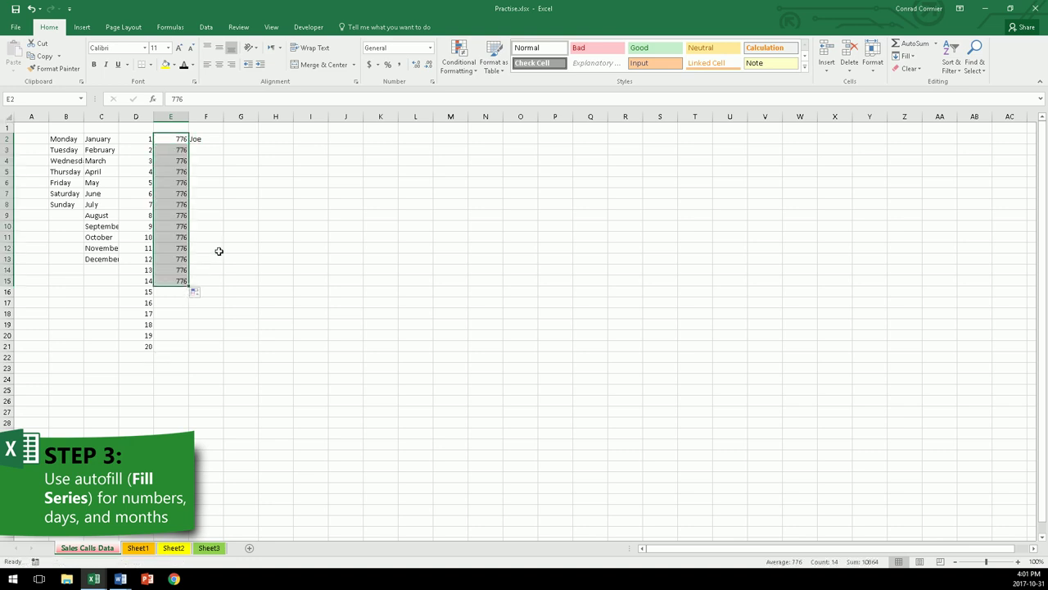
click(197, 292)
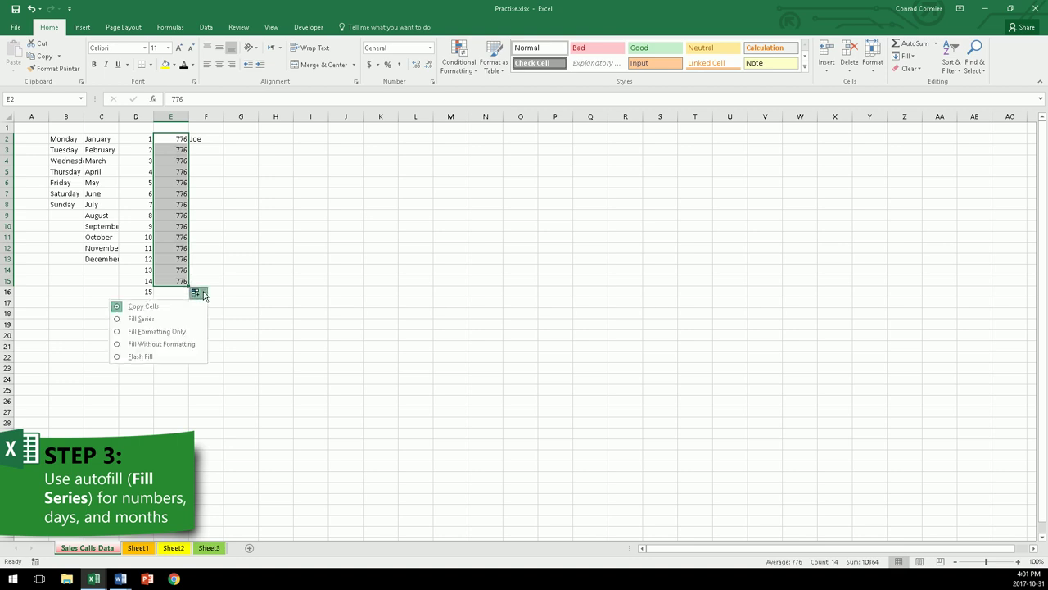
click(117, 321)
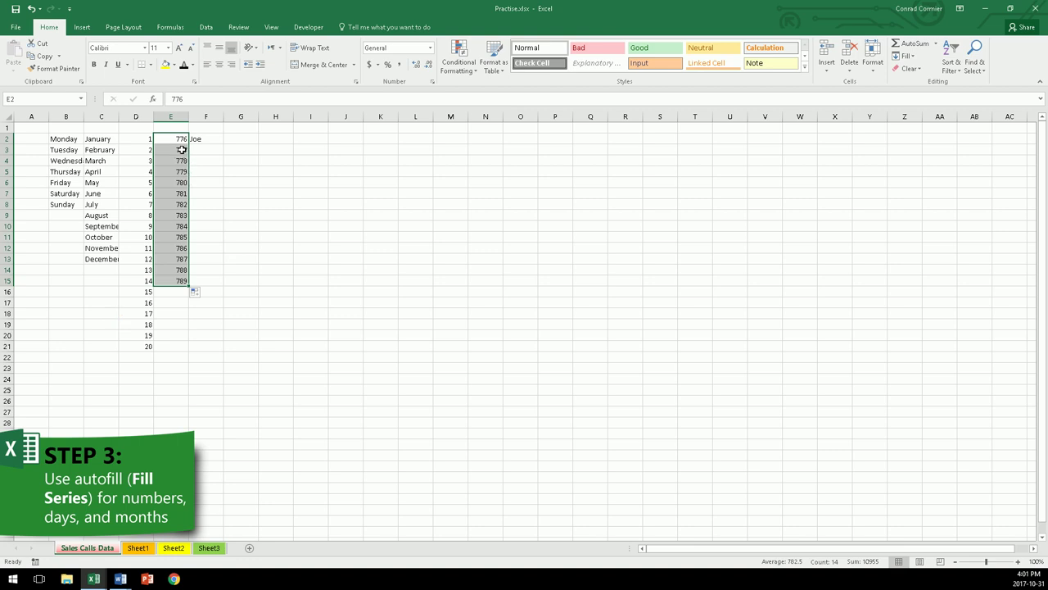
drag(182, 150, 184, 279)
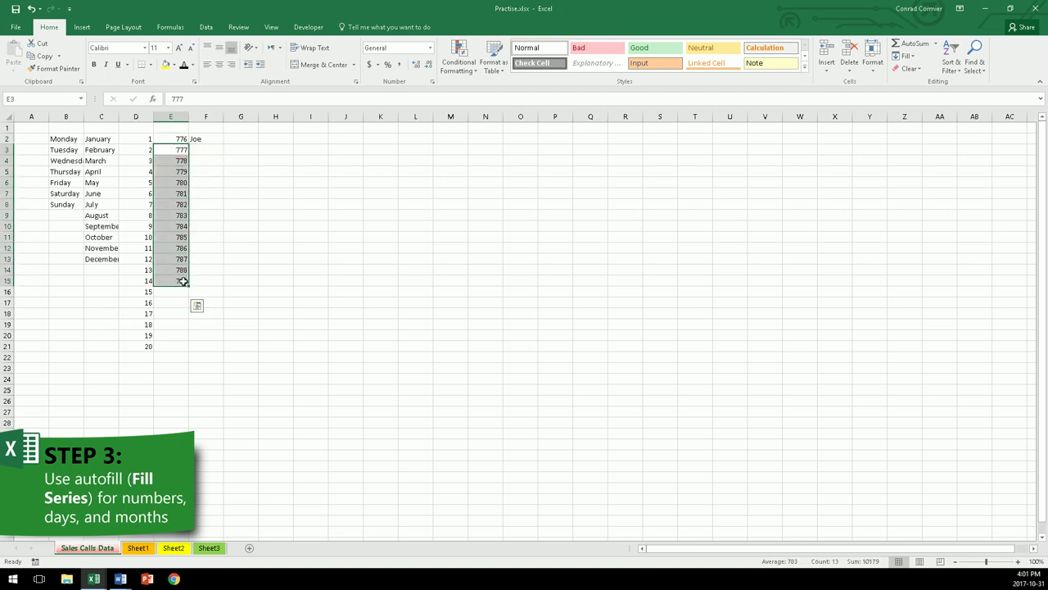
key(Delete)
Clear D3:D22 and Ctrl-fill D2 down to make the series 1–18 in D2:D19.
drag(139, 151, 153, 350)
key(Delete)
click(147, 139)
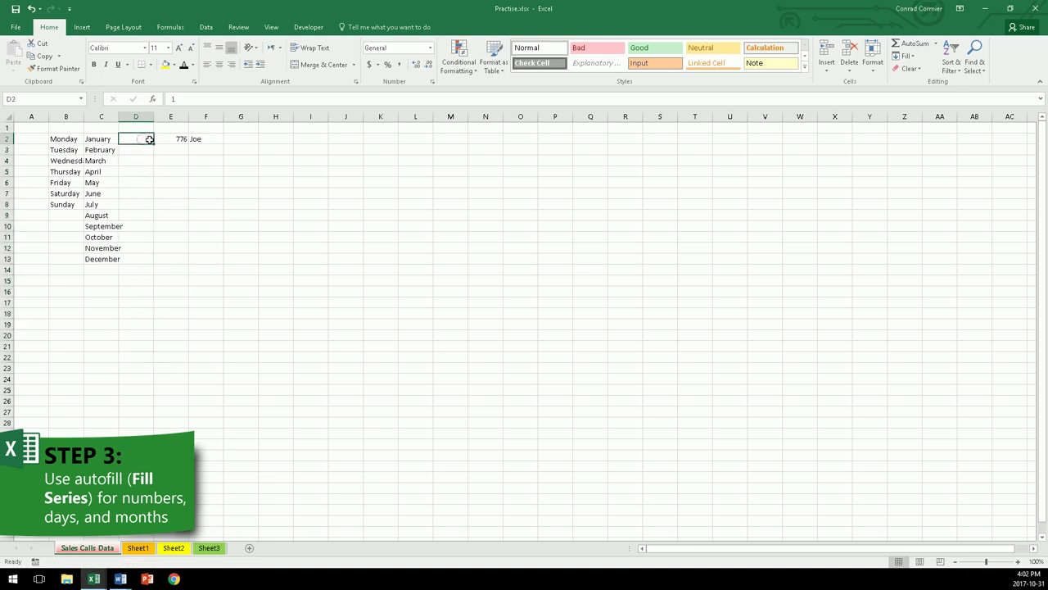
drag(150, 139, 154, 329)
key(ctrl)
key(ctrl)
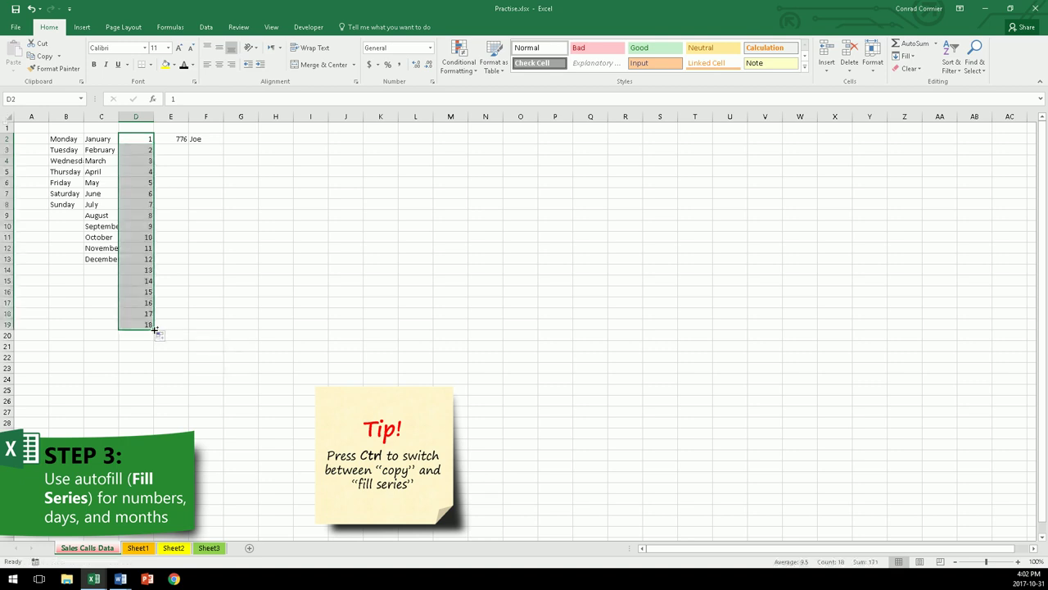
click(141, 139)
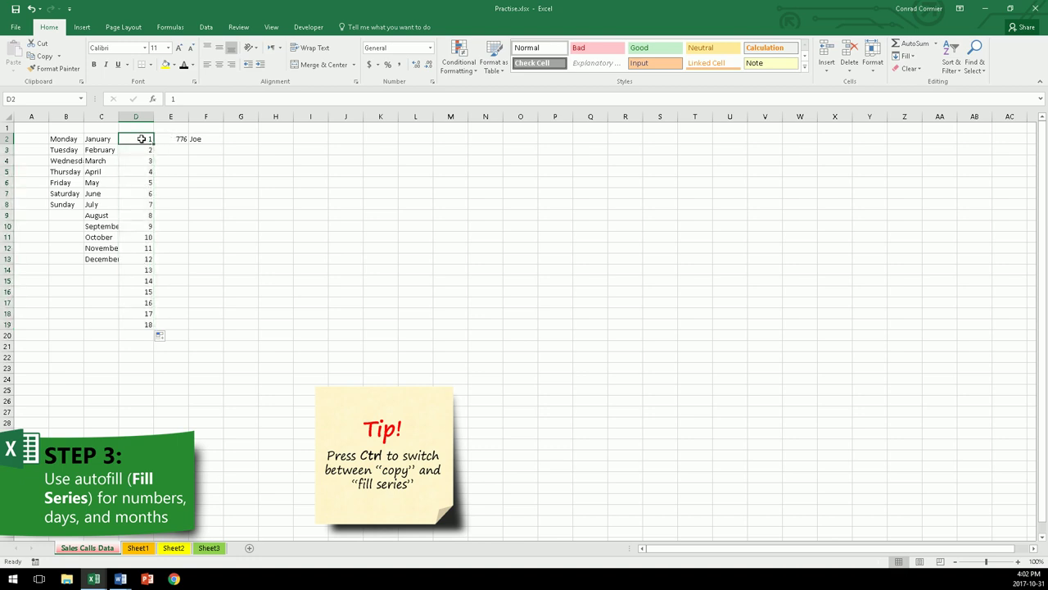
Ctrl-fill E2 down so E2:E15 counts 776 to 789.
click(180, 139)
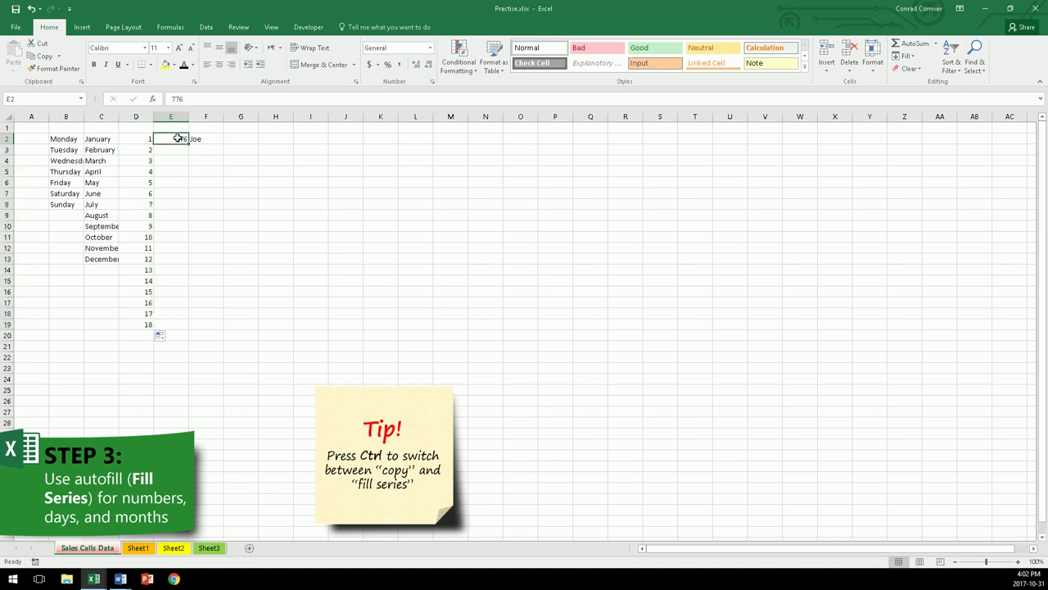
drag(187, 144, 189, 284)
key(ctrl)
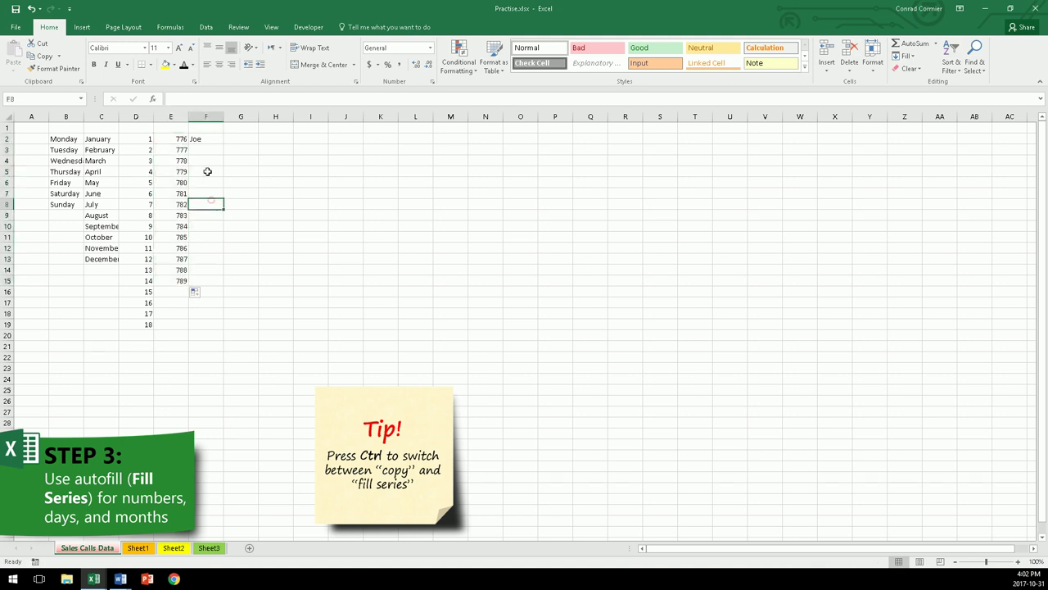
Copy the rep's first name down F2:F12, keeping Copy Cells as the fill option.
click(216, 140)
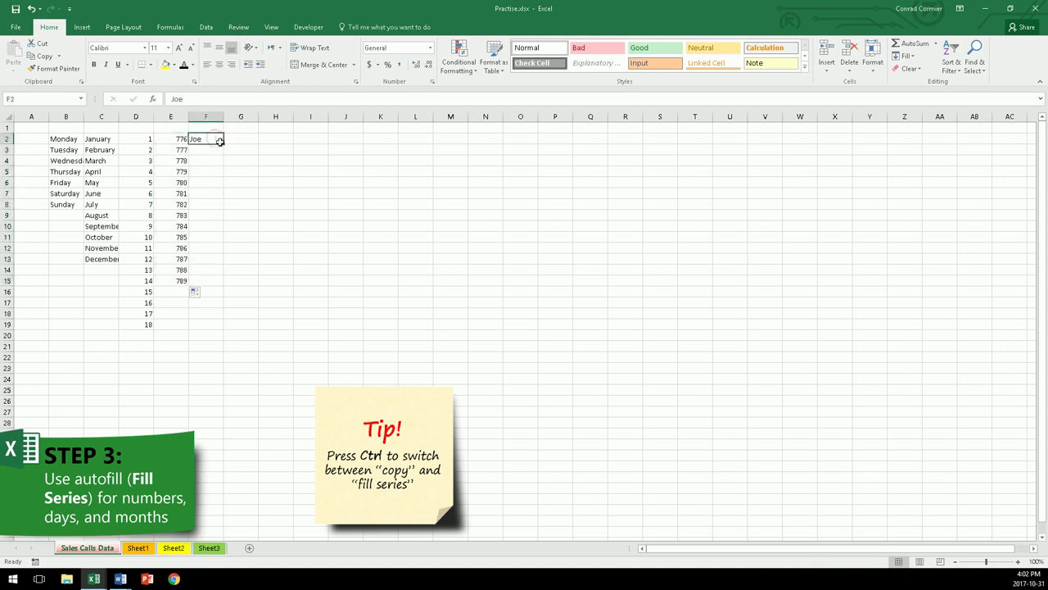
drag(221, 143, 230, 260)
click(234, 260)
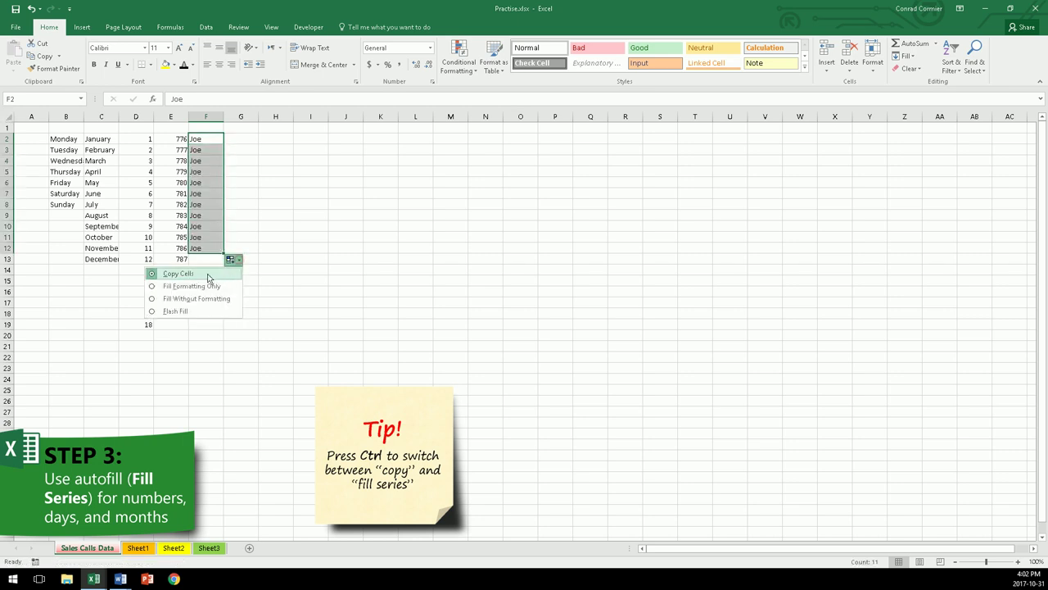
click(234, 150)
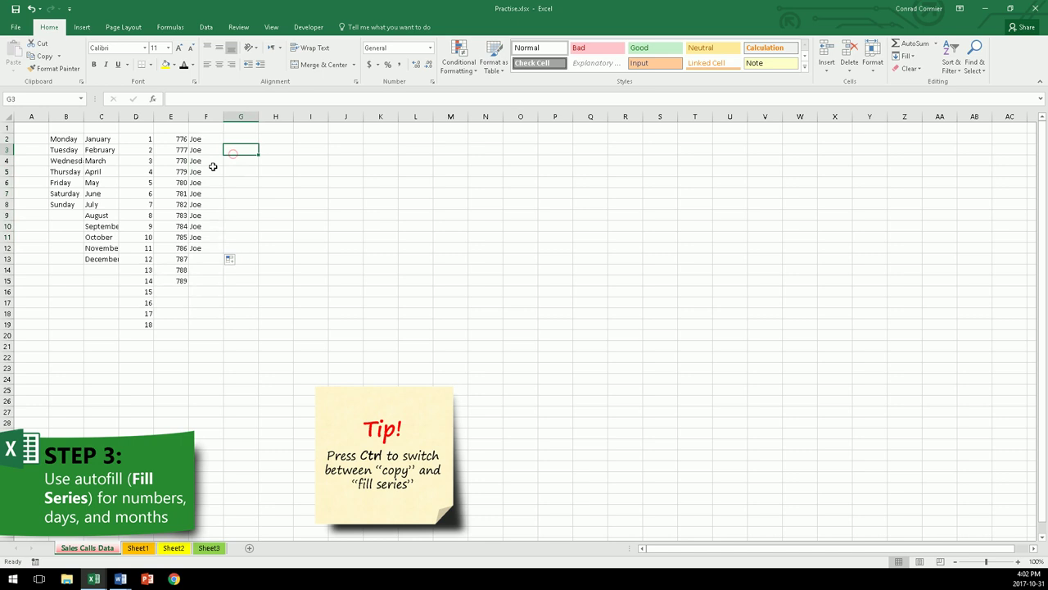
click(66, 139)
click(90, 141)
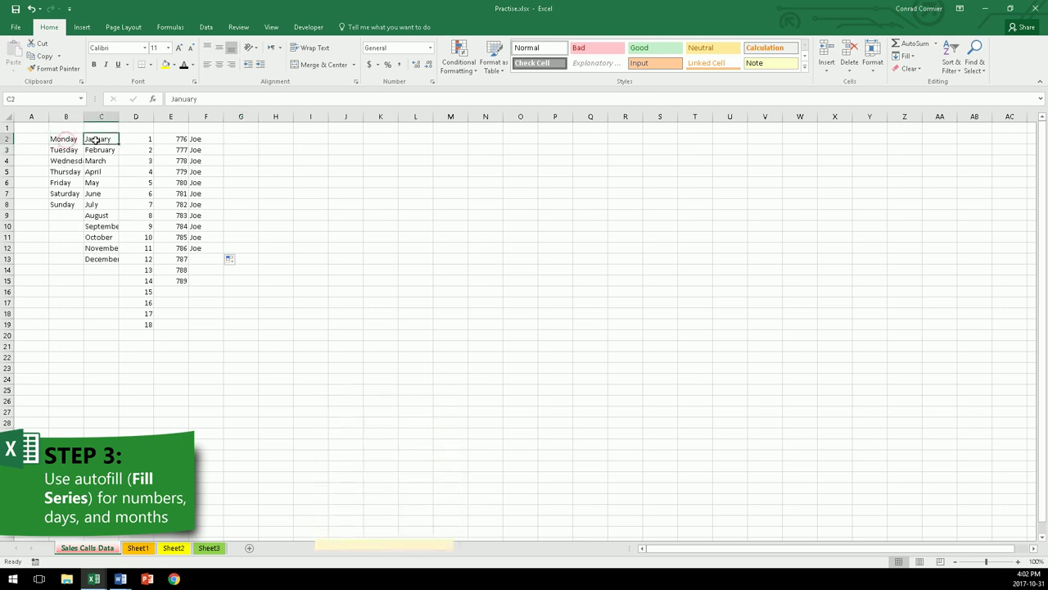
click(275, 214)
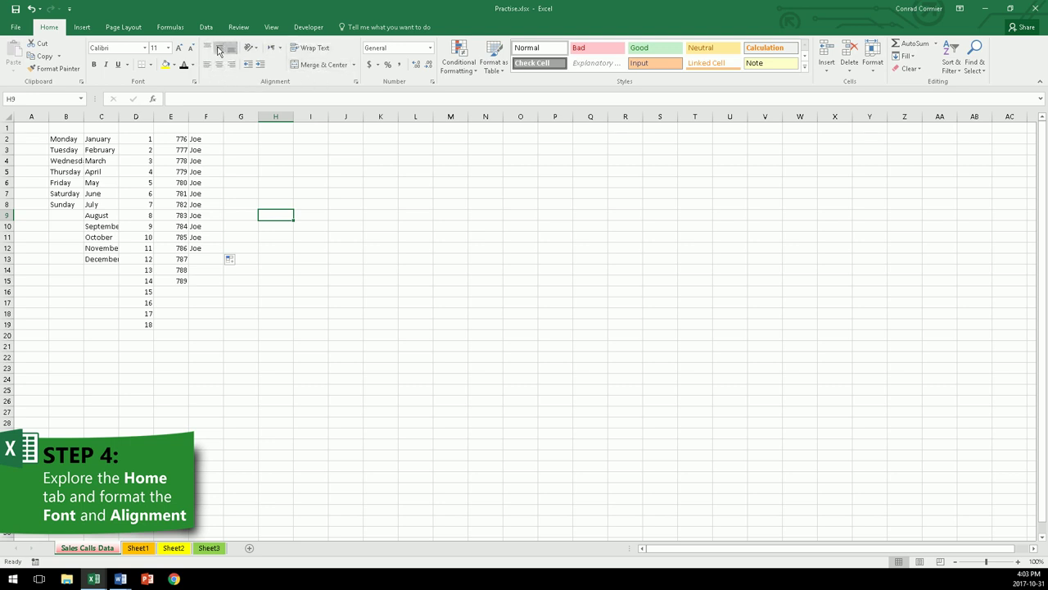
Horizontally centre the 4 in cell D5.
click(138, 171)
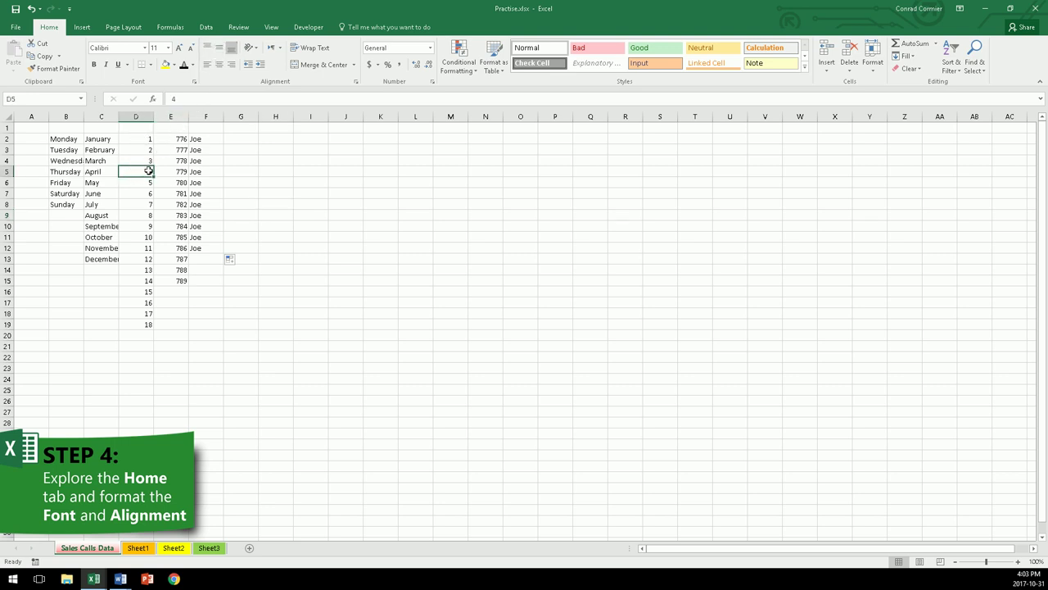
click(207, 64)
click(219, 64)
Enlarge row 5 to test top and middle vertical alignment, then restore its normal height.
drag(6, 176, 6, 219)
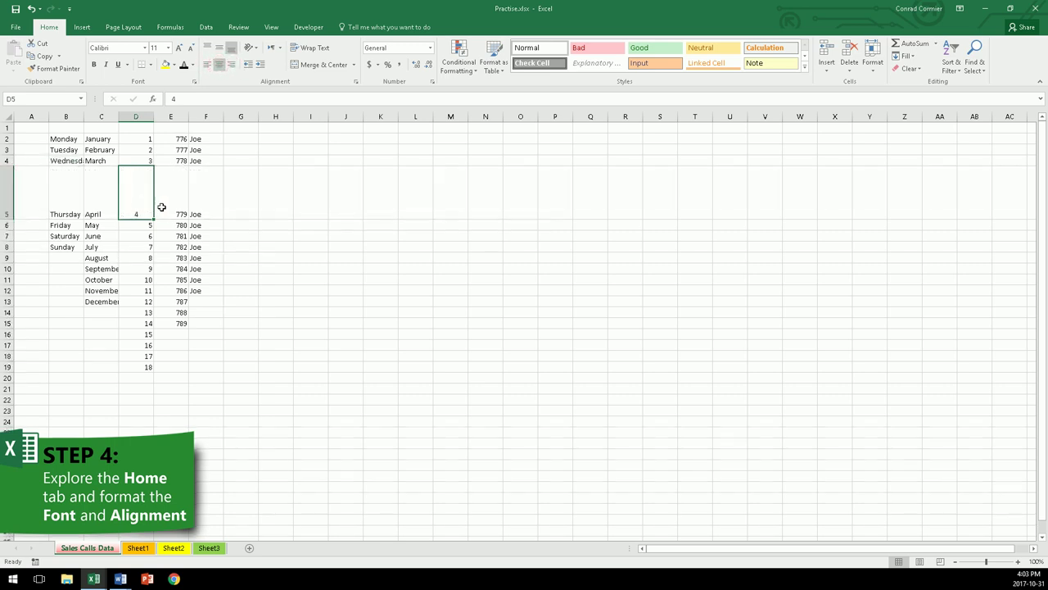
click(220, 49)
click(207, 47)
click(219, 47)
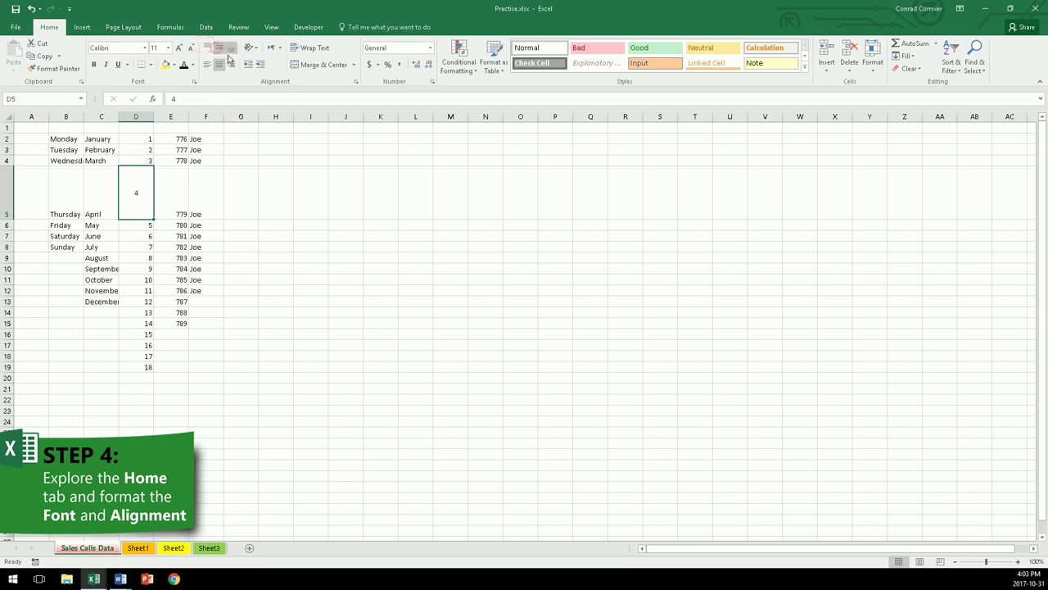
click(236, 220)
drag(7, 219, 8, 177)
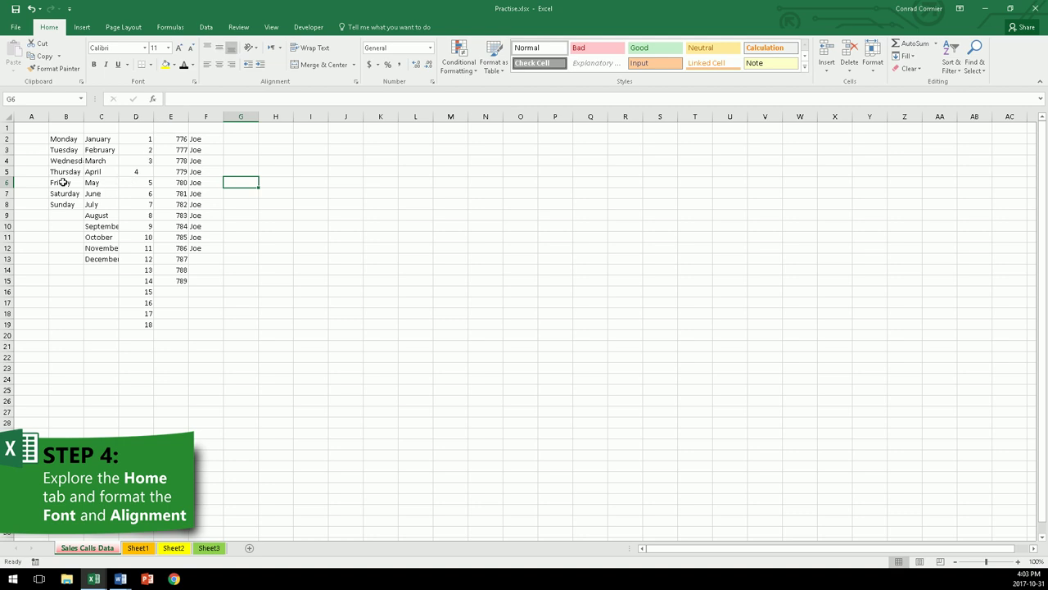
click(247, 214)
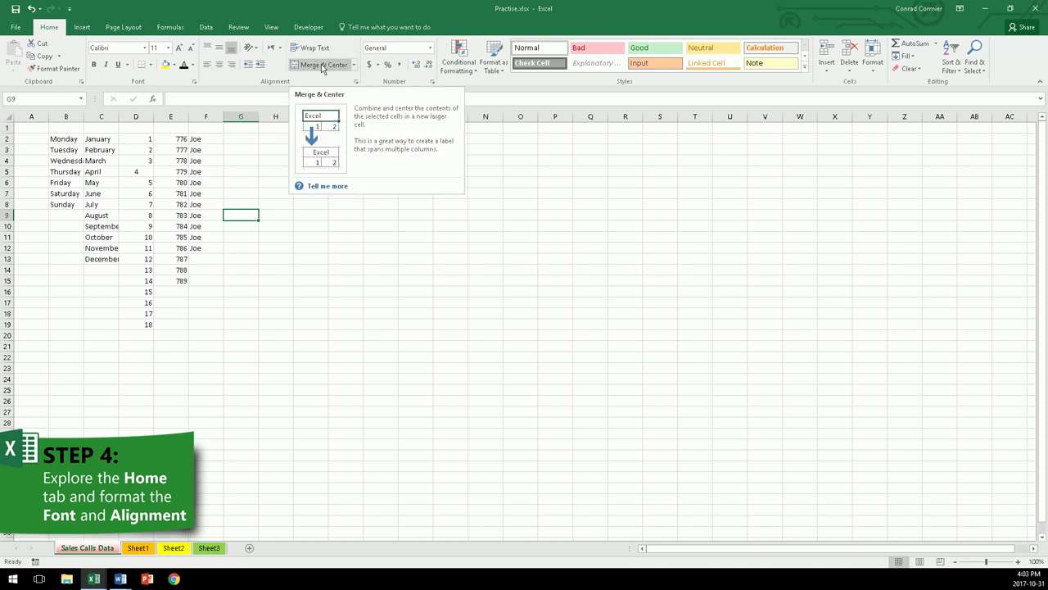
Enter 2131 in H6, 32132 in I6, and Monday in both H5 and I5.
click(275, 182)
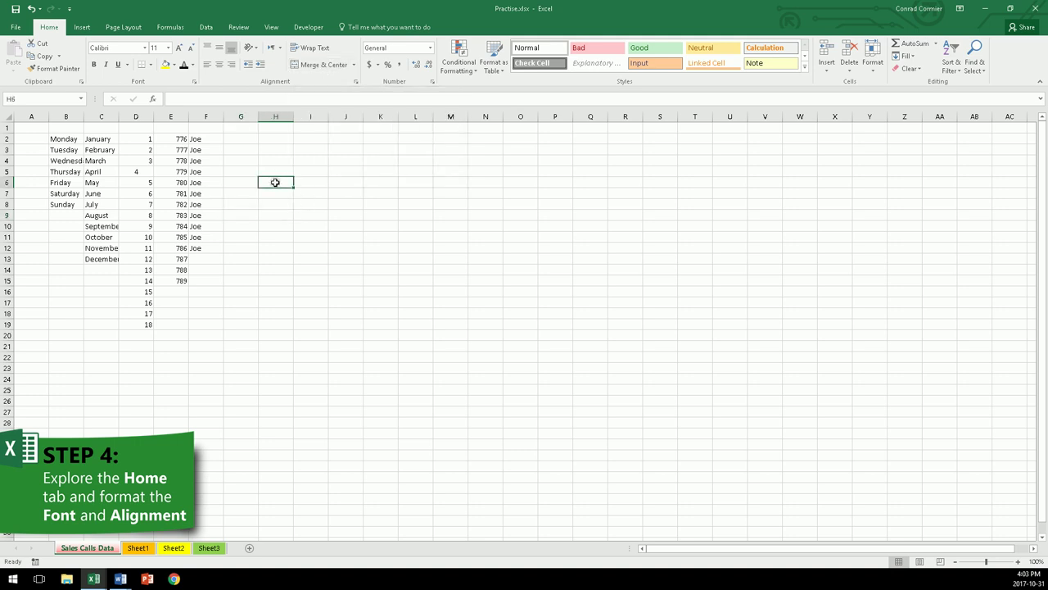
text(2131)
click(311, 184)
text(32132)
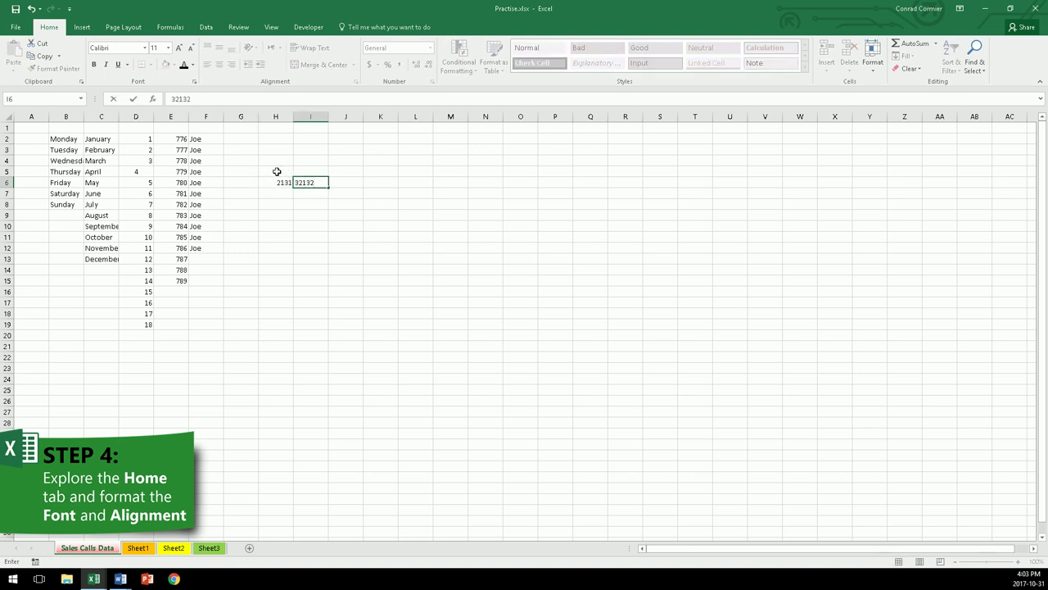
click(277, 171)
text(Monday)
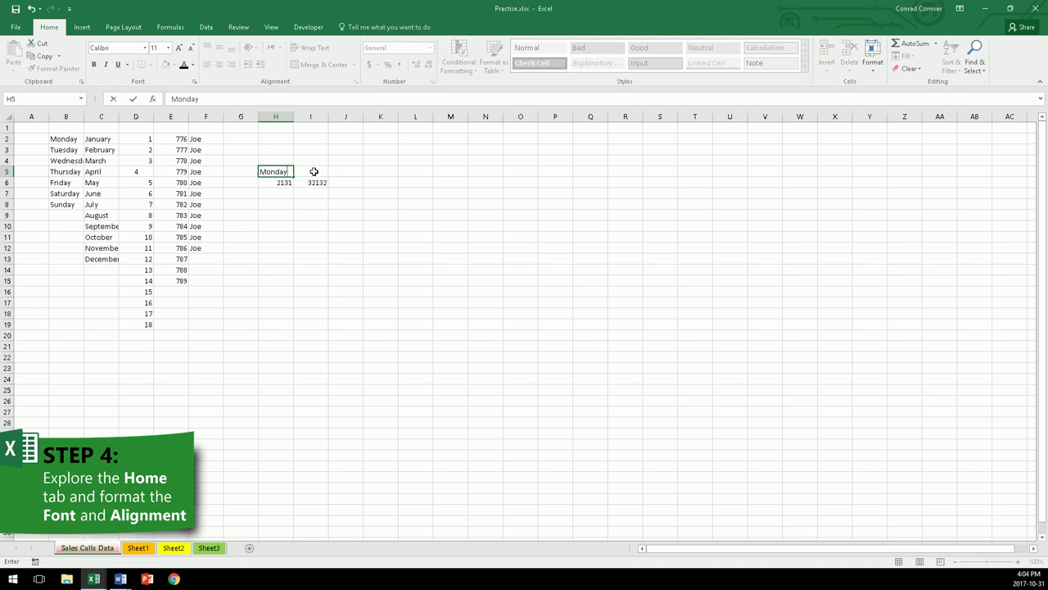
click(314, 171)
text(Monday)
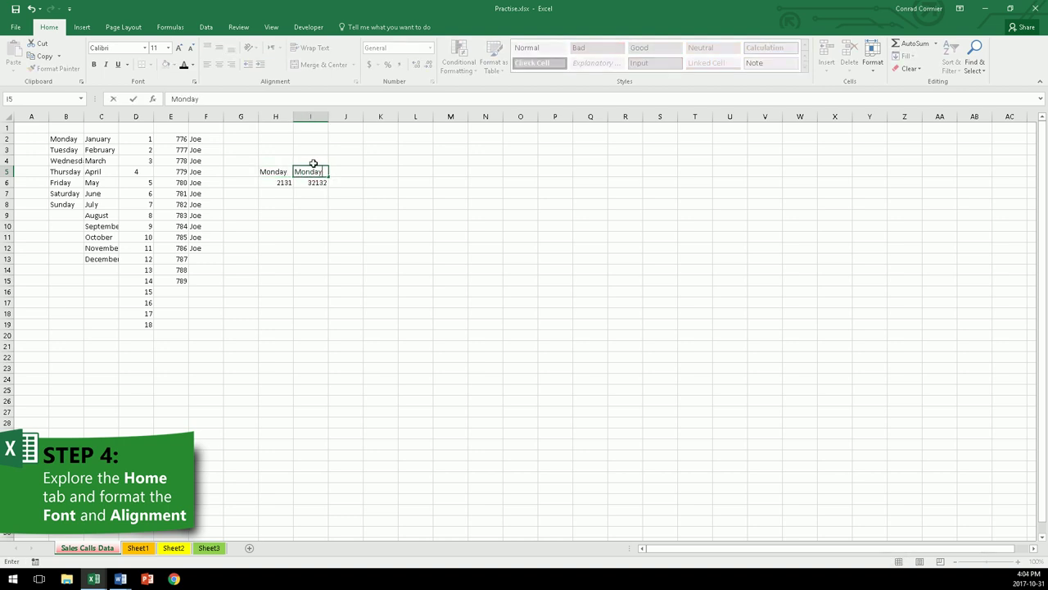
click(290, 212)
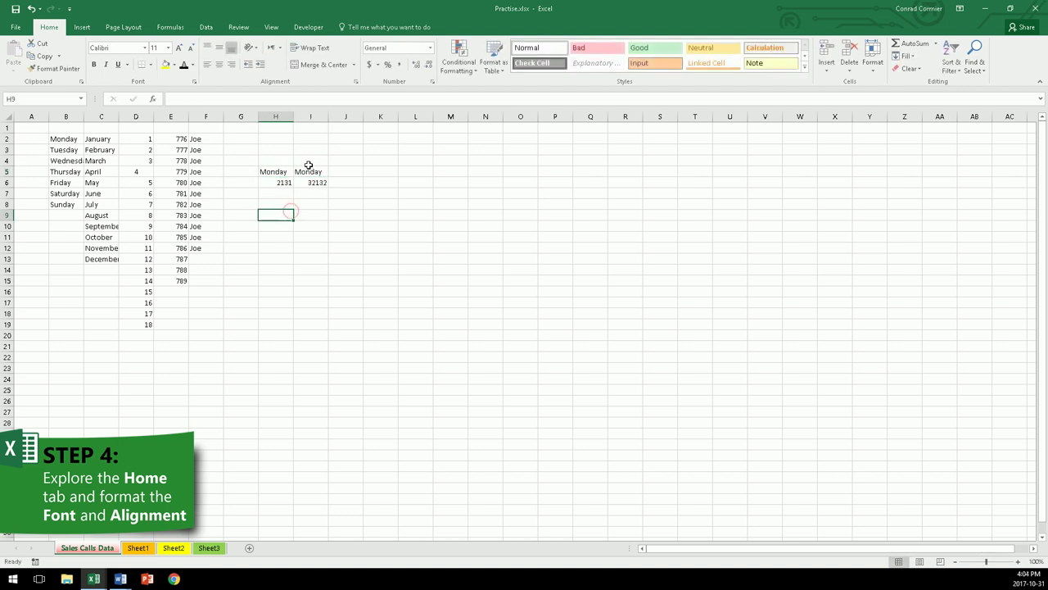
Merge and centre H5:I5, keeping only the first Monday value.
click(281, 171)
drag(281, 171, 307, 171)
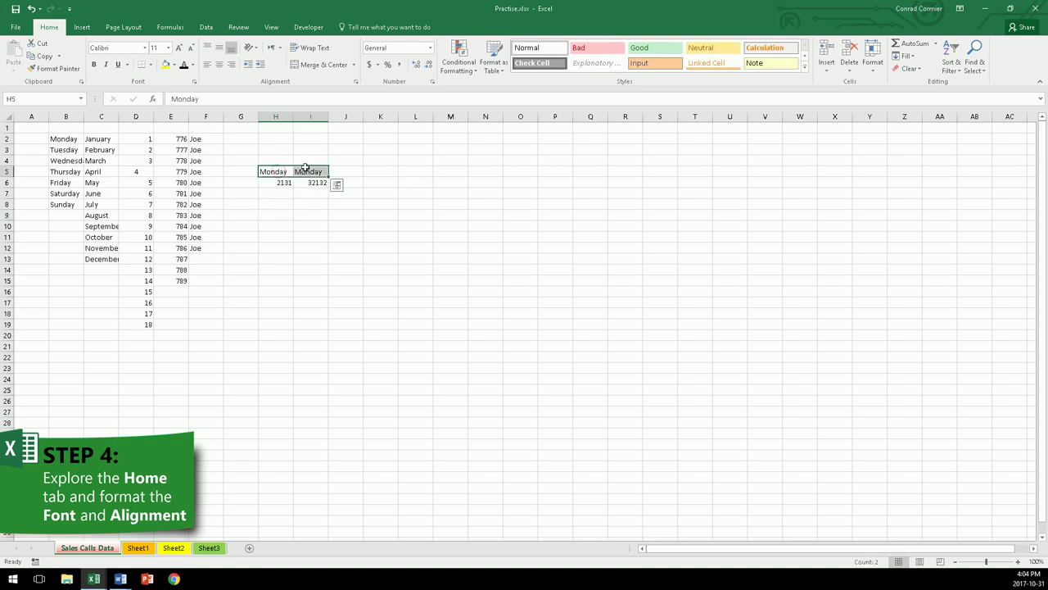
click(325, 65)
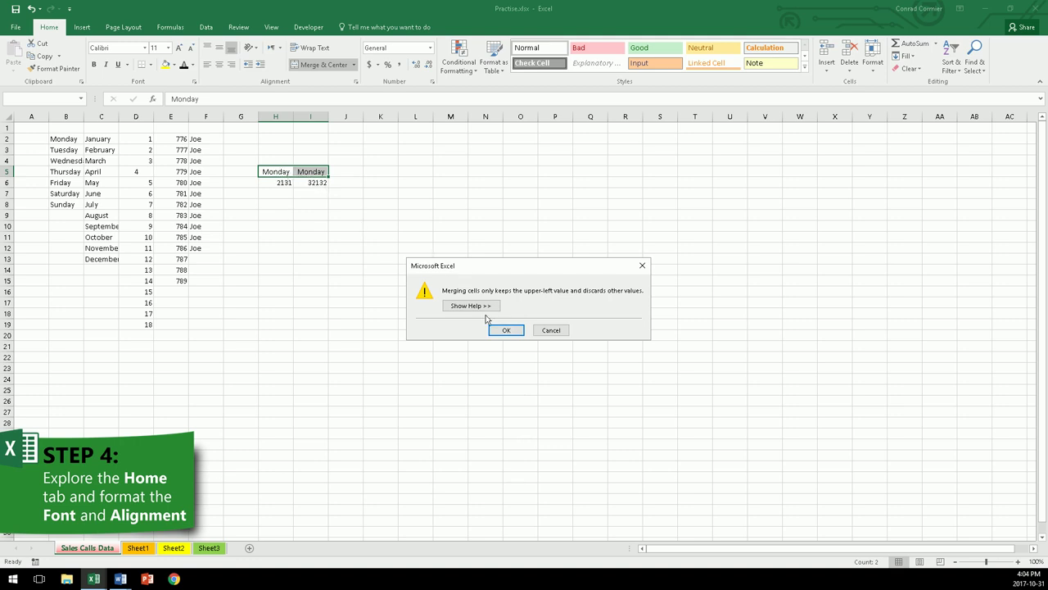
click(505, 330)
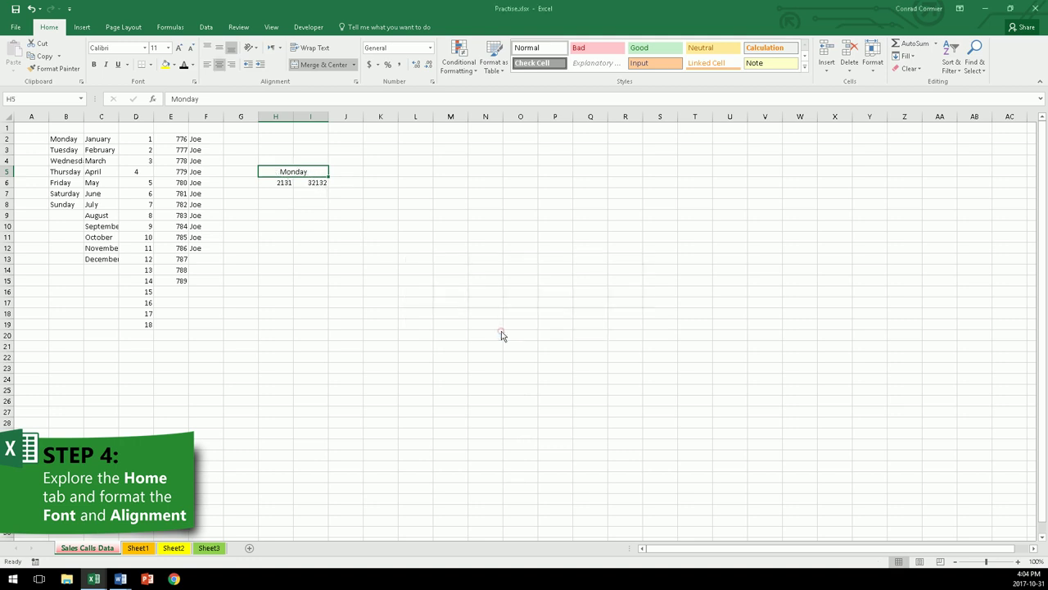
click(298, 222)
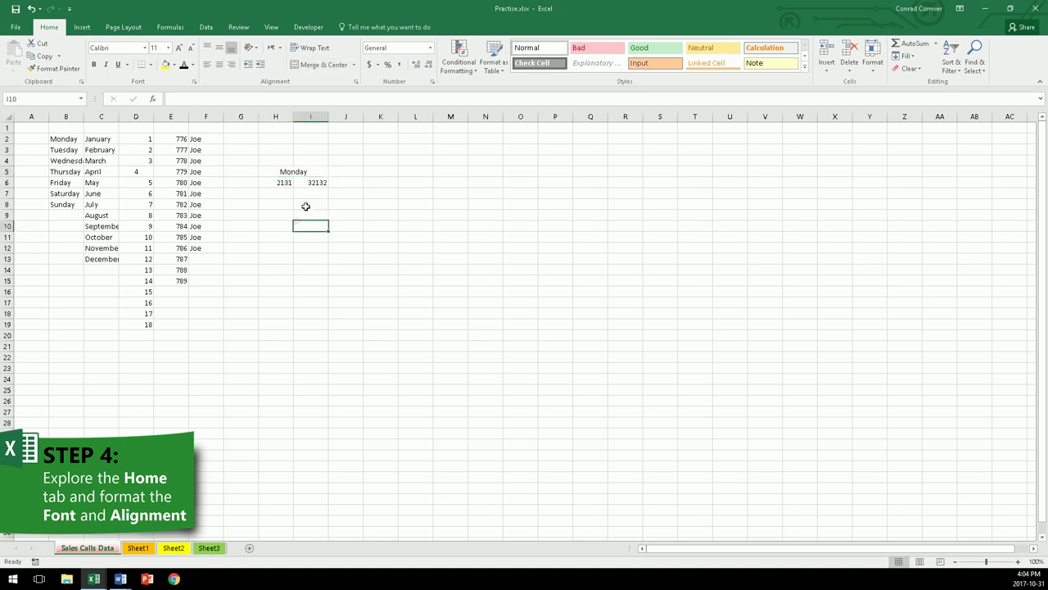
Merge J5:N5 into one wide cell and J8:J15 into one tall cell.
click(278, 171)
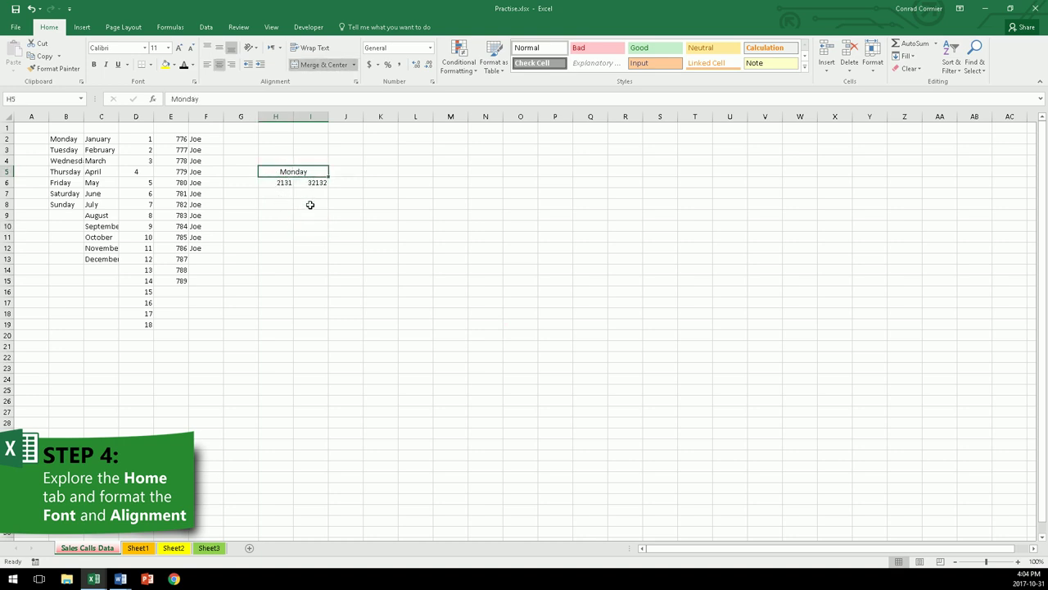
drag(351, 170, 475, 168)
click(323, 65)
drag(345, 204, 345, 292)
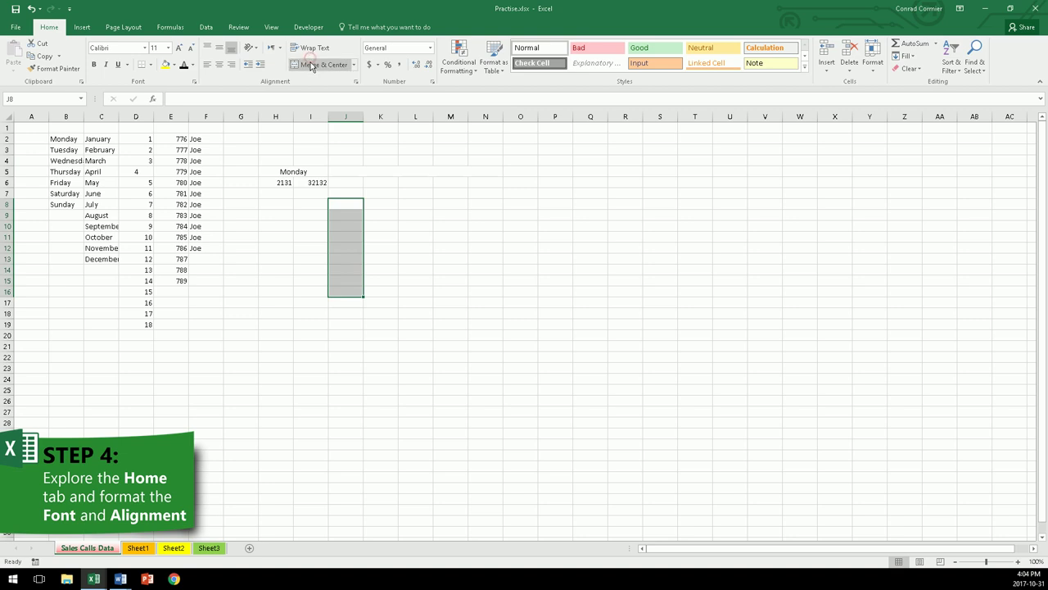
click(311, 64)
click(403, 238)
Merge the block K8:O14 into a single cell, then select the columns from H across.
drag(385, 205, 532, 273)
click(321, 67)
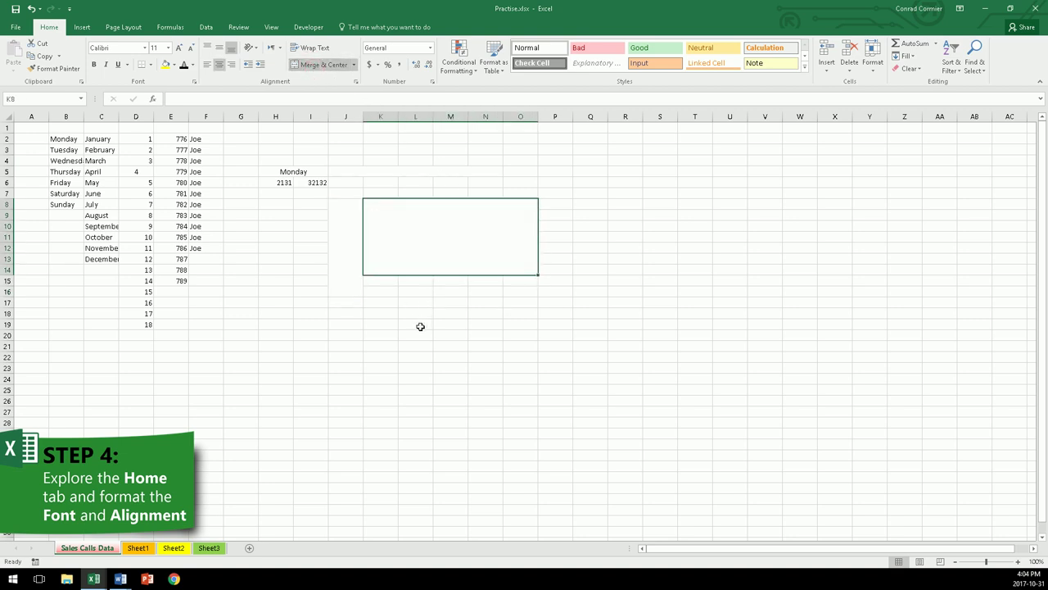
click(420, 325)
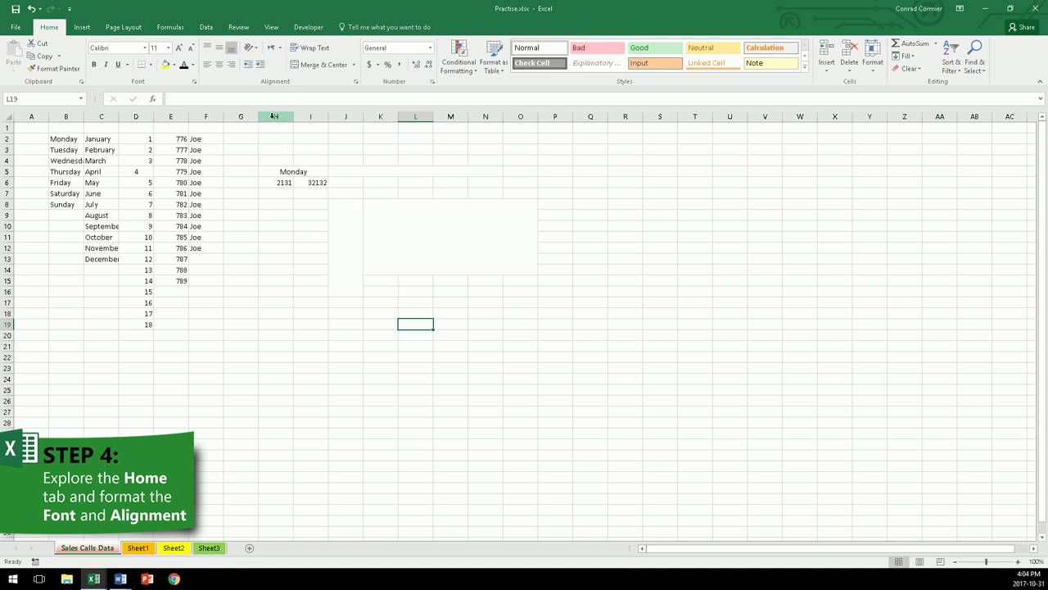
drag(275, 116, 548, 111)
Delete the practice columns H to P along with their merged cells.
right_click(548, 113)
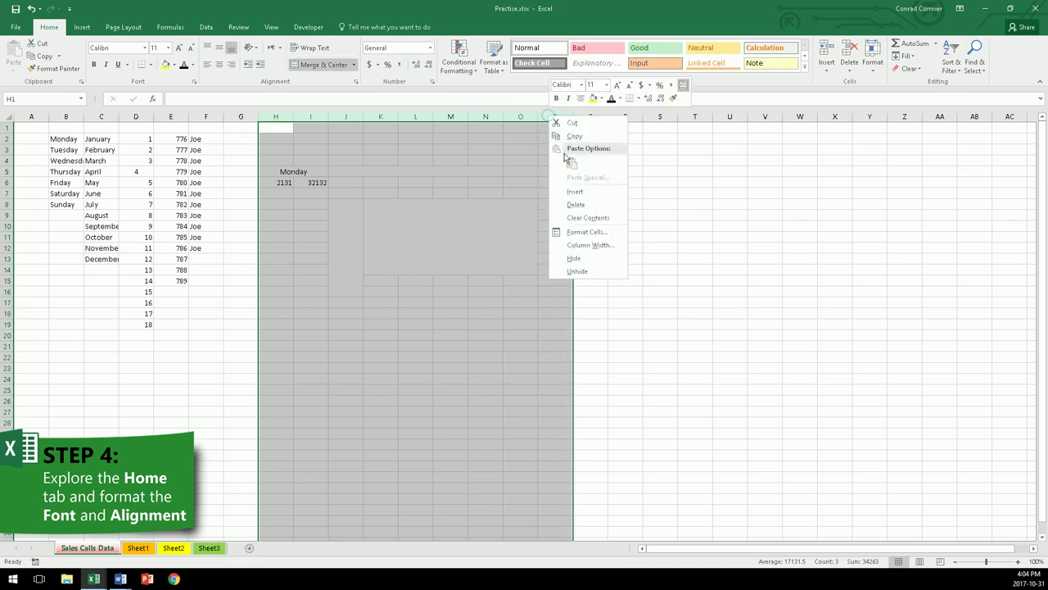
click(576, 204)
click(443, 211)
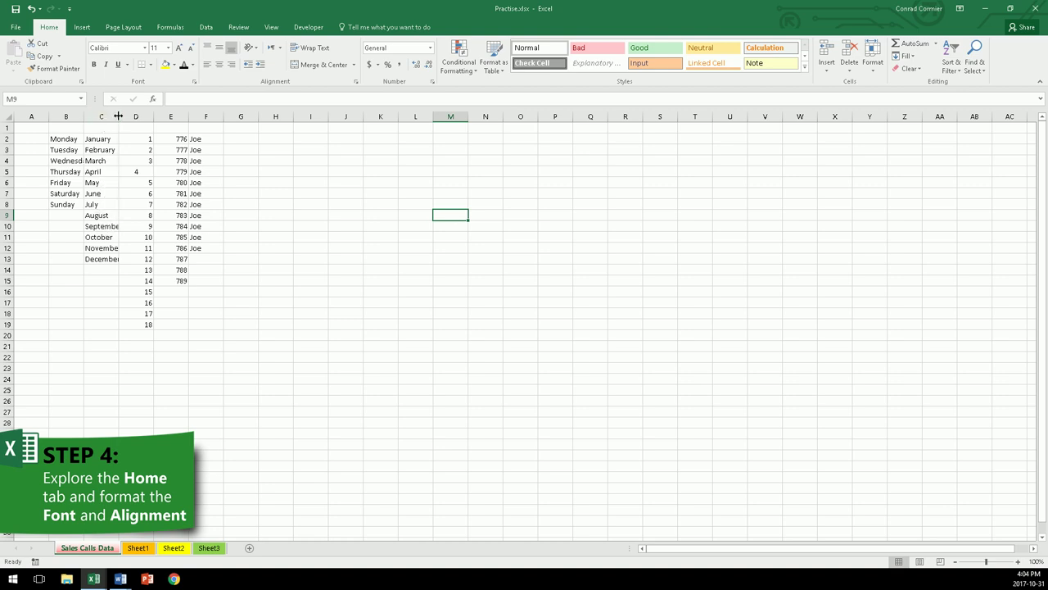
Widen column C, then give columns B–F one shared width of 19.14.
drag(118, 116, 94, 116)
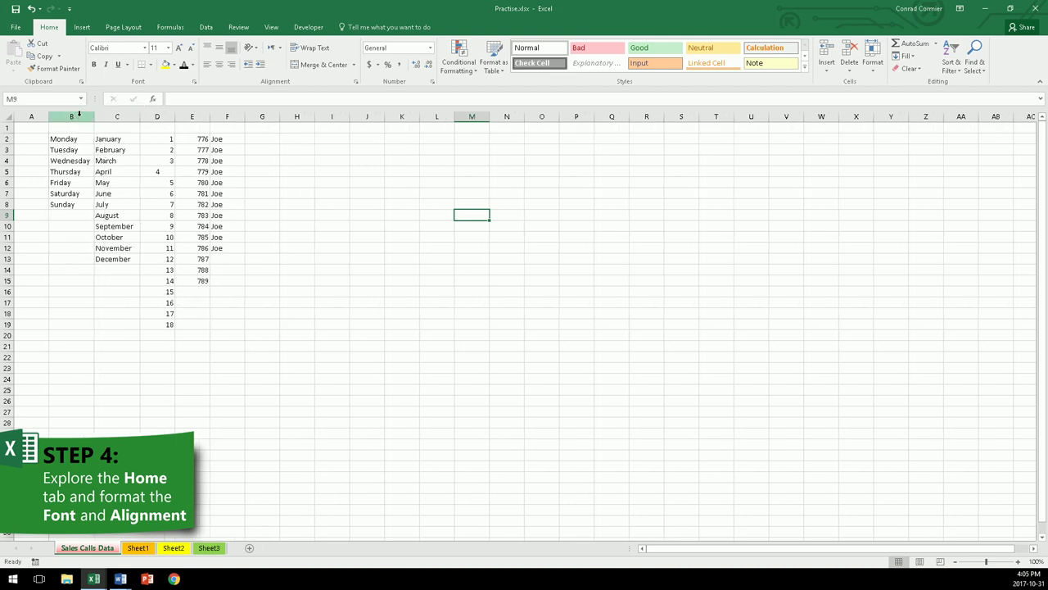
drag(77, 117, 227, 115)
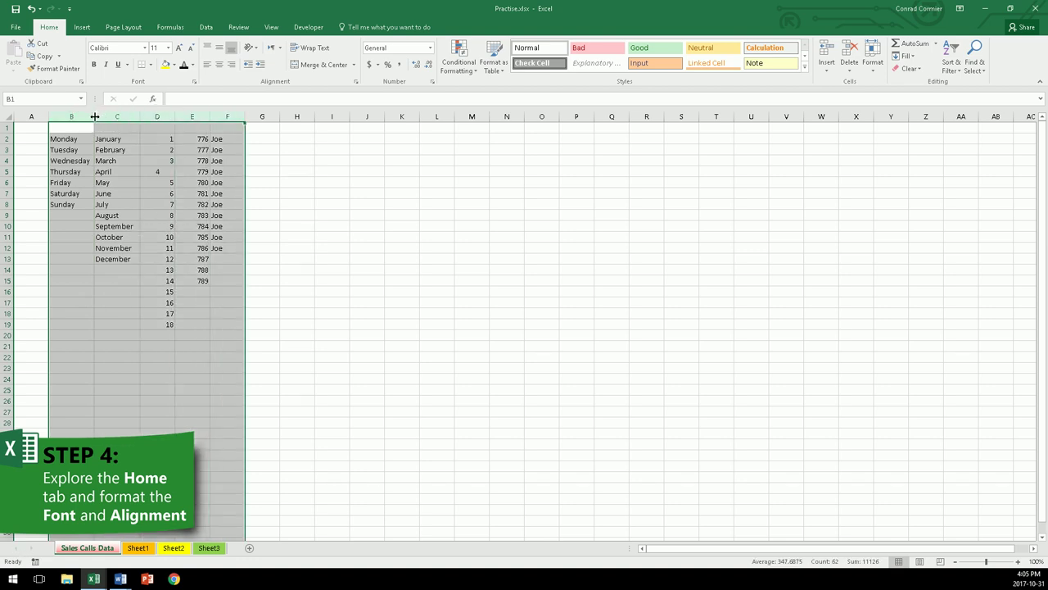
drag(94, 116, 147, 119)
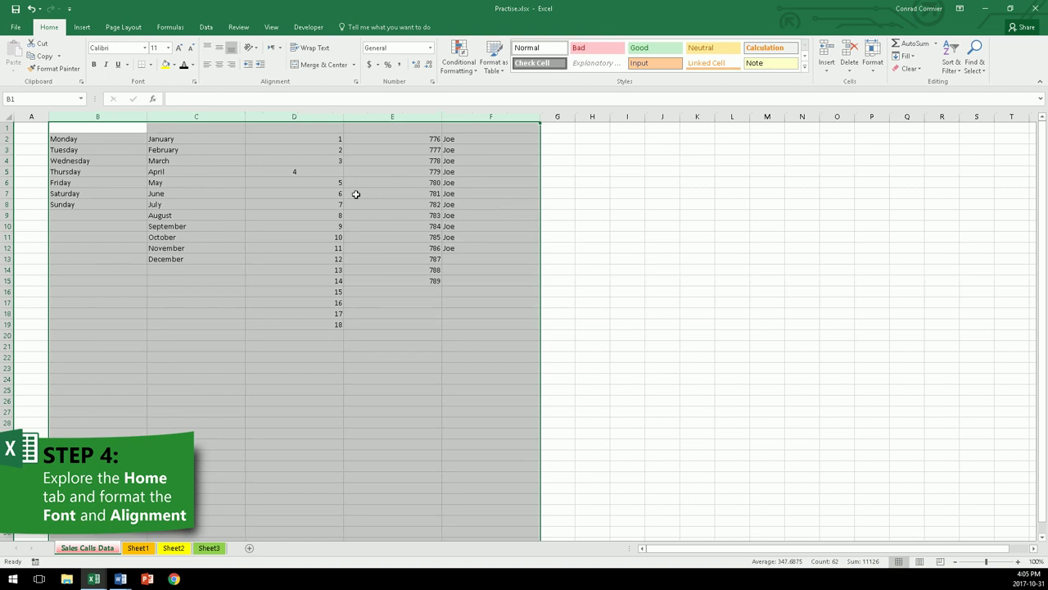
Right-align the 4 in cell D5 to match the other numbers.
click(318, 172)
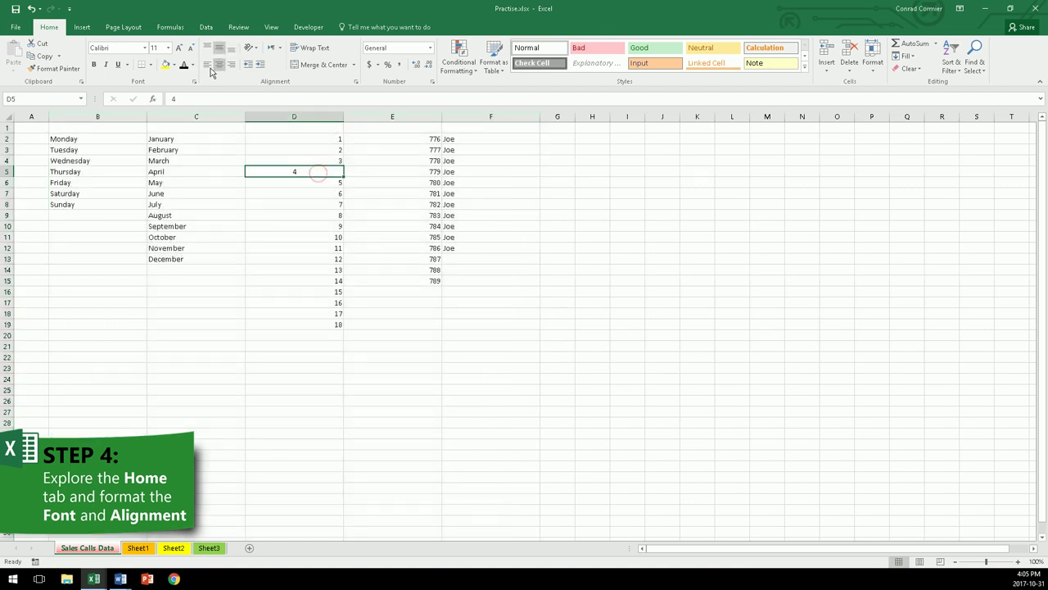
key(alt+h)
key(a)
key(r)
click(327, 140)
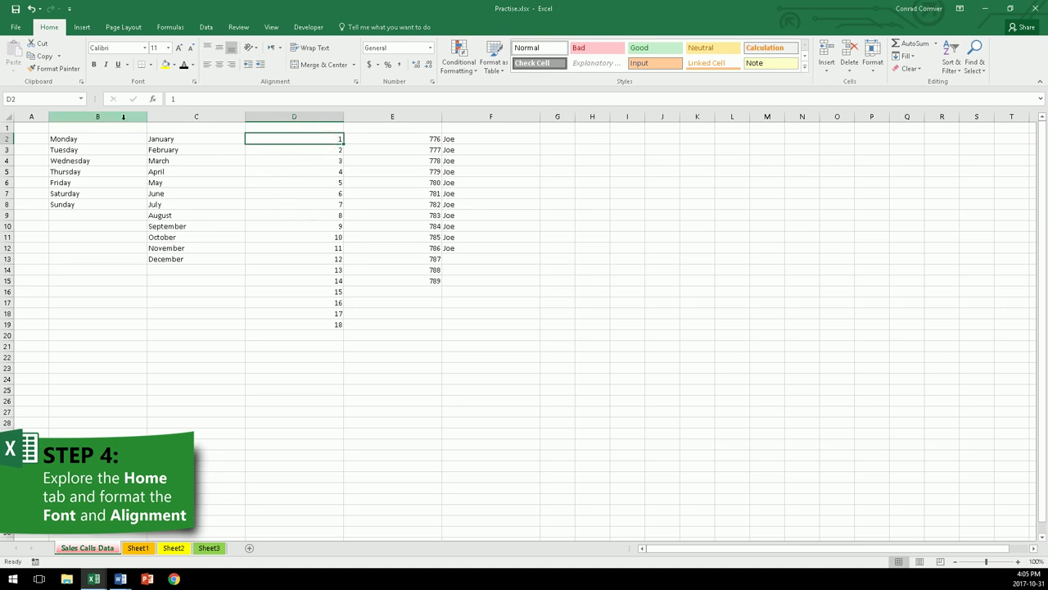
AutoFit columns B–F to their contents, then set them to width 10.86.
drag(115, 113, 462, 112)
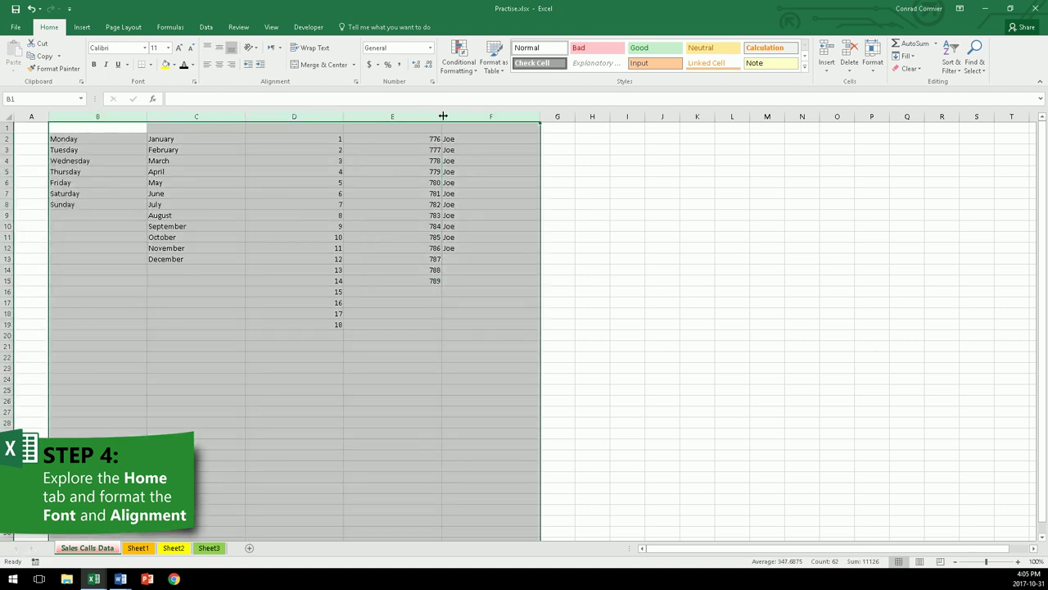
double_click(441, 116)
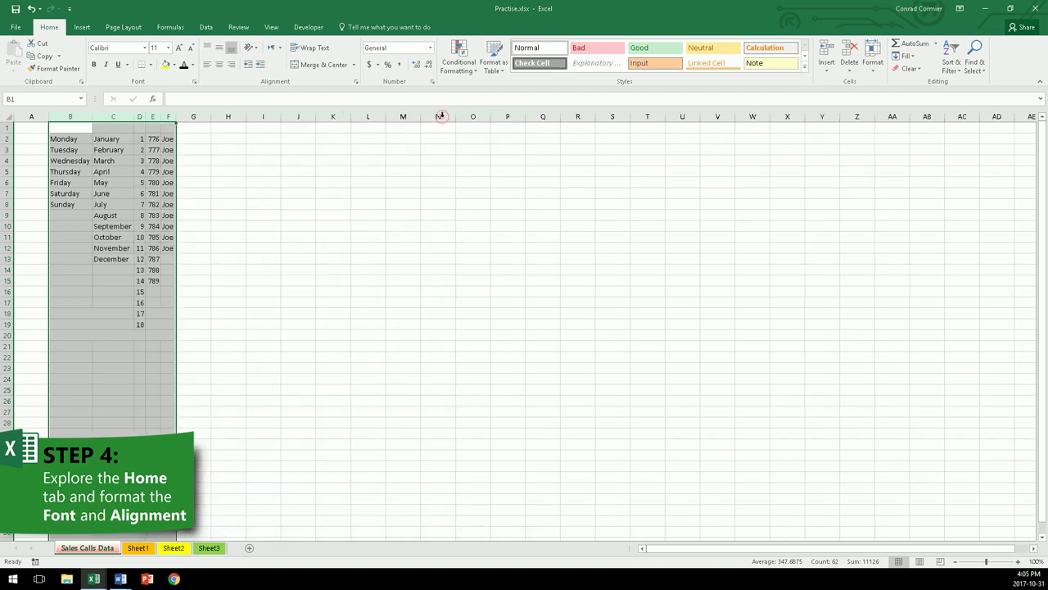
click(200, 180)
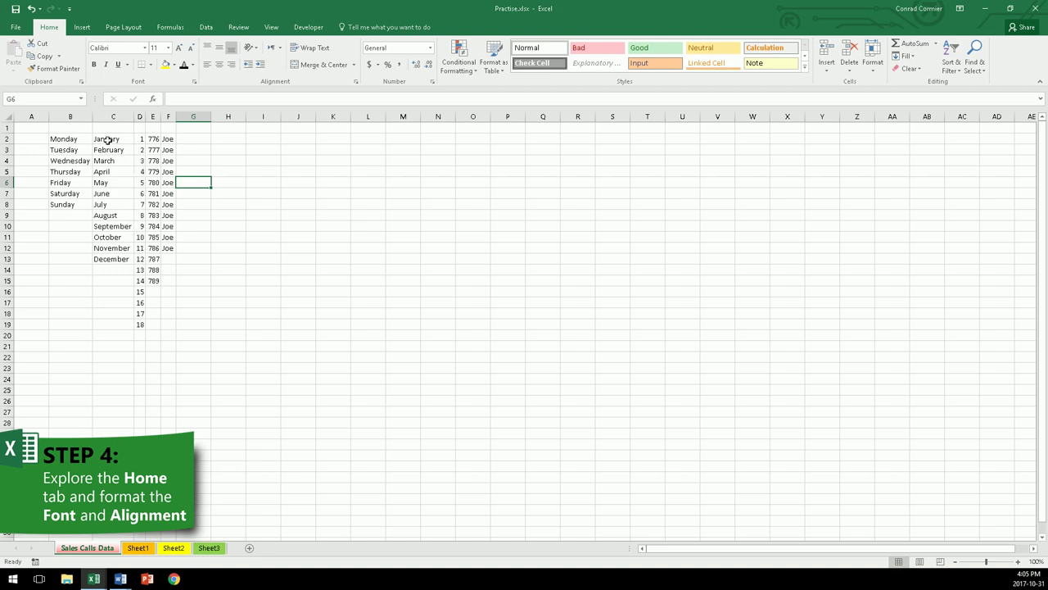
drag(79, 116, 157, 116)
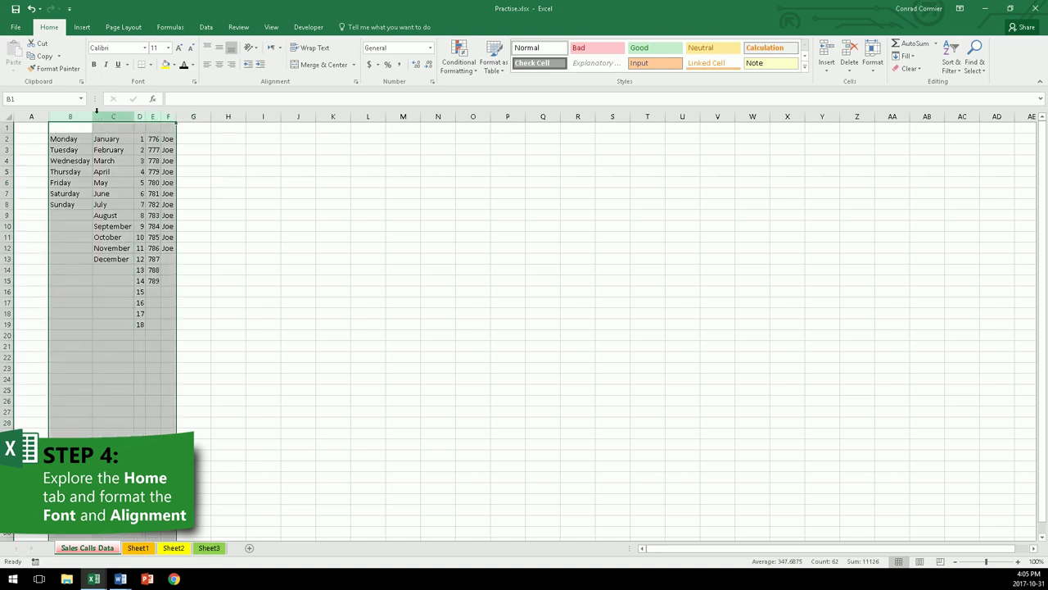
drag(91, 116, 92, 116)
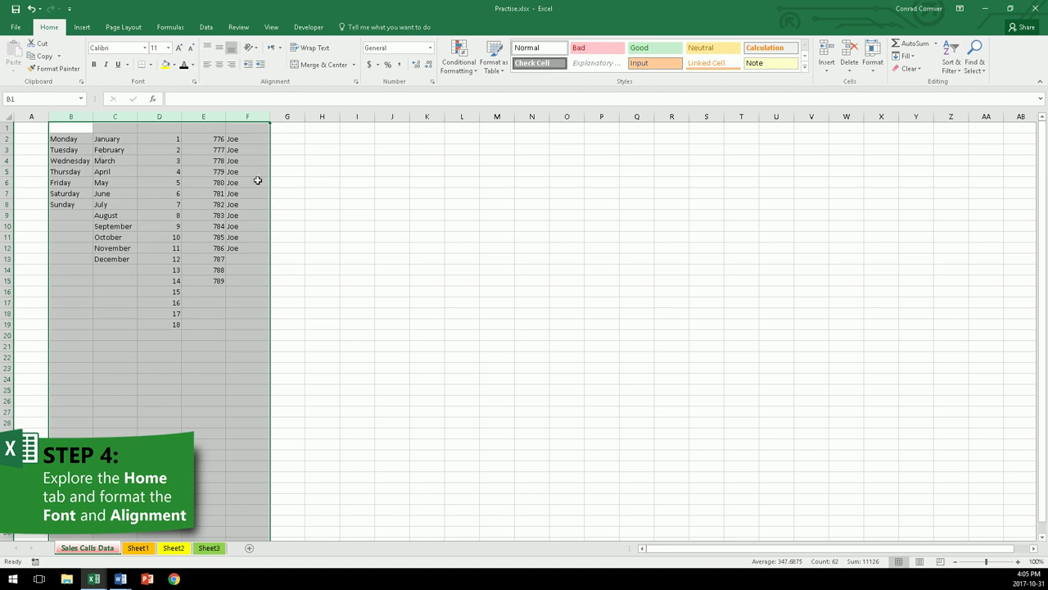
click(321, 182)
Narrow columns D and E and centre the data in B2:F19.
drag(168, 117, 211, 117)
click(293, 204)
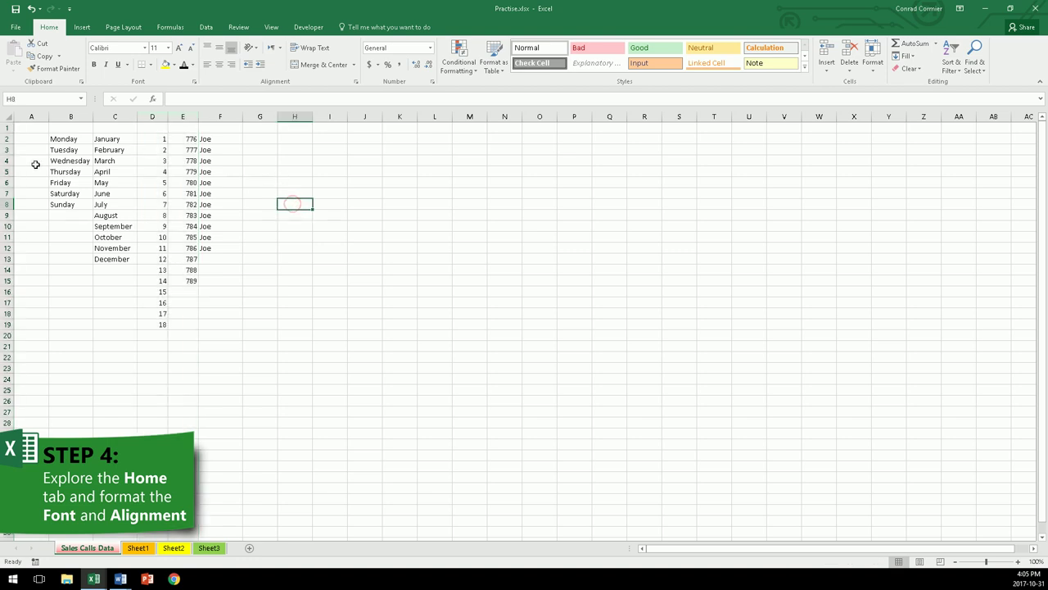
drag(66, 139, 226, 326)
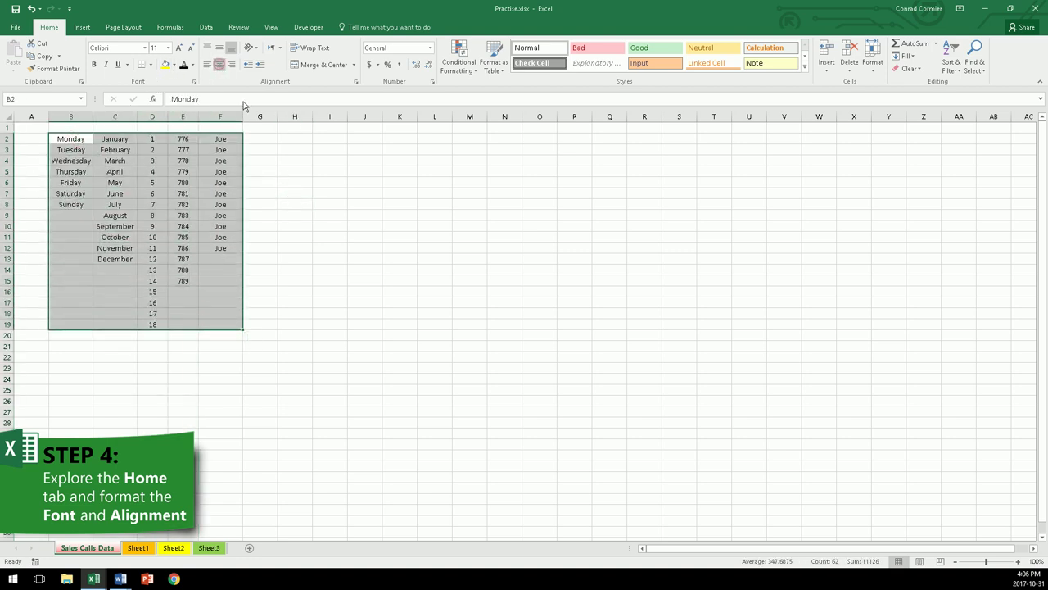
click(320, 208)
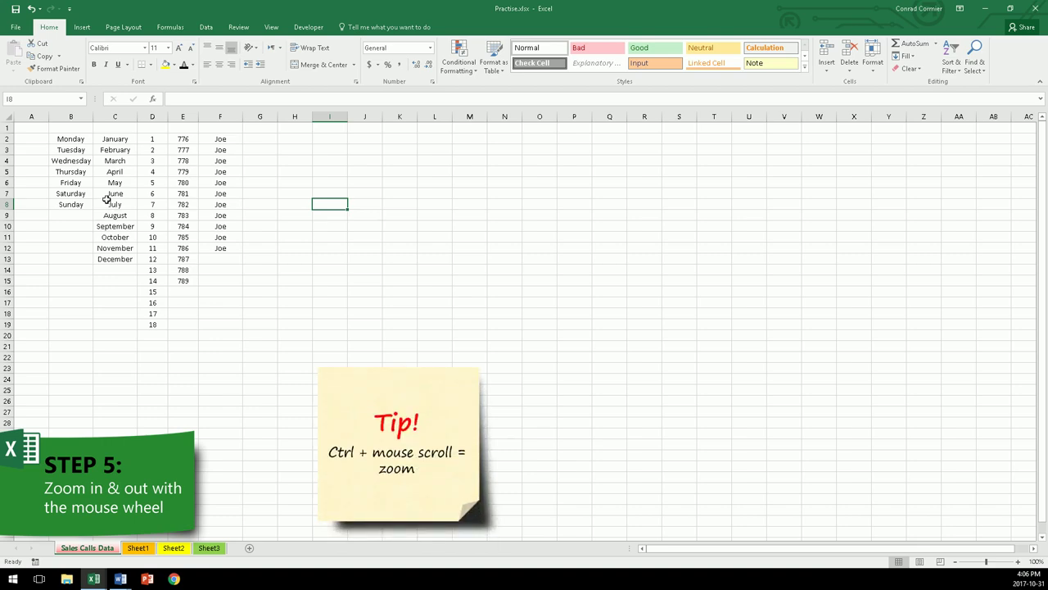
Zoom the worksheet in and out, finishing at 130% magnification.
ctrl+scroll(107, 190, up, 5)
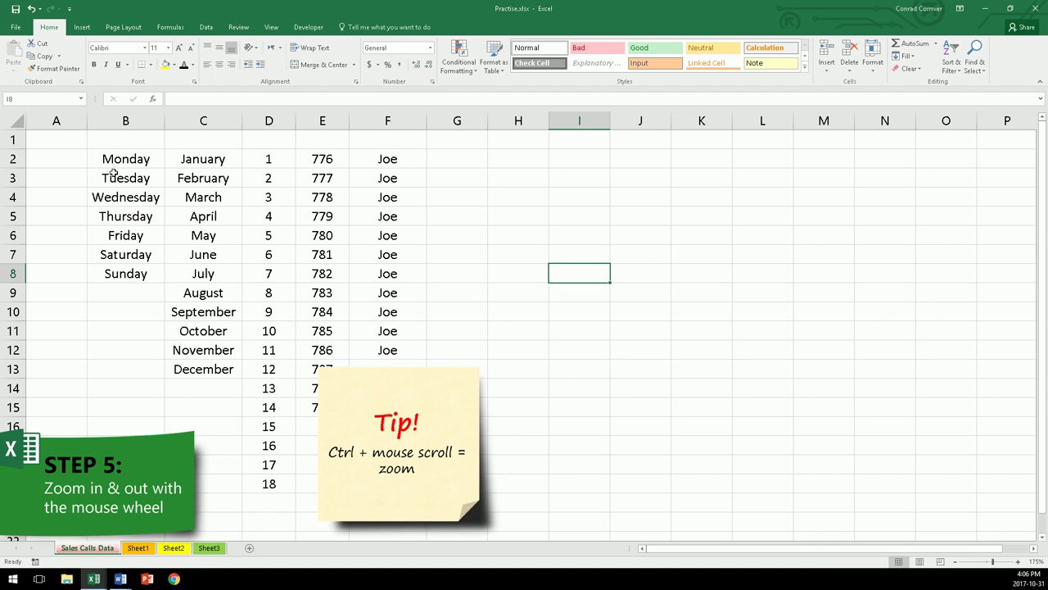
ctrl+scroll(115, 176, down, 6)
ctrl+scroll(112, 179, up, 6)
ctrl+scroll(113, 182, down, 5)
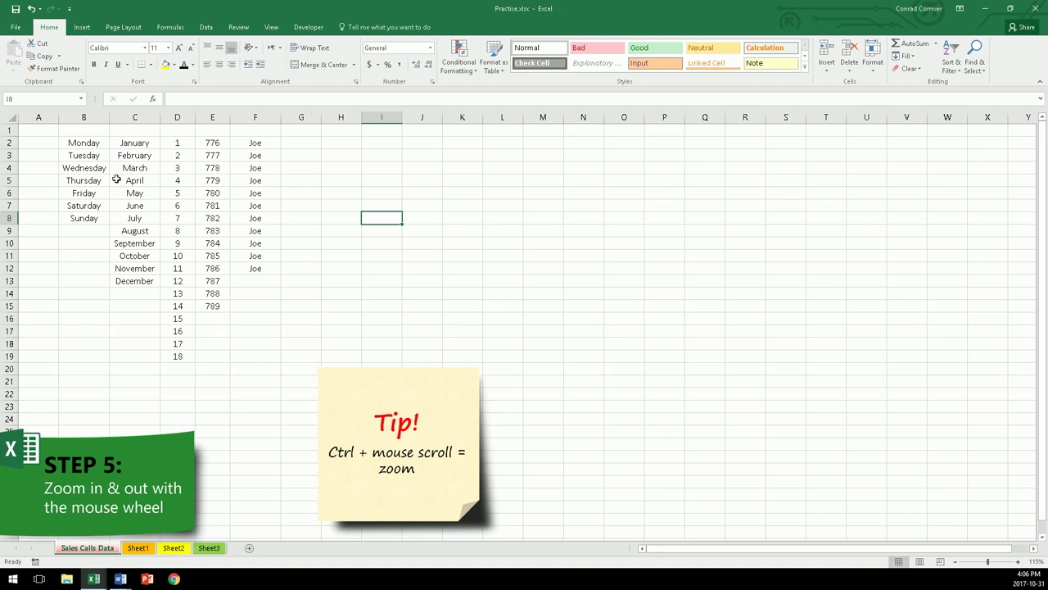
scroll(117, 179, up, 1)
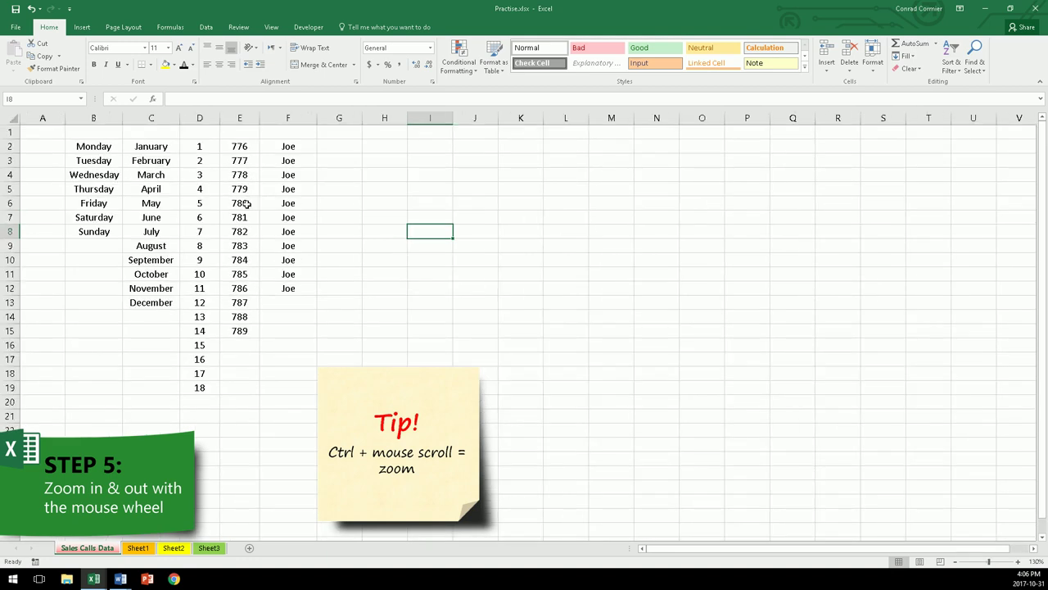
ctrl+scroll(227, 211, down, 2)
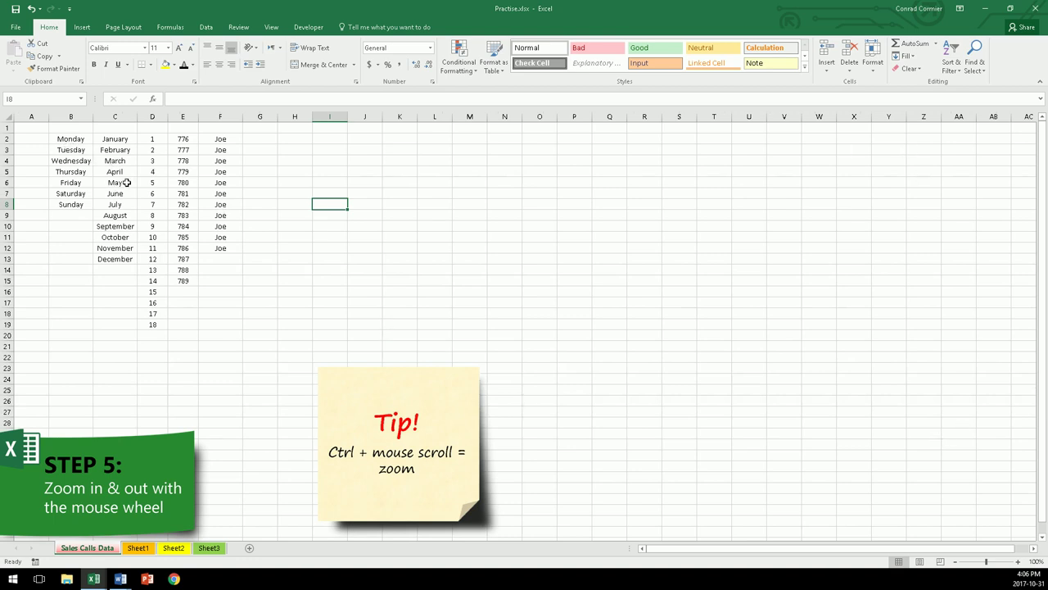
ctrl+scroll(114, 177, up, 2)
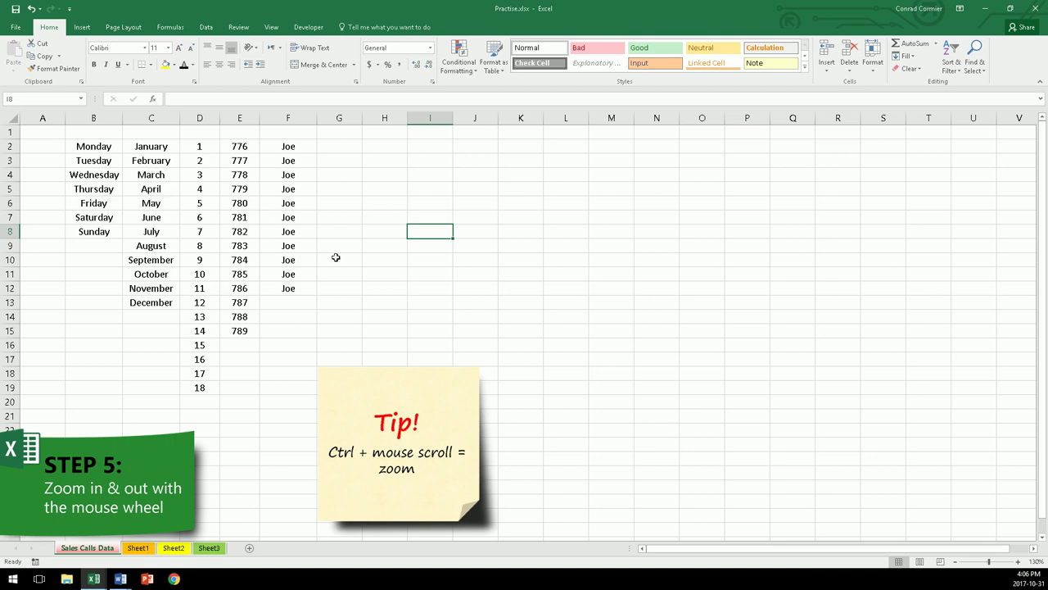
click(955, 563)
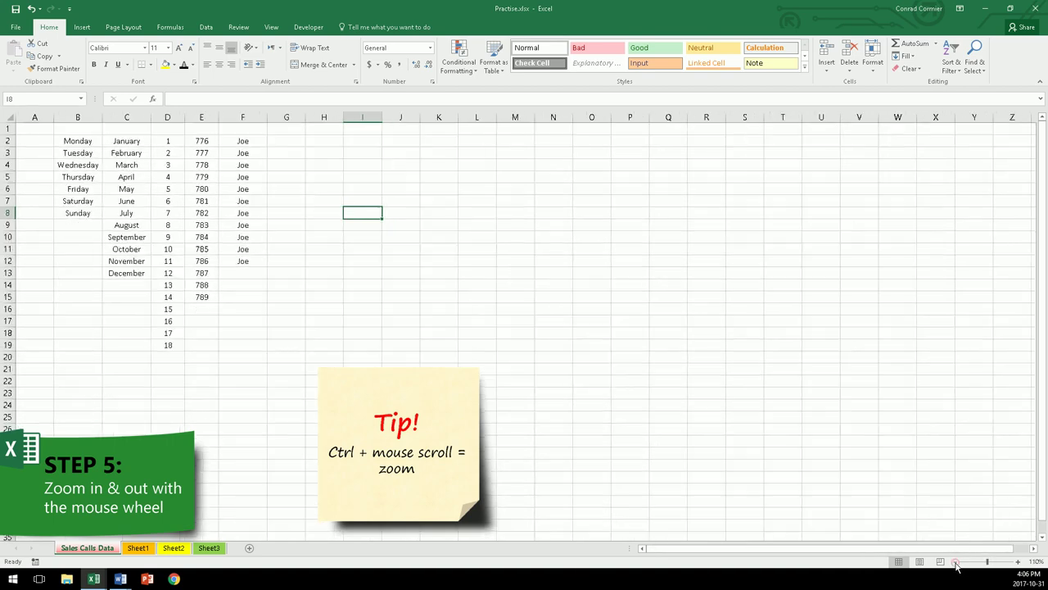
click(955, 563)
click(1018, 563)
click(1019, 564)
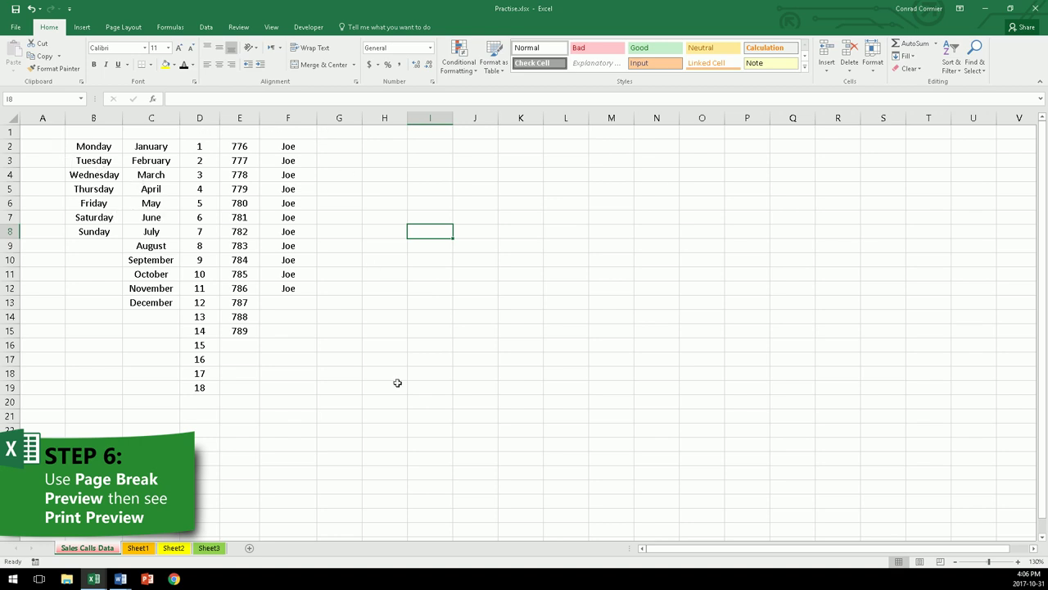
View the sheet in Page Break Preview, then return to Normal view.
click(271, 27)
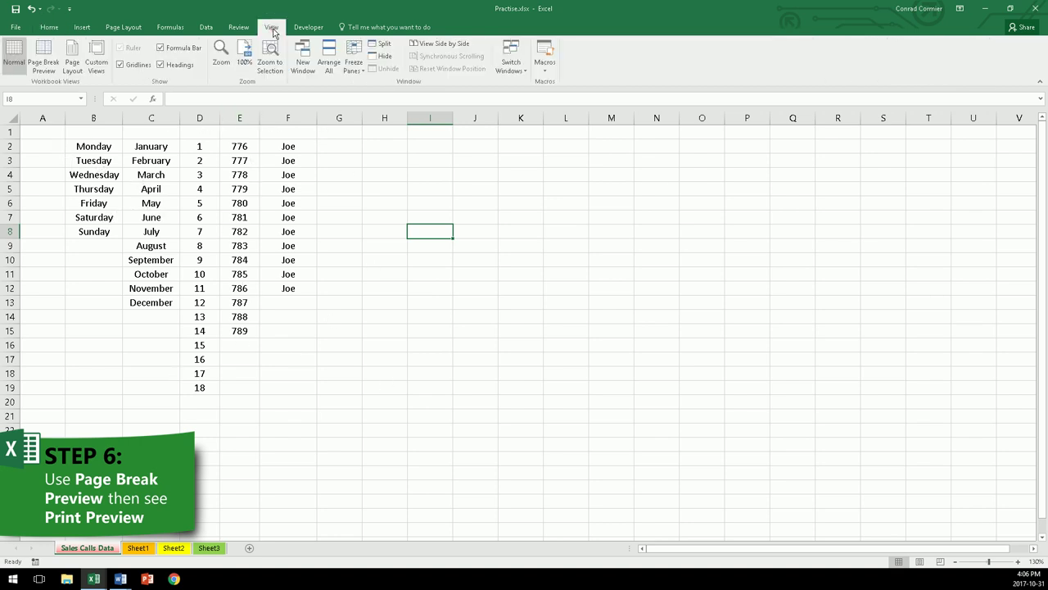
click(45, 57)
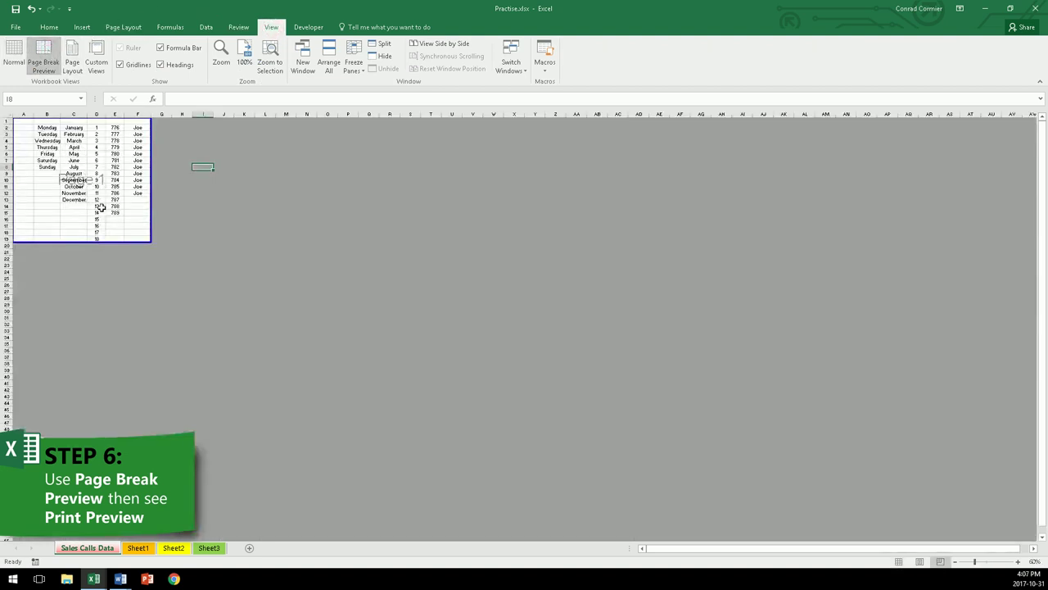
scroll(106, 205, up, 4)
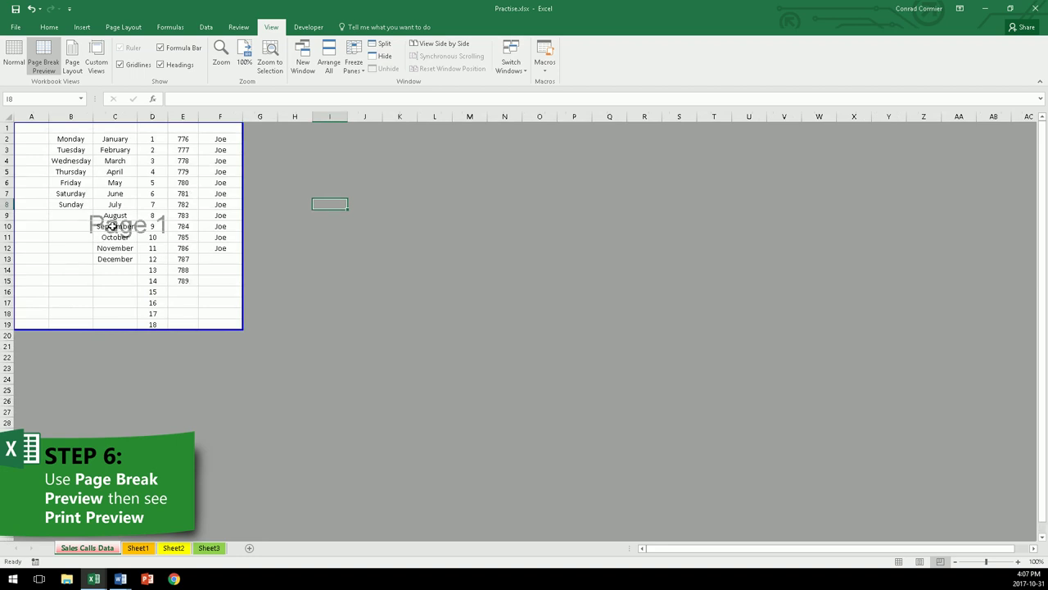
click(14, 54)
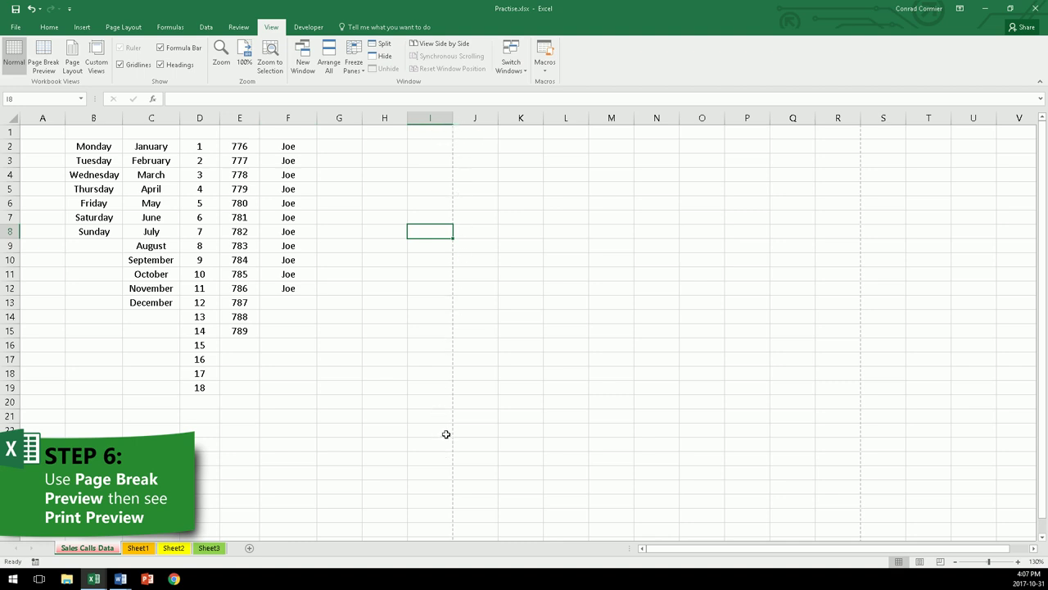
scroll(446, 431, down, 9)
scroll(452, 428, down, 1)
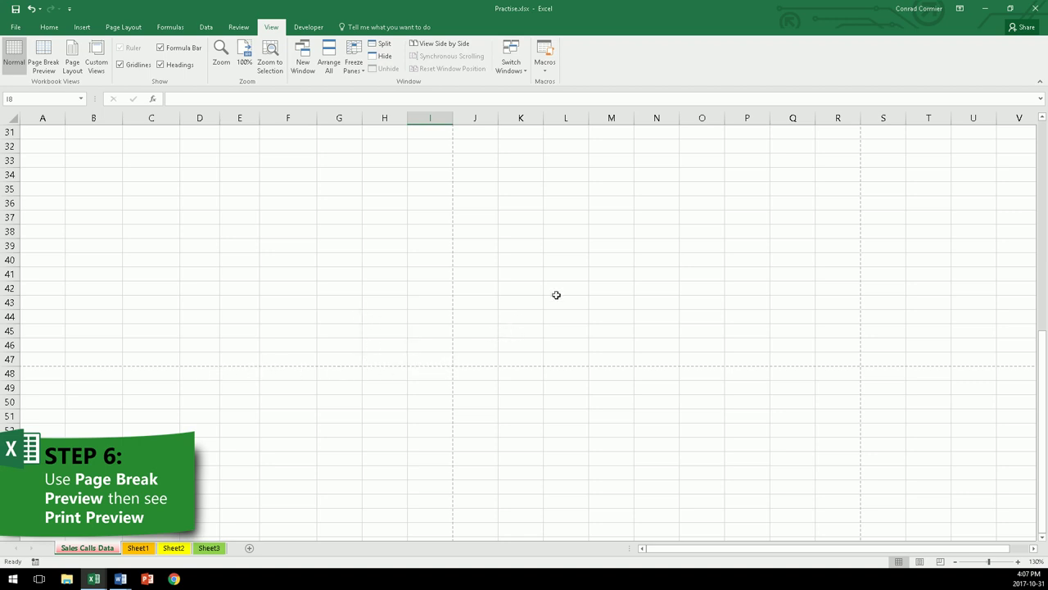
scroll(386, 274, up, 10)
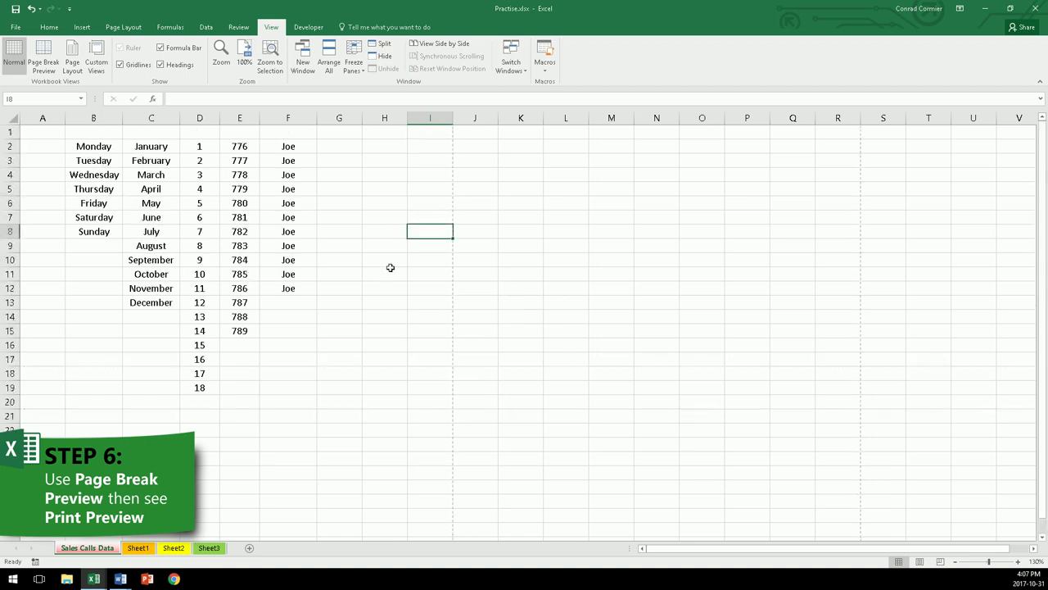
Enter test values 5353, 454, 45435 and 543534 in cells I2, I11, I47 and E47.
click(432, 145)
text(5353)
click(429, 273)
scroll(427, 287, down, 1)
text(454)
scroll(427, 291, down, 11)
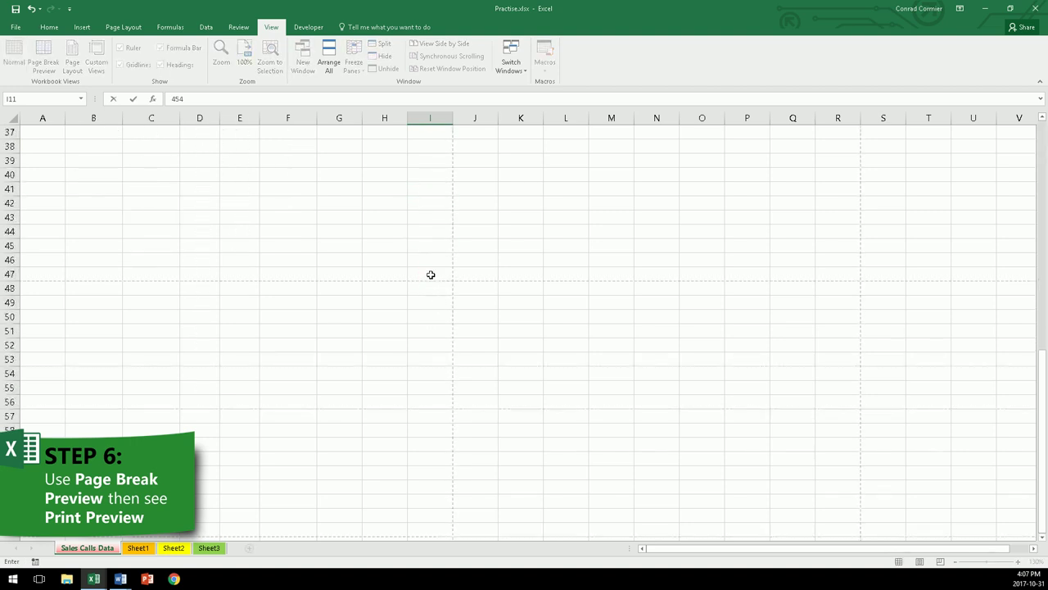
click(431, 274)
text(45435)
click(240, 273)
text(543534)
click(240, 243)
Check the test values in Page Break Preview, then go back to Normal view.
scroll(240, 241, up, 12)
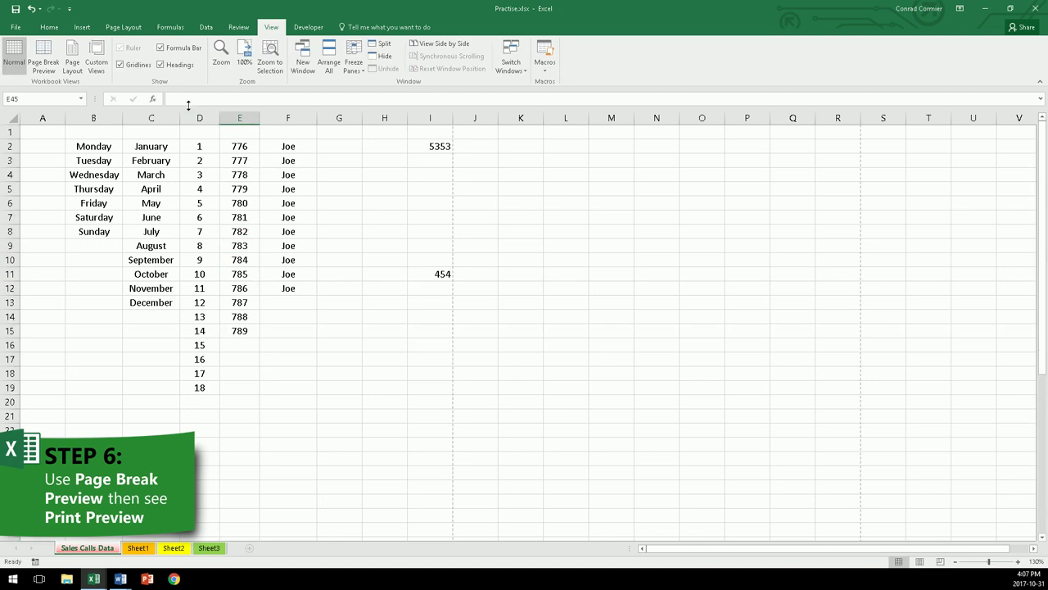
click(42, 55)
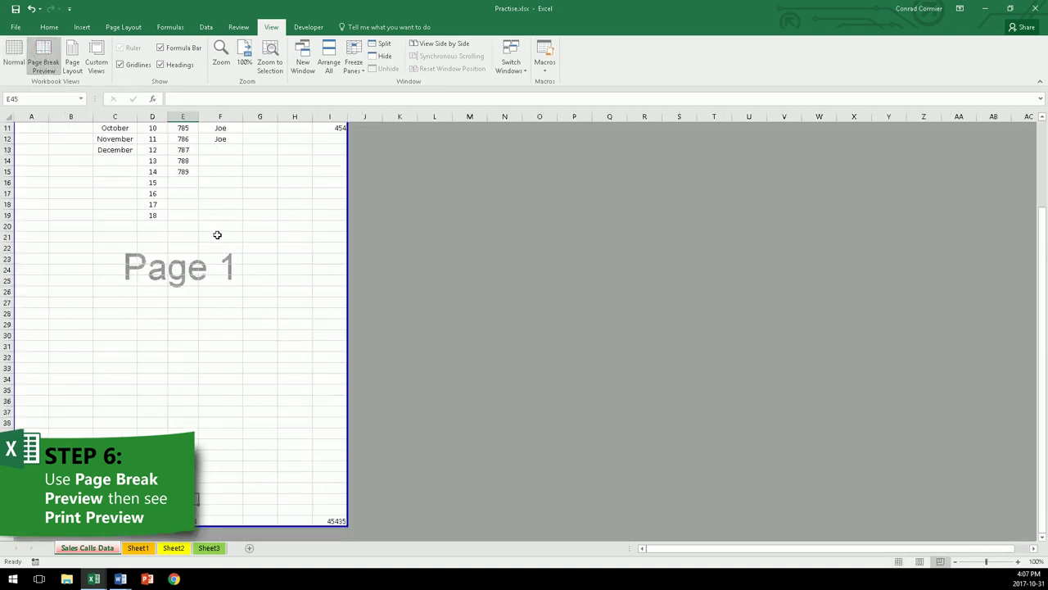
scroll(217, 235, down, 1)
ctrl+scroll(214, 233, down, 1)
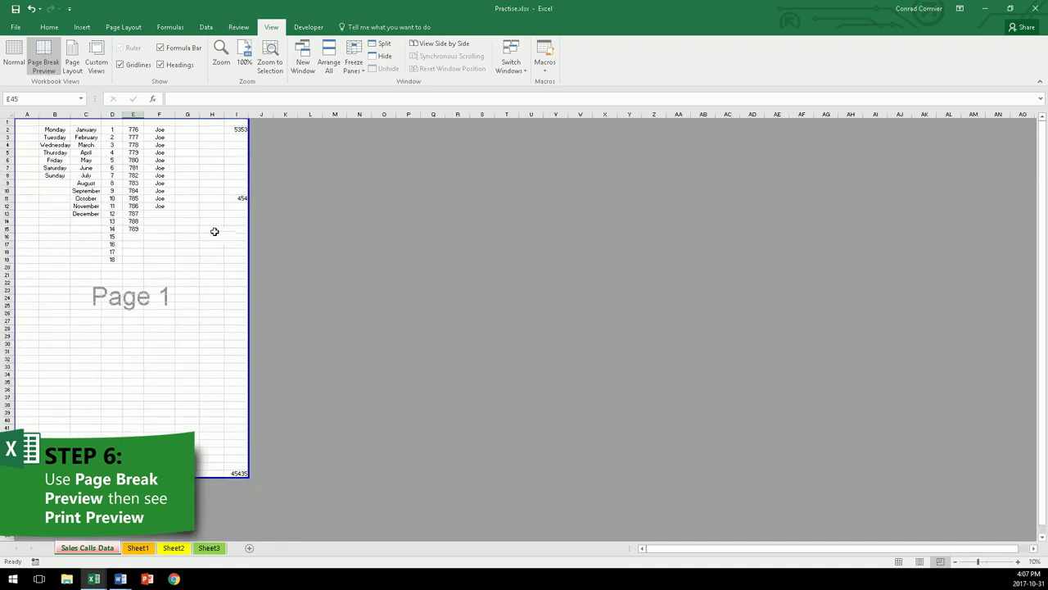
ctrl+scroll(214, 233, down, 1)
click(14, 54)
scroll(442, 253, up, 5)
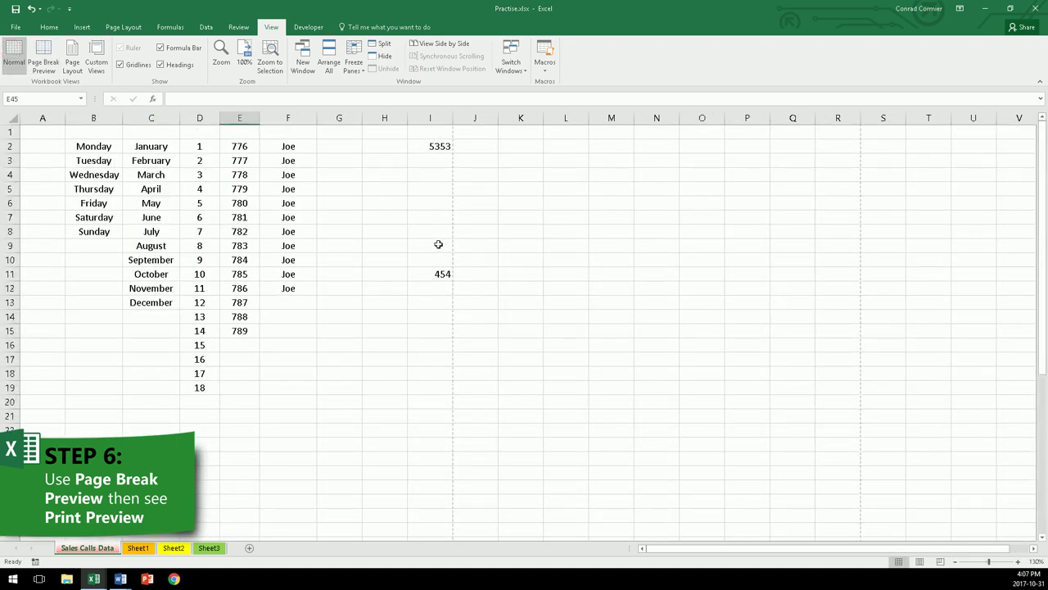
Clear the stray values in I2:J13 and D44:J48.
drag(434, 146, 466, 304)
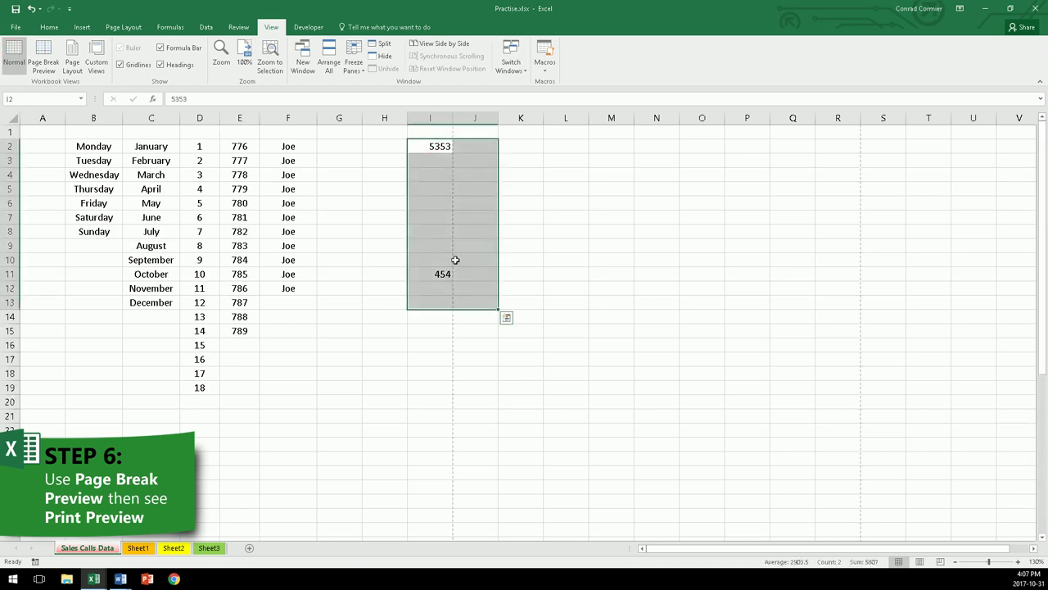
key(Delete)
scroll(410, 279, down, 8)
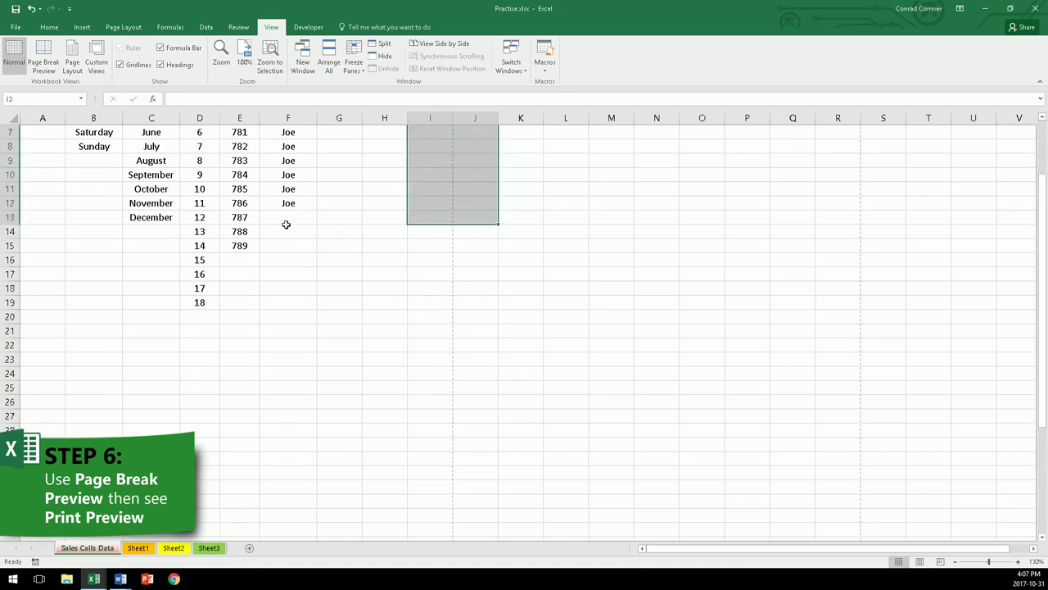
drag(198, 402, 461, 464)
key(Delete)
scroll(430, 394, up, 8)
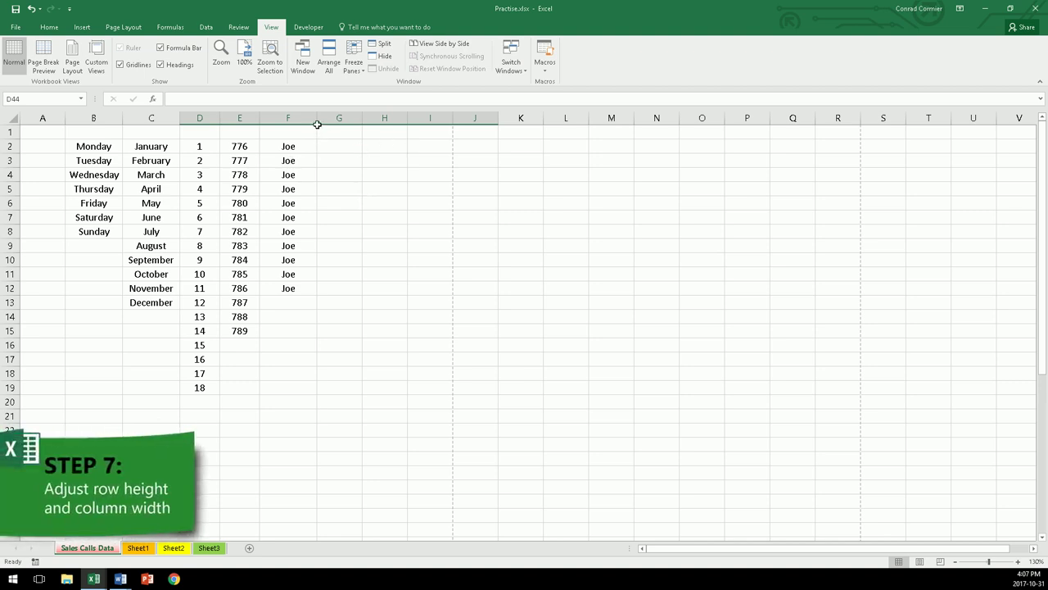
Narrow column F slightly and delete the empty column A so the days start in A2.
drag(315, 121, 307, 120)
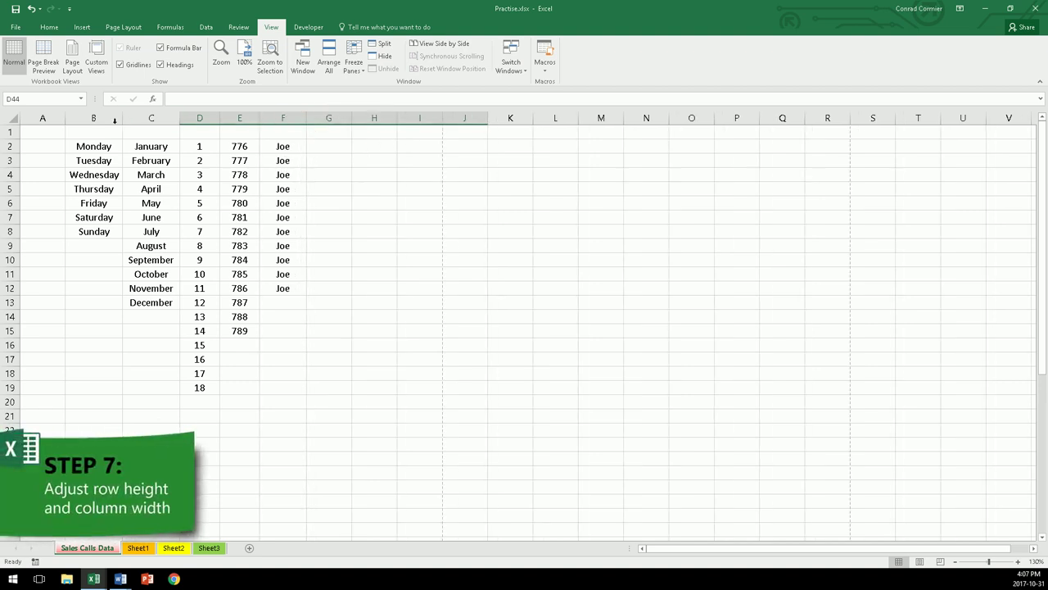
right_click(38, 117)
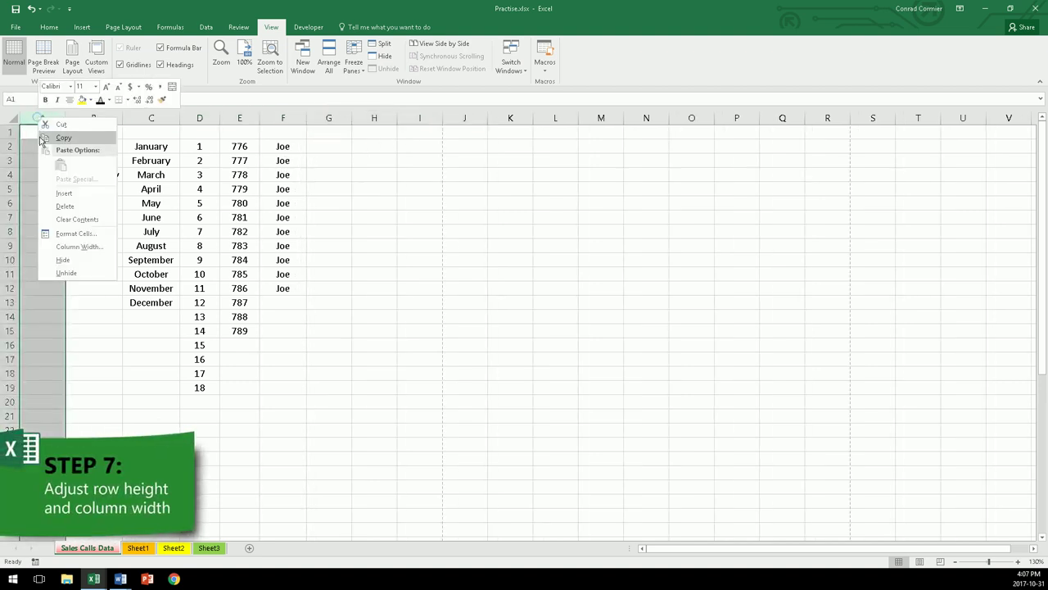
click(59, 206)
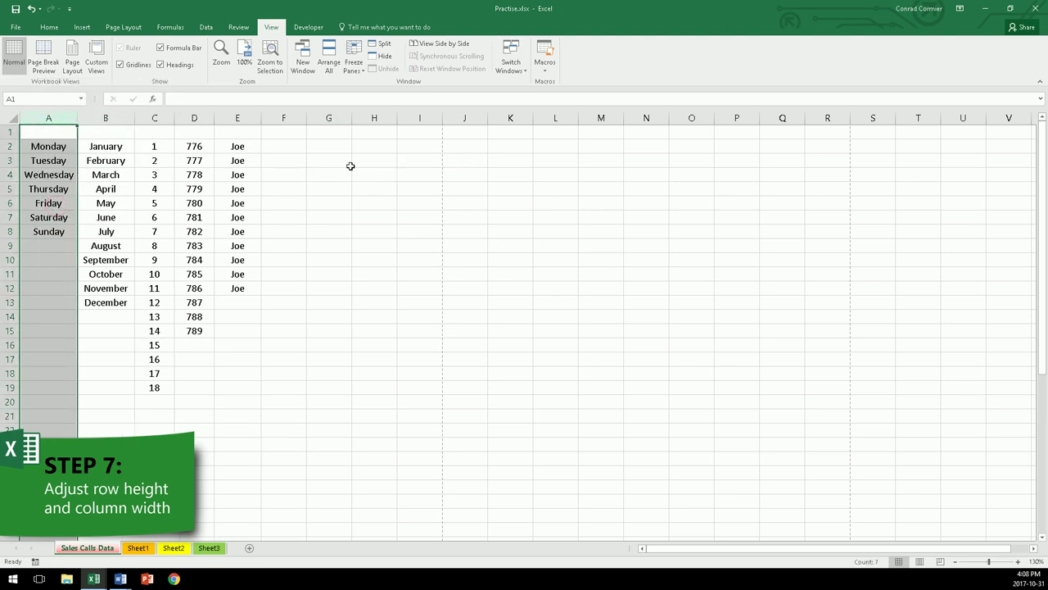
scroll(222, 199, down, 1)
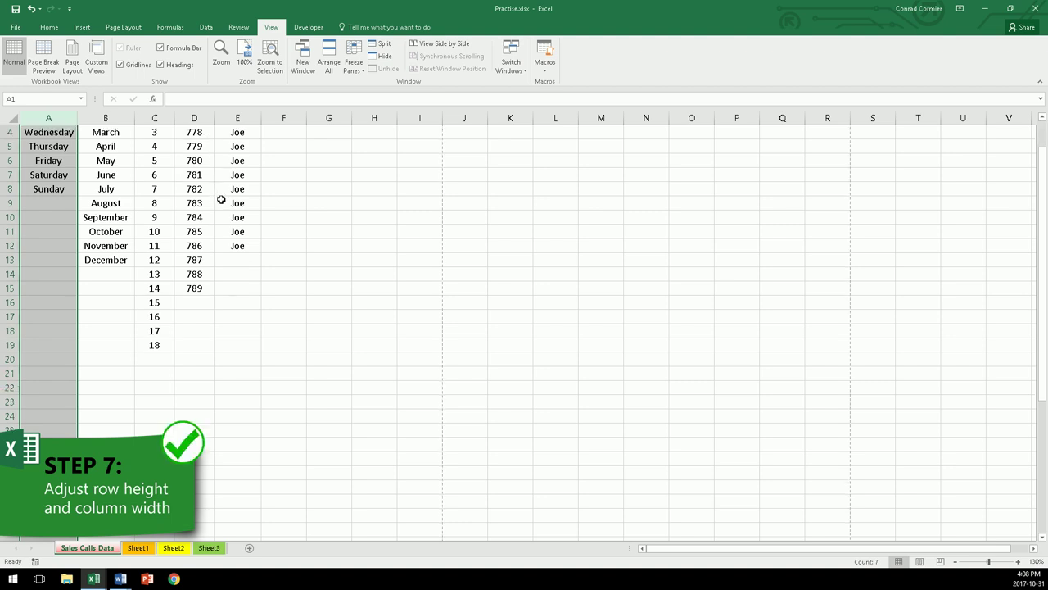
scroll(245, 202, up, 1)
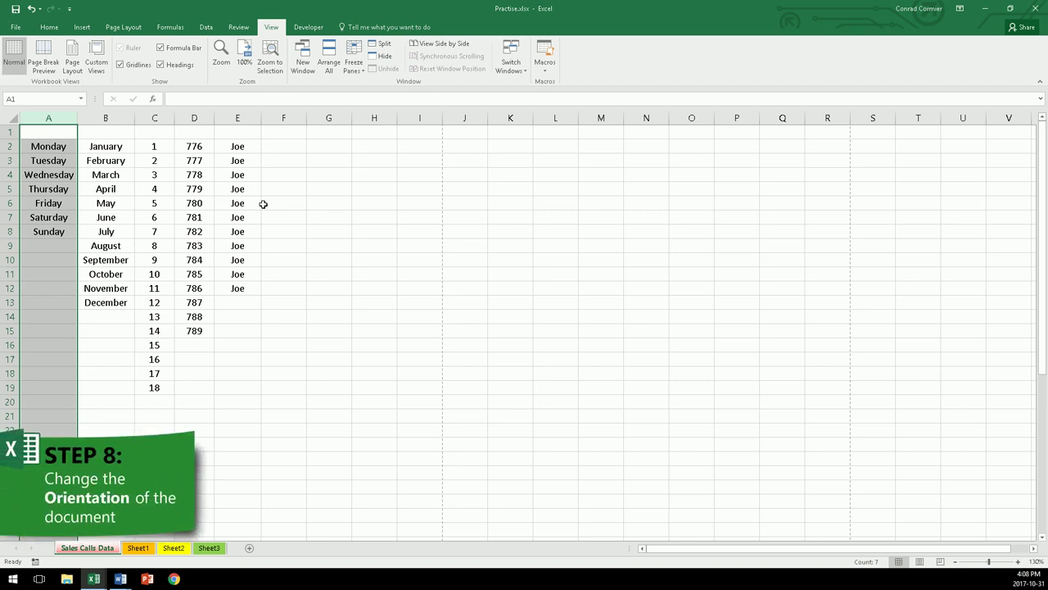
Set the page orientation to Landscape so the page break falls after column M.
click(290, 195)
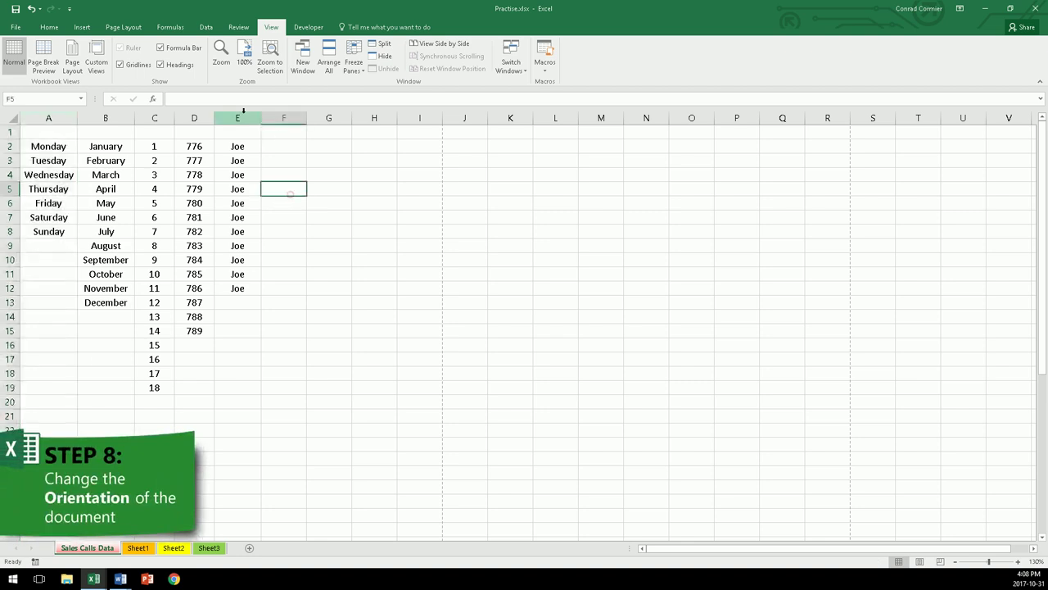
click(124, 28)
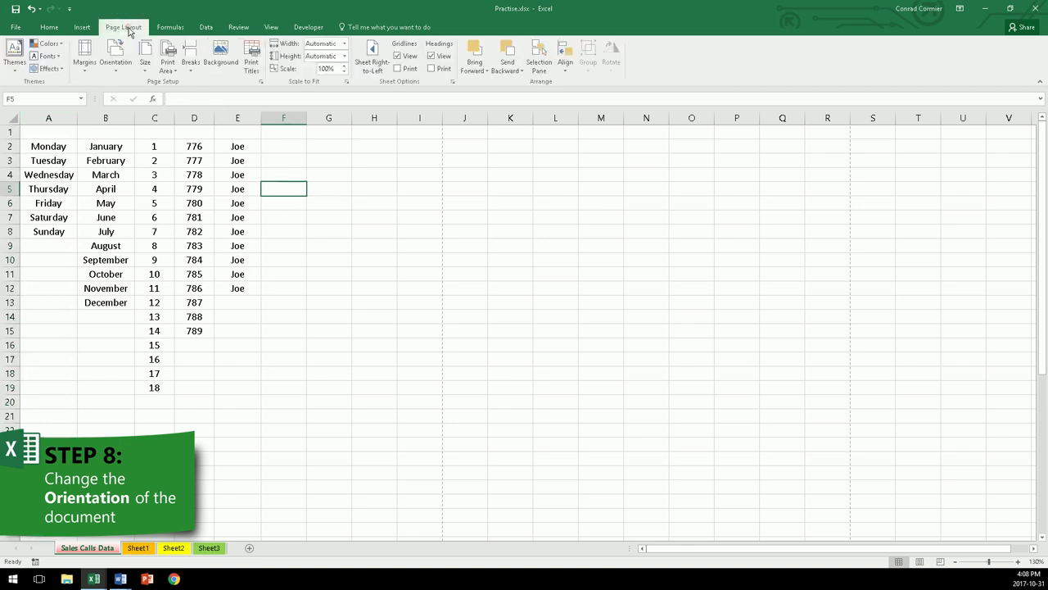
click(117, 65)
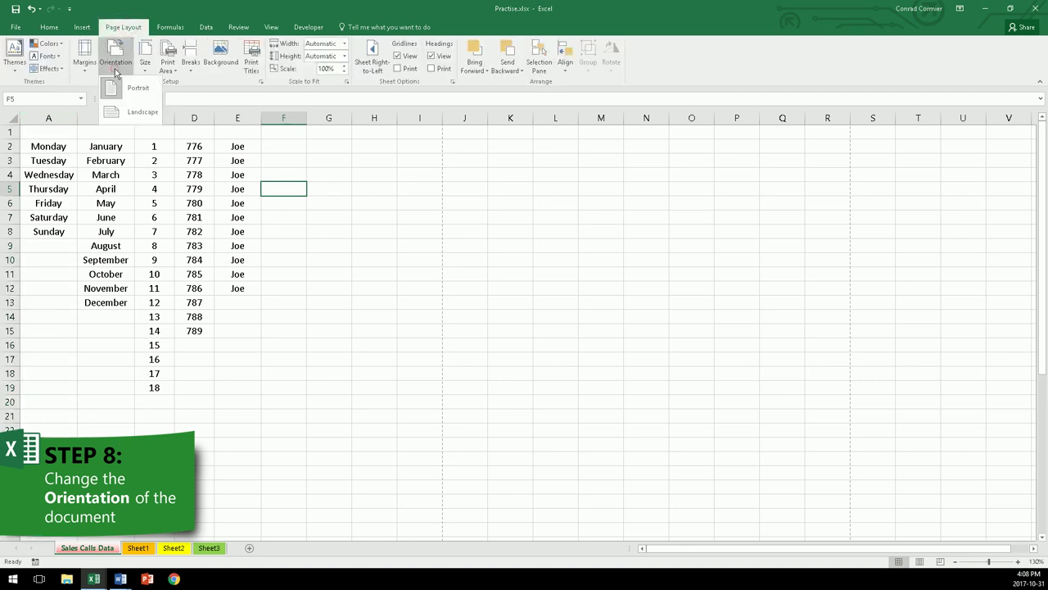
click(137, 113)
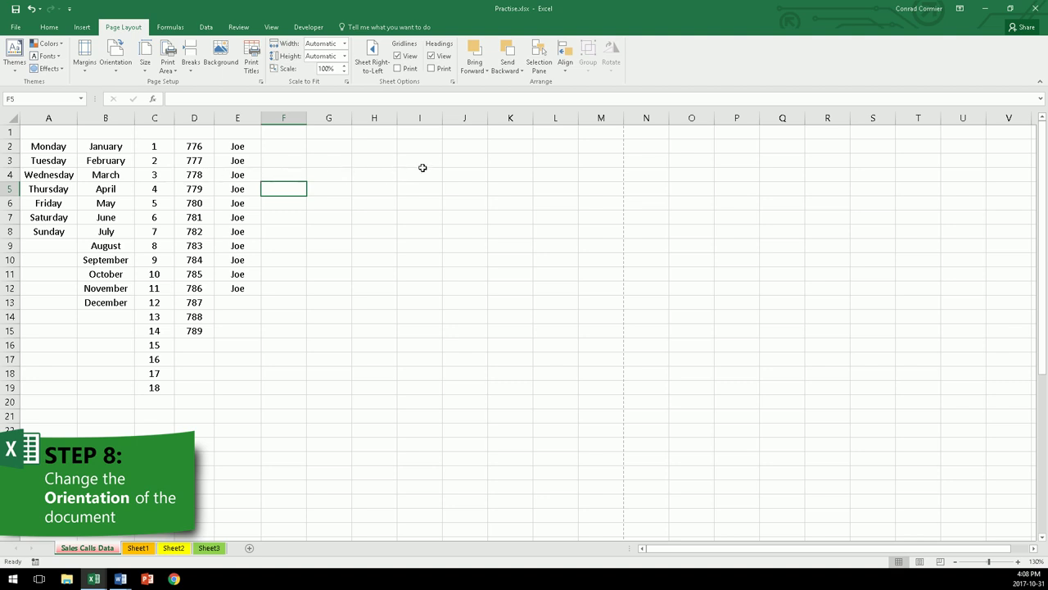
scroll(485, 228, down, 4)
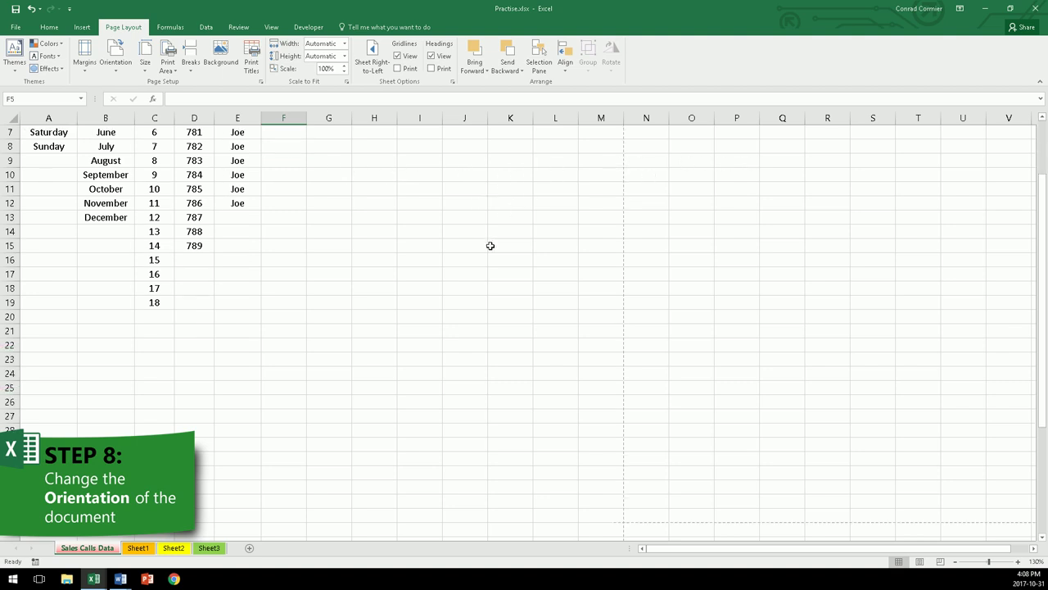
scroll(419, 270, up, 4)
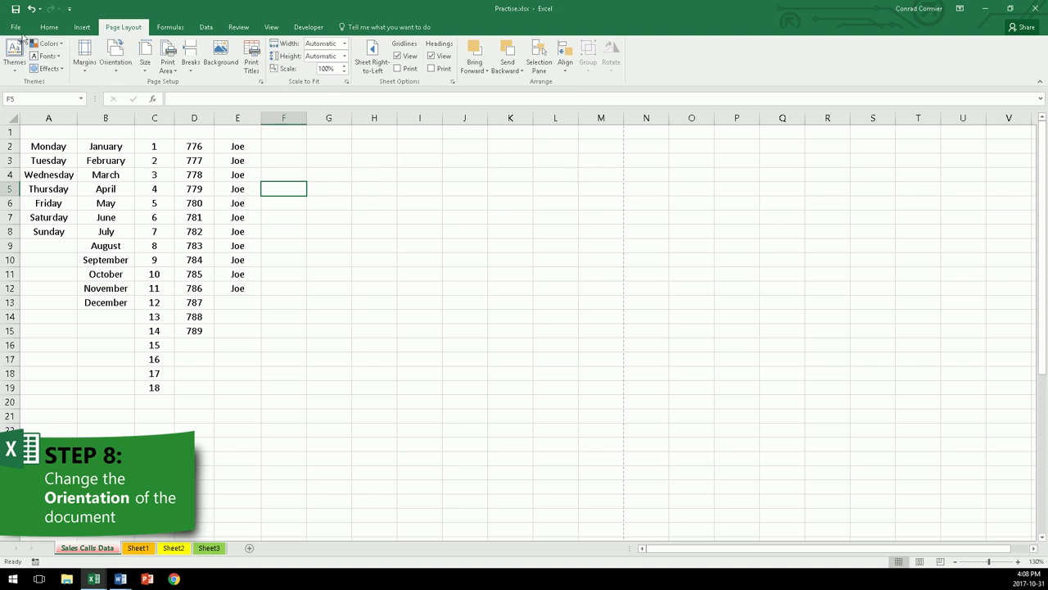
click(49, 27)
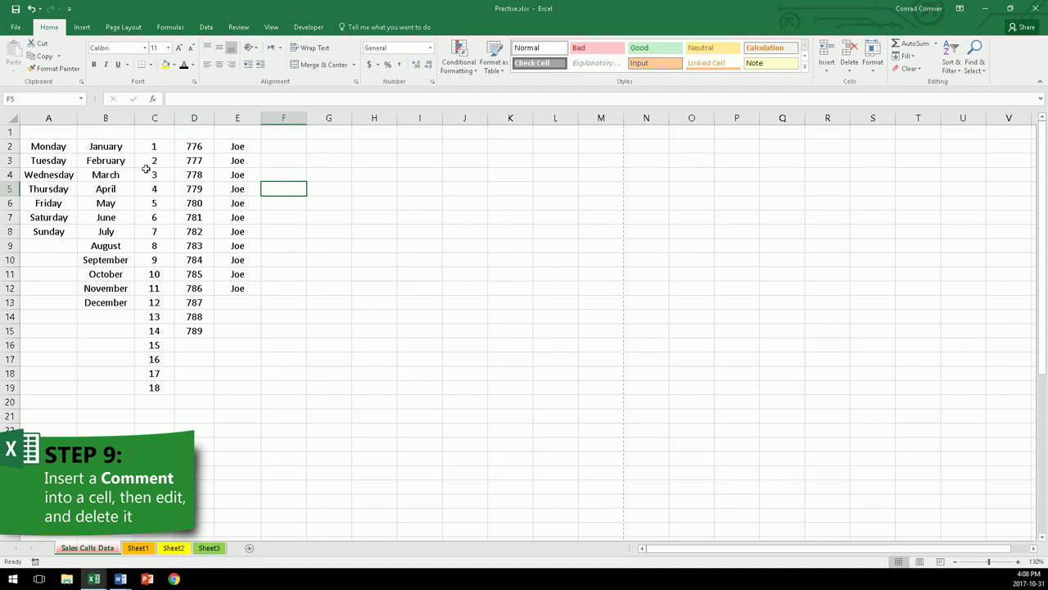
Add a comment to D4 reading 'SUGGESTION: Let's type Mon instead of Monday'.
click(192, 173)
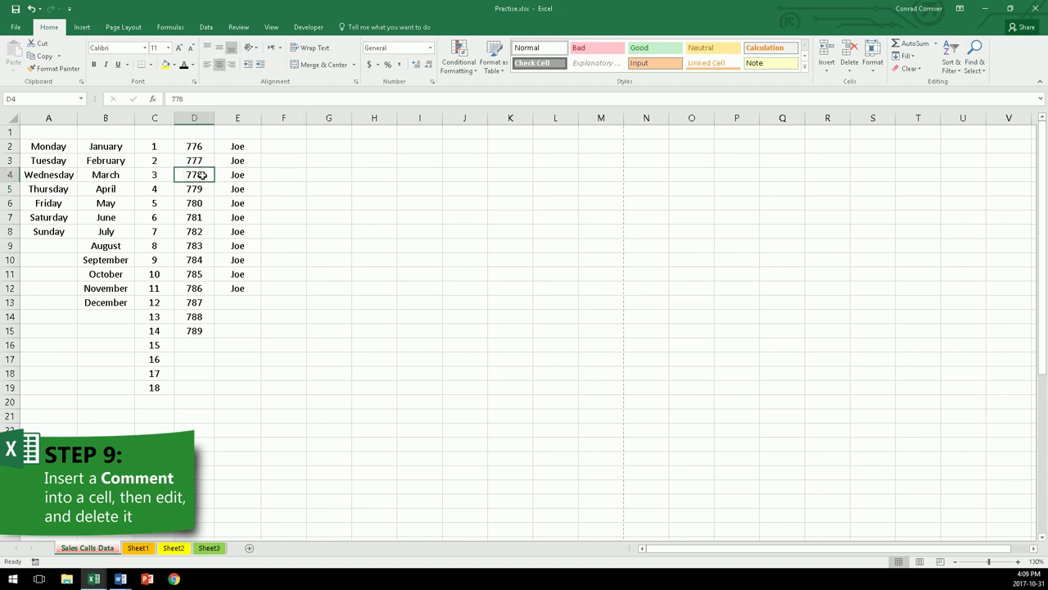
right_click(201, 174)
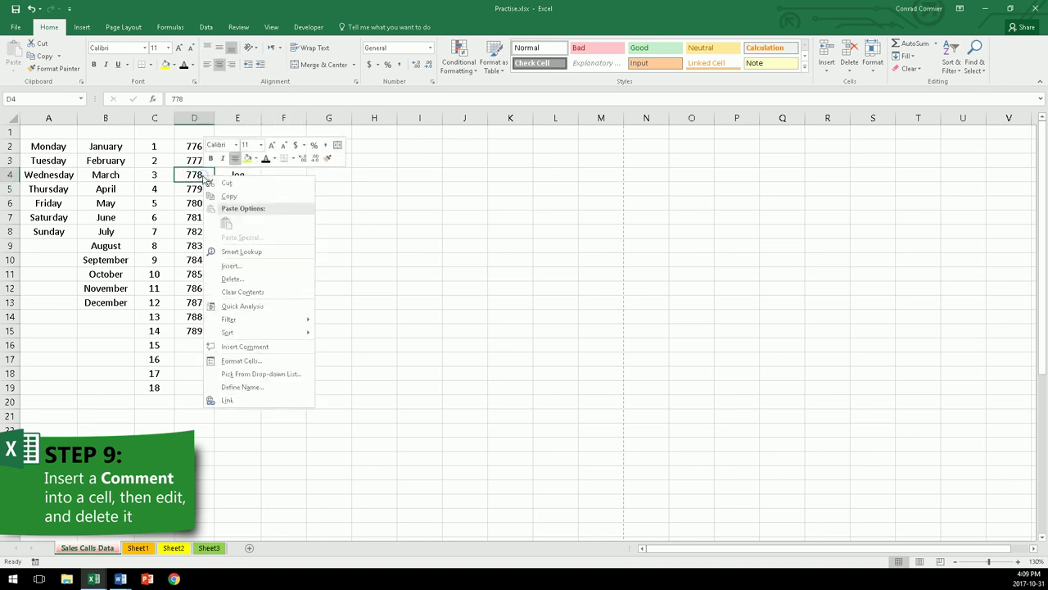
click(245, 347)
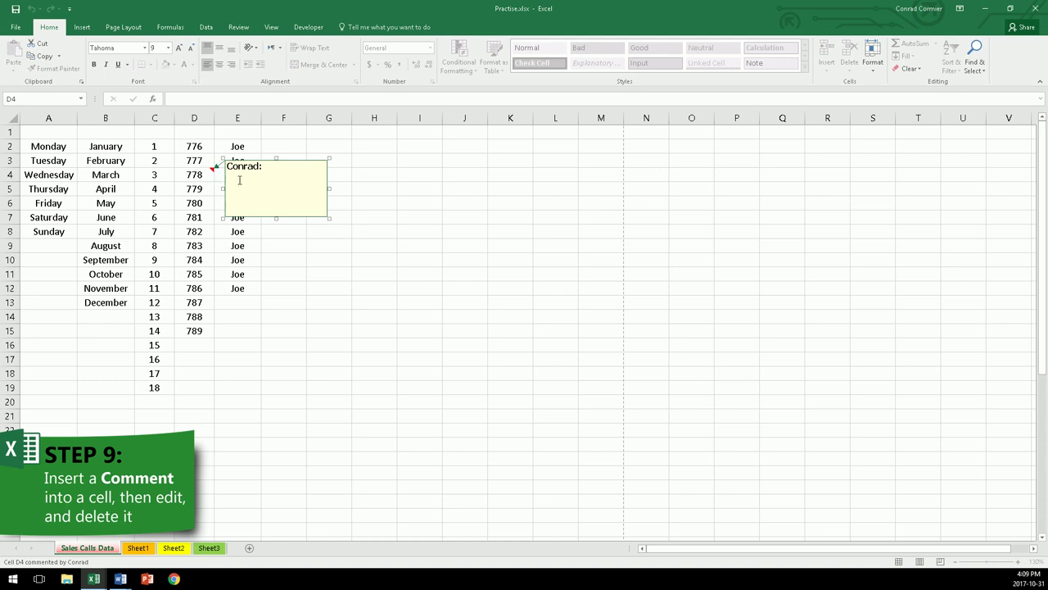
key(ctrl+a)
text(Joe)
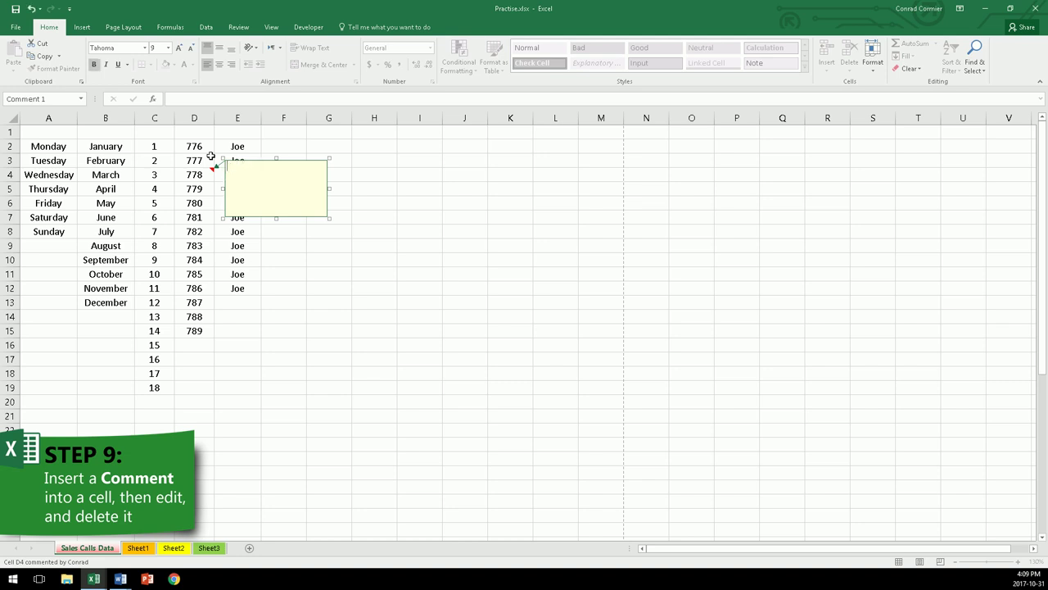
text(SUGGESTION:)
key(Return)
text(Let's type Mon instead of Monday)
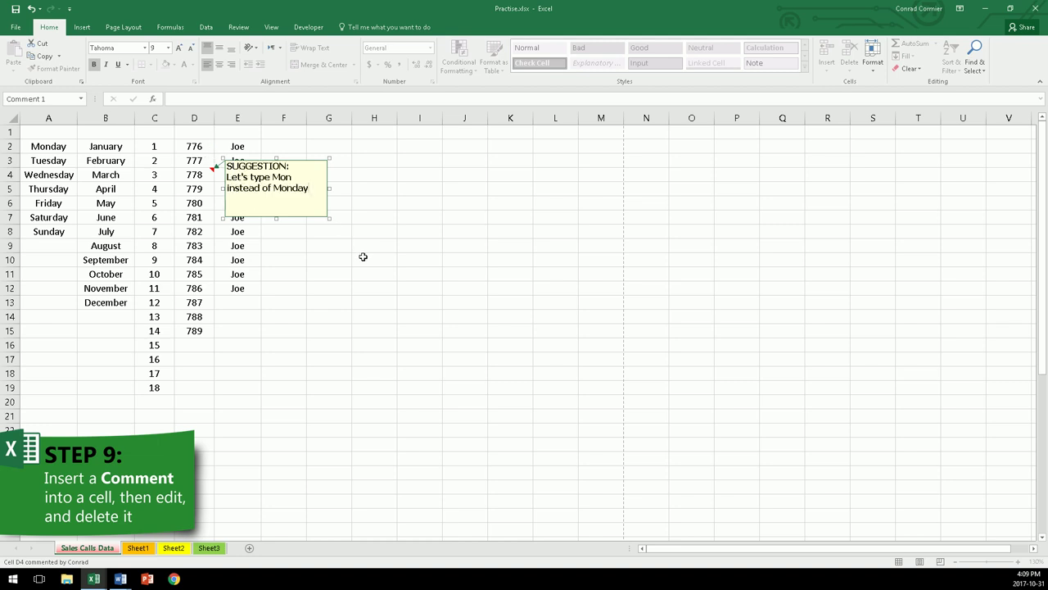
click(329, 278)
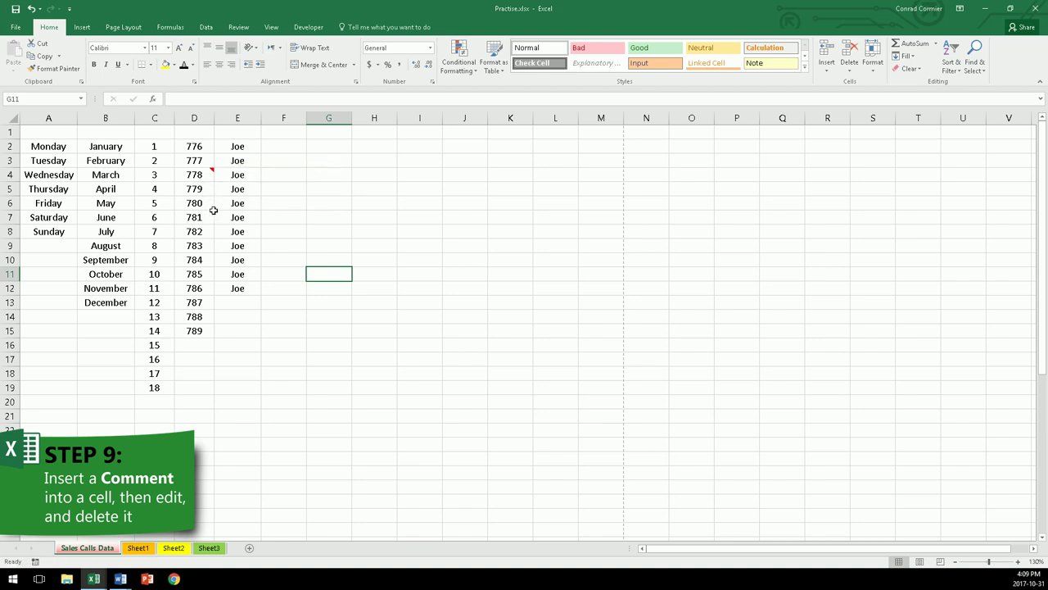
mouse_move(200, 175)
right_click(320, 244)
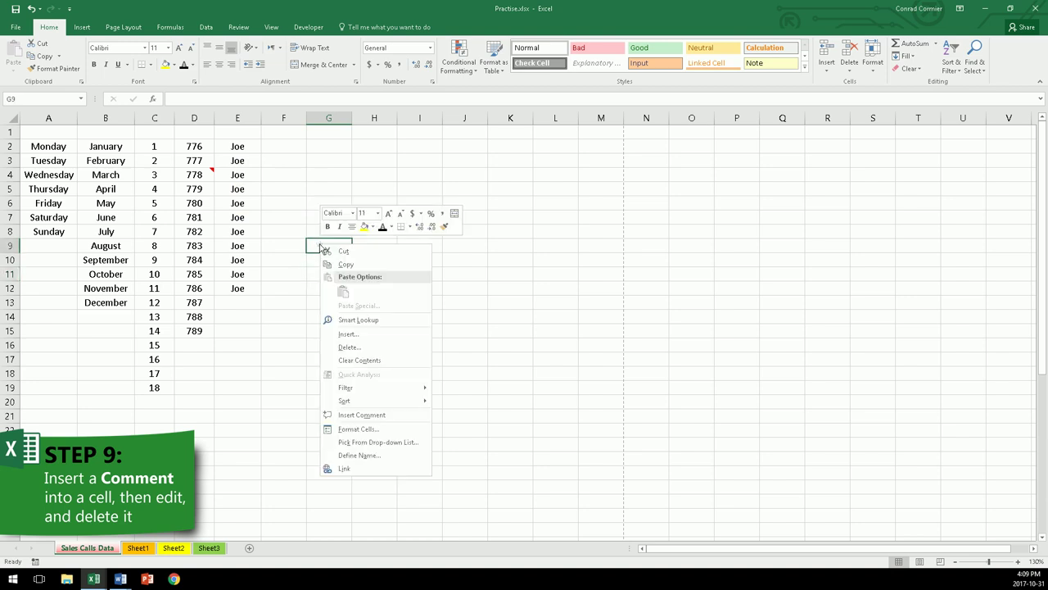
click(353, 414)
text(fsdfsdfsfs fsd g s gsdg dsf)
key(Return)
text(g)
drag(465, 289, 490, 375)
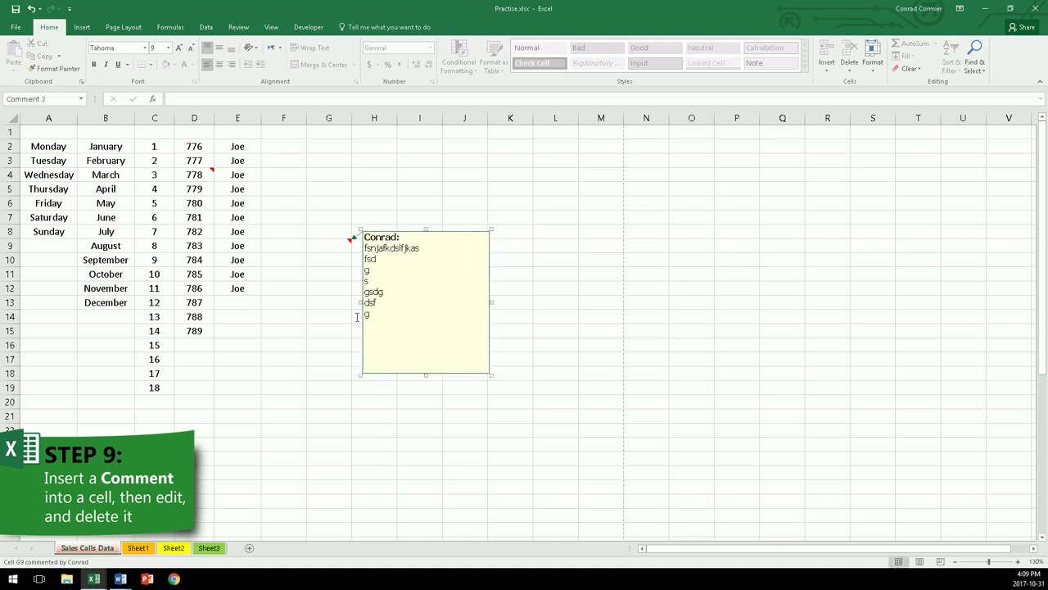
click(263, 342)
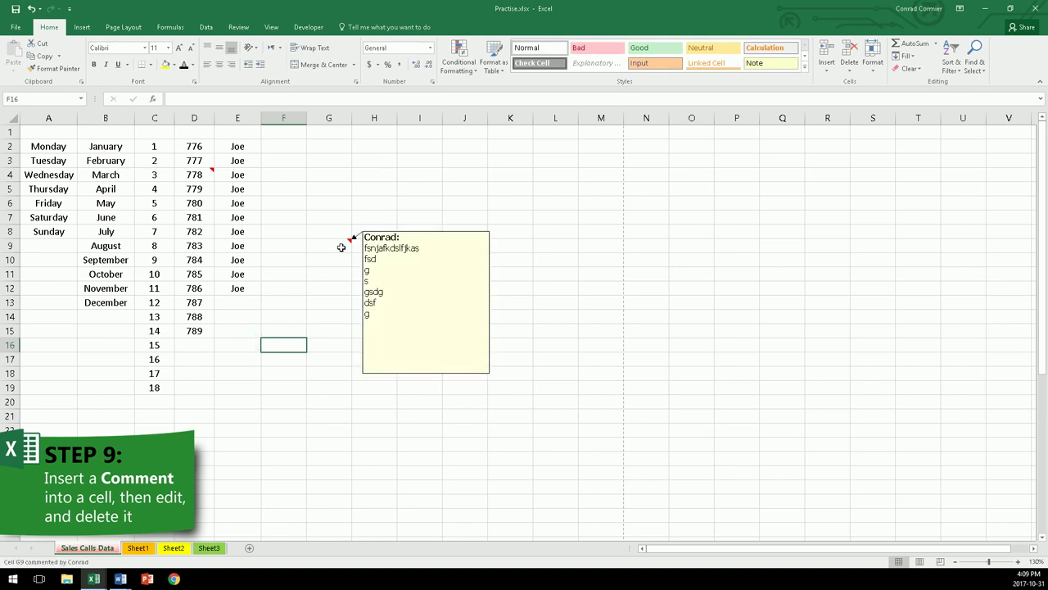
right_click(342, 247)
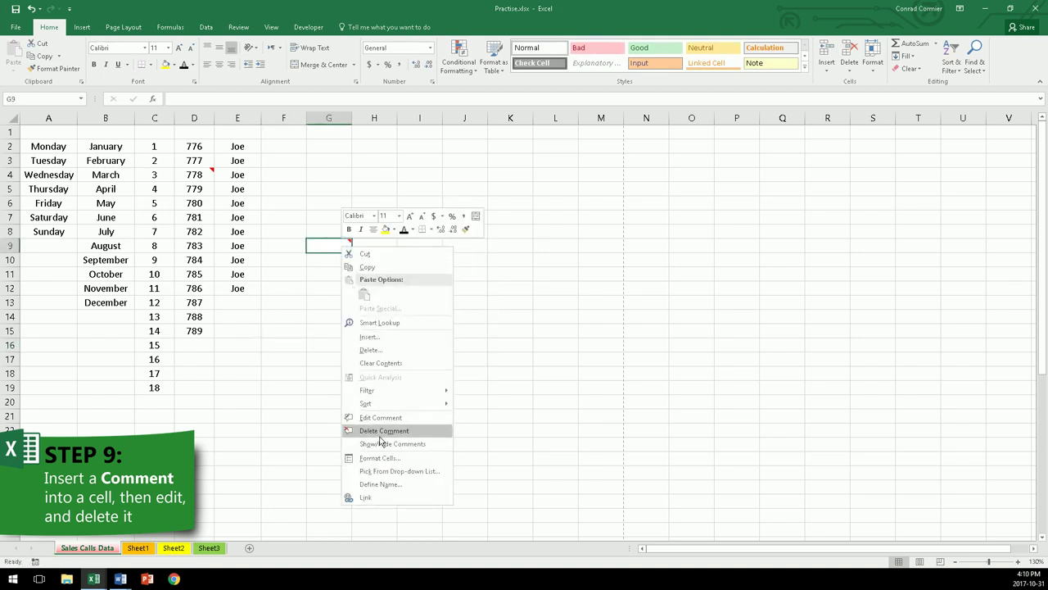
click(379, 431)
click(304, 416)
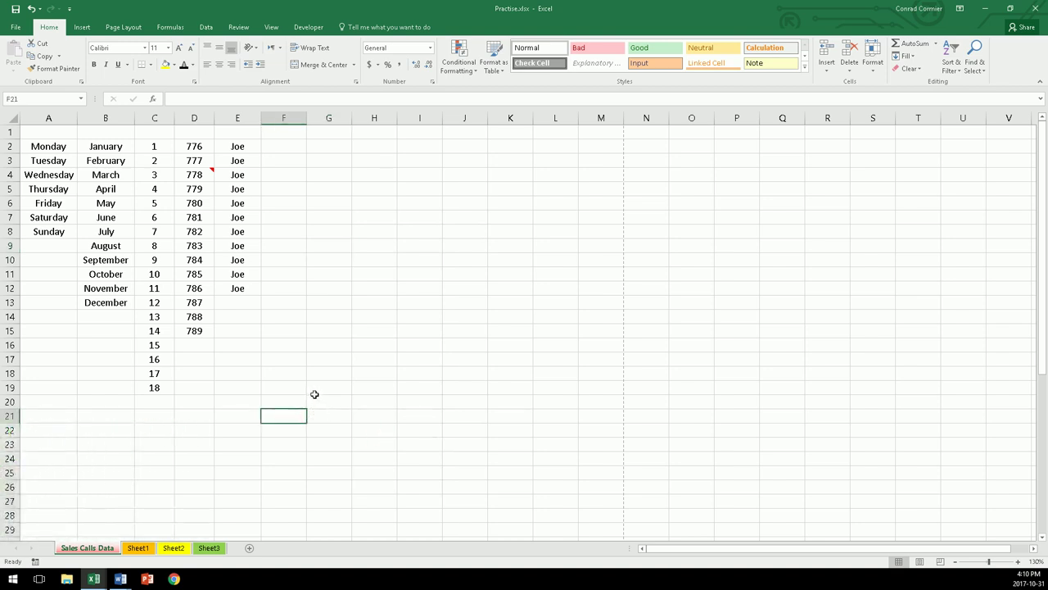
click(375, 260)
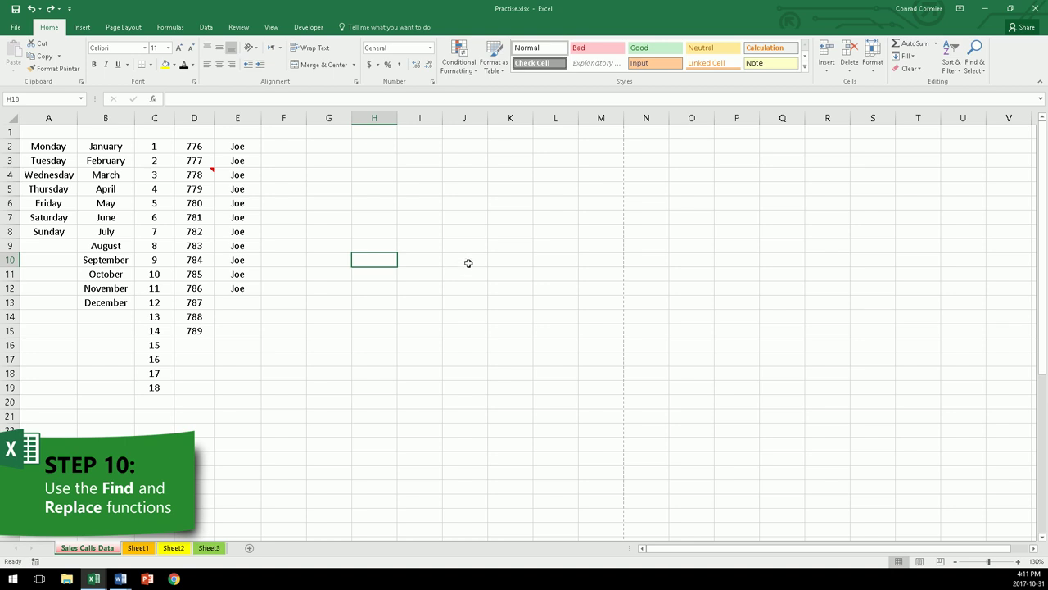
Re-enter Monday in cell A2.
click(55, 146)
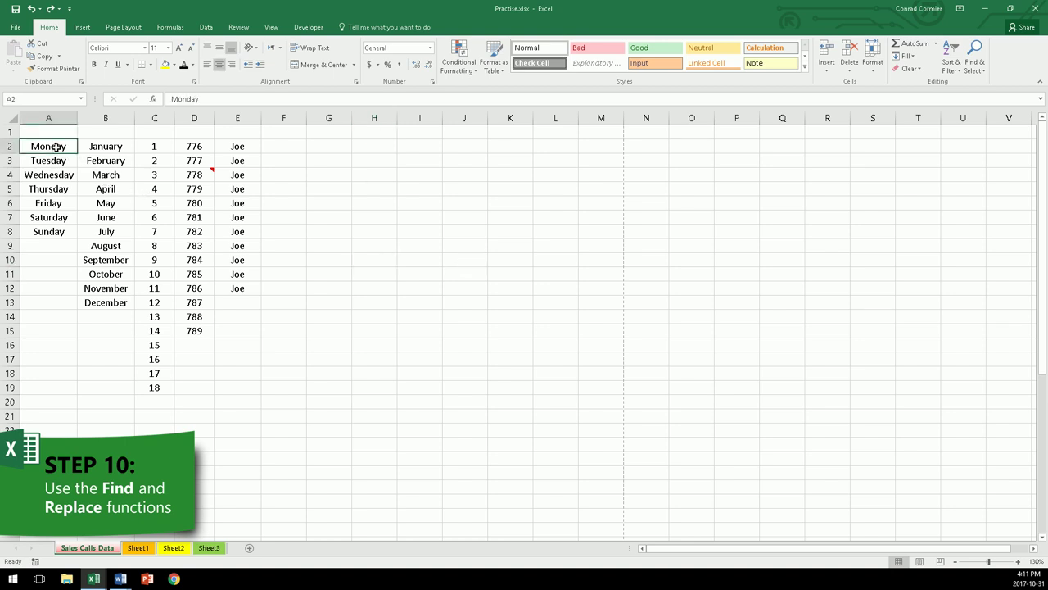
text(Mon)
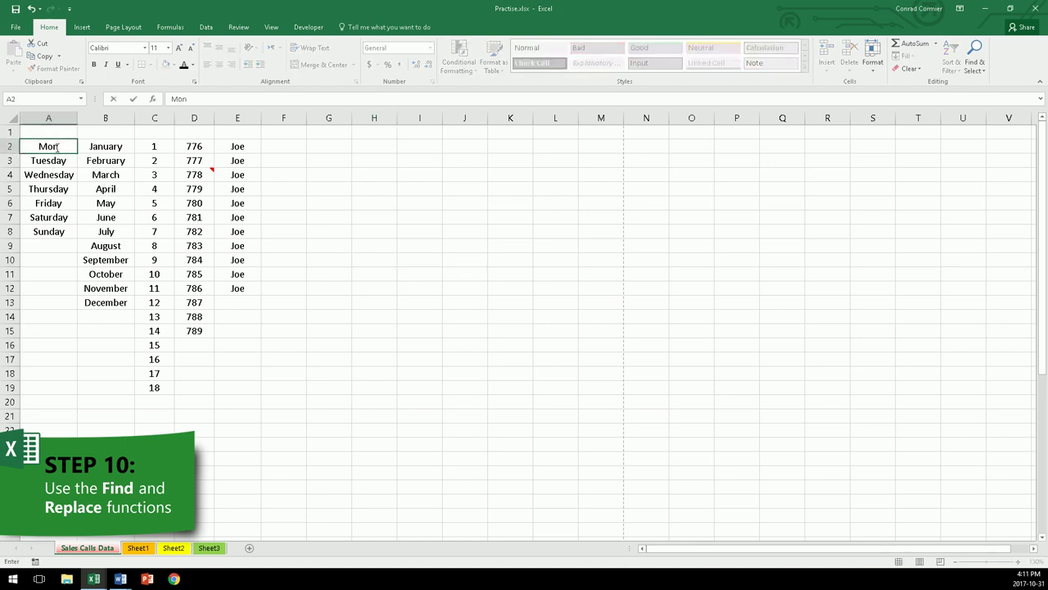
text(day)
click(320, 257)
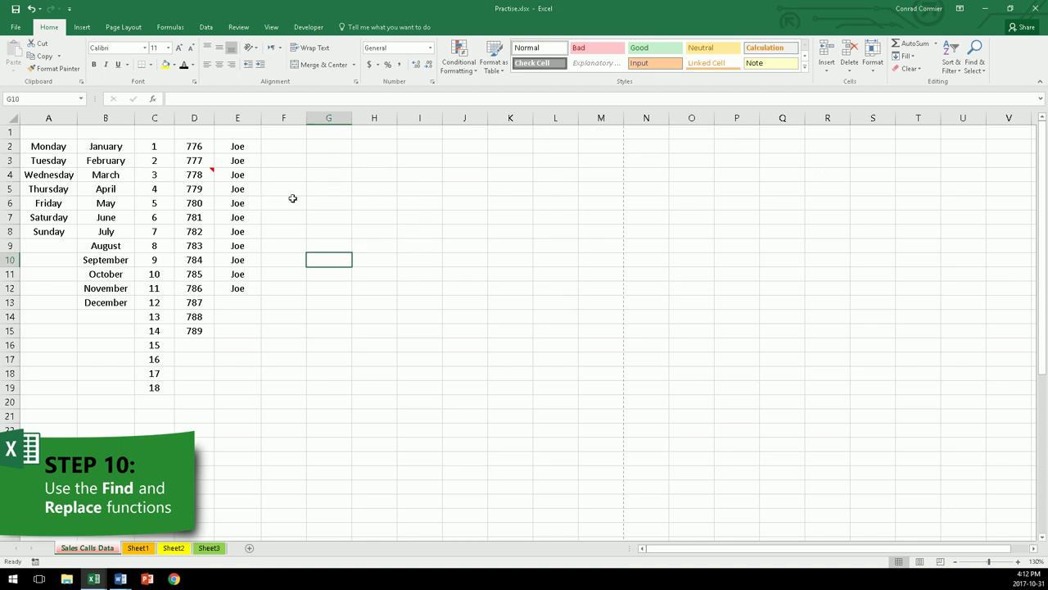
Copy Monday from A2 and paste it into I2, I8 and M8.
click(64, 146)
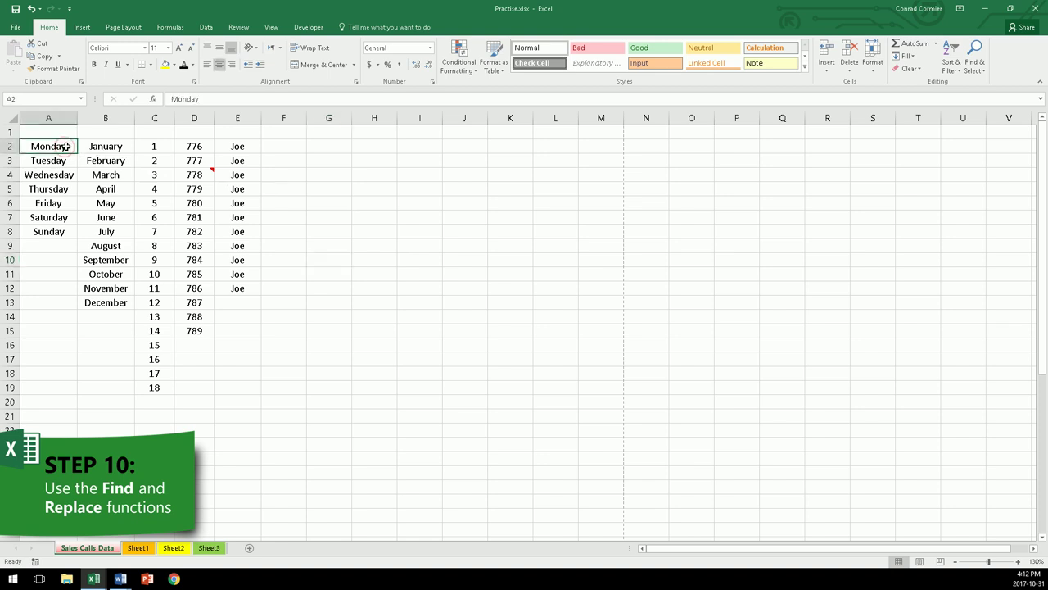
key(ctrl+c)
click(425, 147)
key(ctrl+v)
key(Down)
key(Down)
key(Down)
key(Down)
key(Down)
key(Down)
key(ctrl+v)
key(Right)
key(Right)
key(Right)
key(Right)
key(ctrl+v)
key(Down)
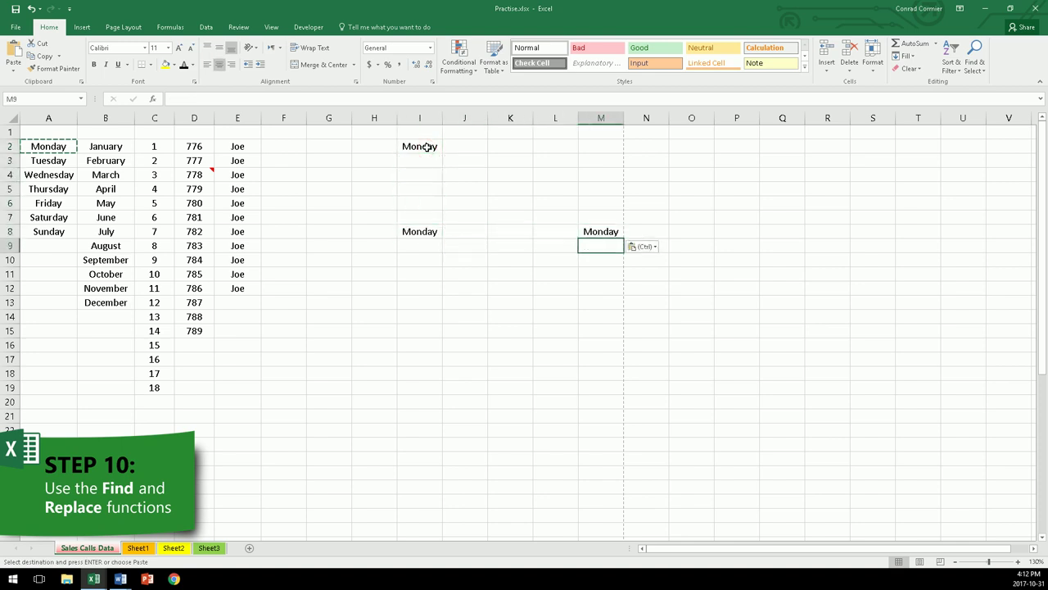
Paste further copies of Monday into J14, G18, F22 and H26.
key(Down)
key(Down)
key(Left)
key(Left)
key(Left)
key(Down)
key(Down)
key(Down)
key(ctrl+v)
key(Down)
key(Left)
key(Left)
key(Left)
key(Down)
key(Down)
key(Down)
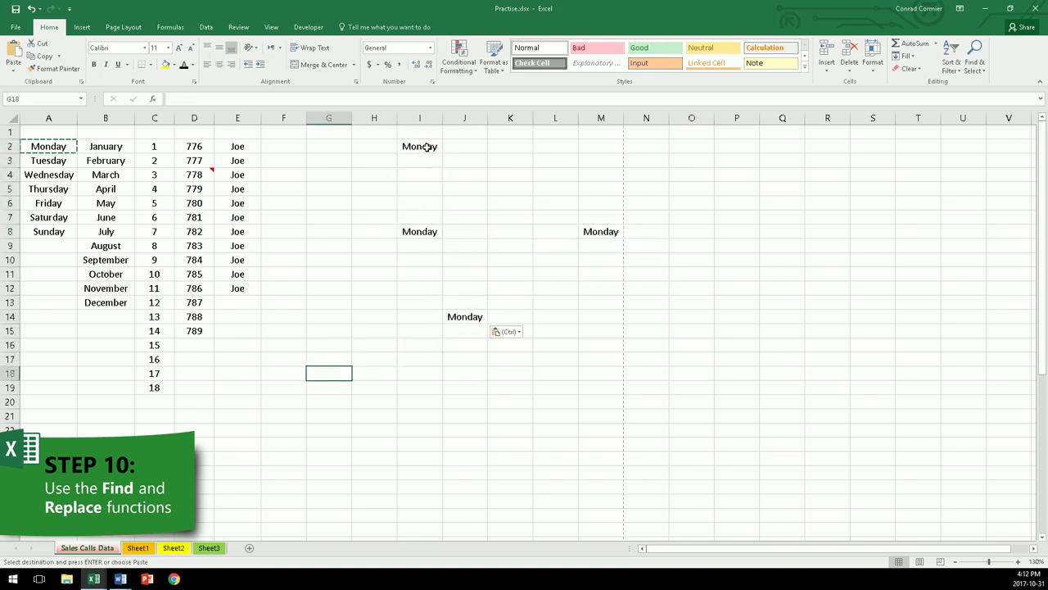
key(ctrl+v)
key(Down)
key(Down)
key(Left)
key(Down)
key(Down)
key(ctrl+v)
key(Down)
key(Down)
key(Right)
key(Right)
key(Down)
key(Down)
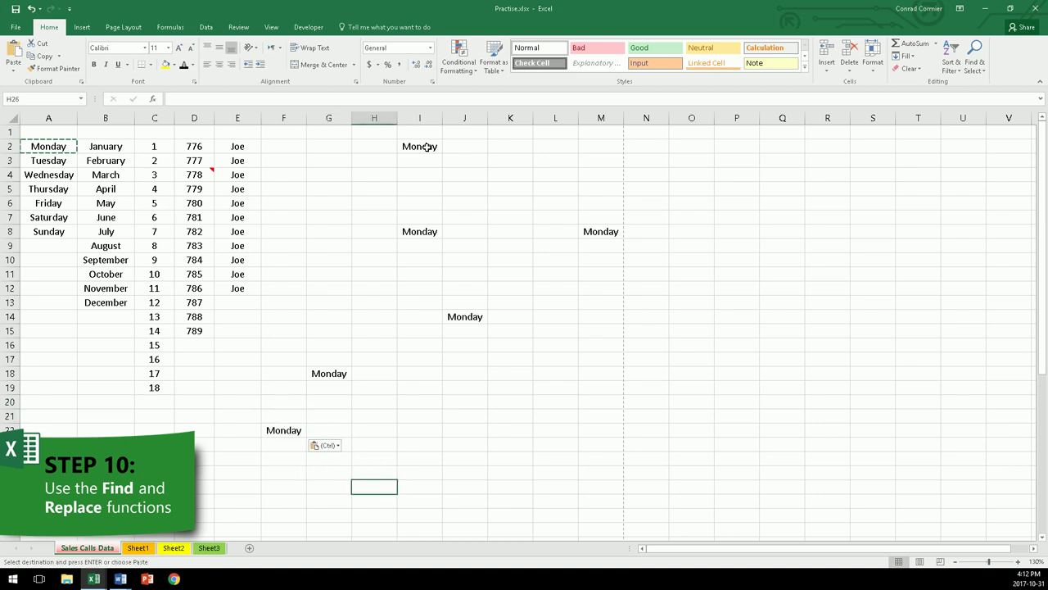
key(ctrl+v)
click(376, 274)
Replace every Monday on the sheet with Mon using Find and Replace's Replace All.
click(279, 147)
key(BackSpace)
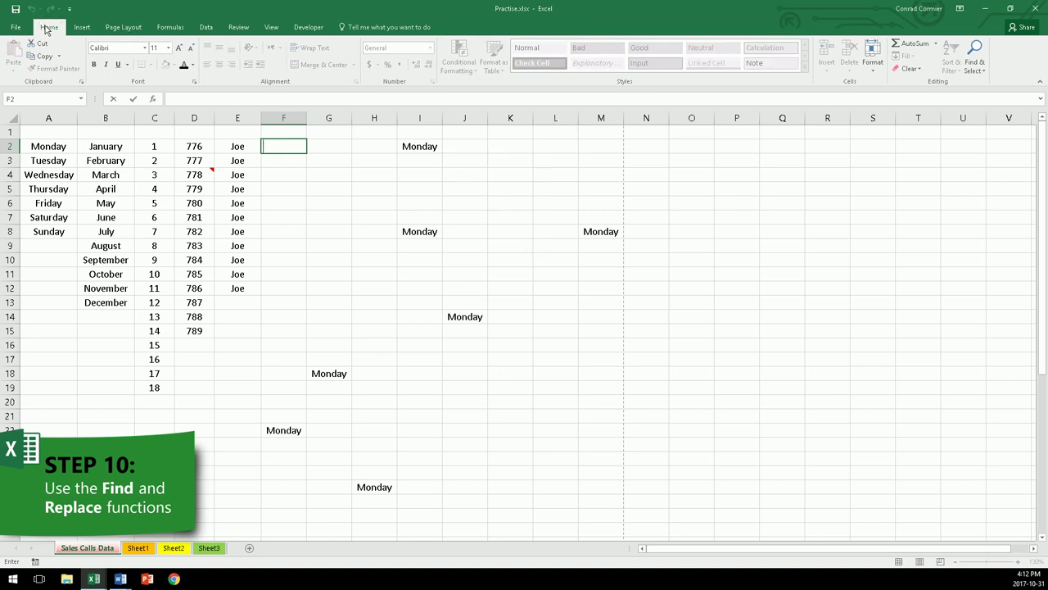
click(985, 74)
click(977, 84)
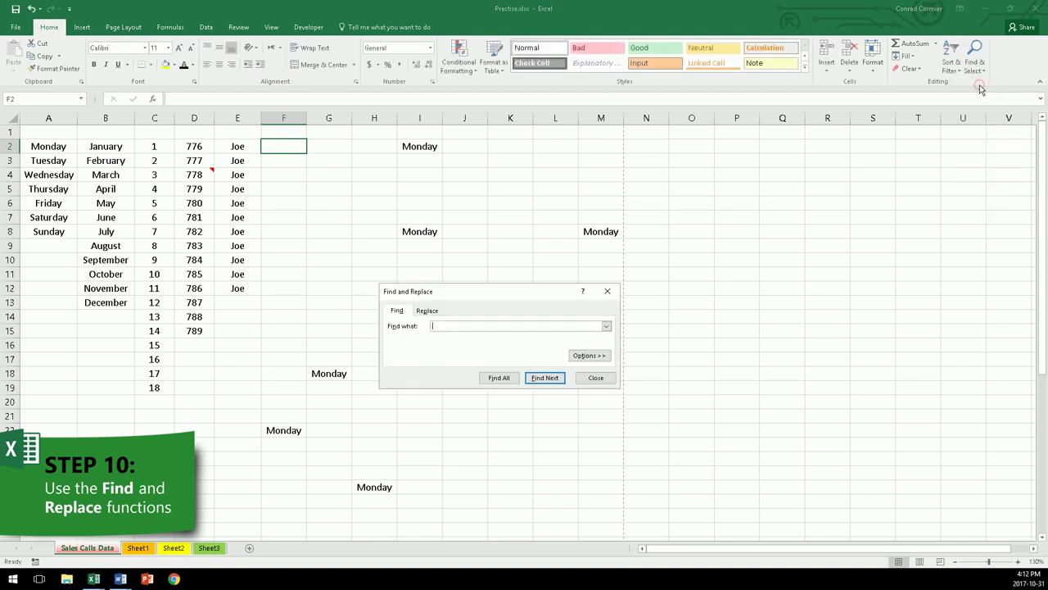
drag(466, 292, 414, 206)
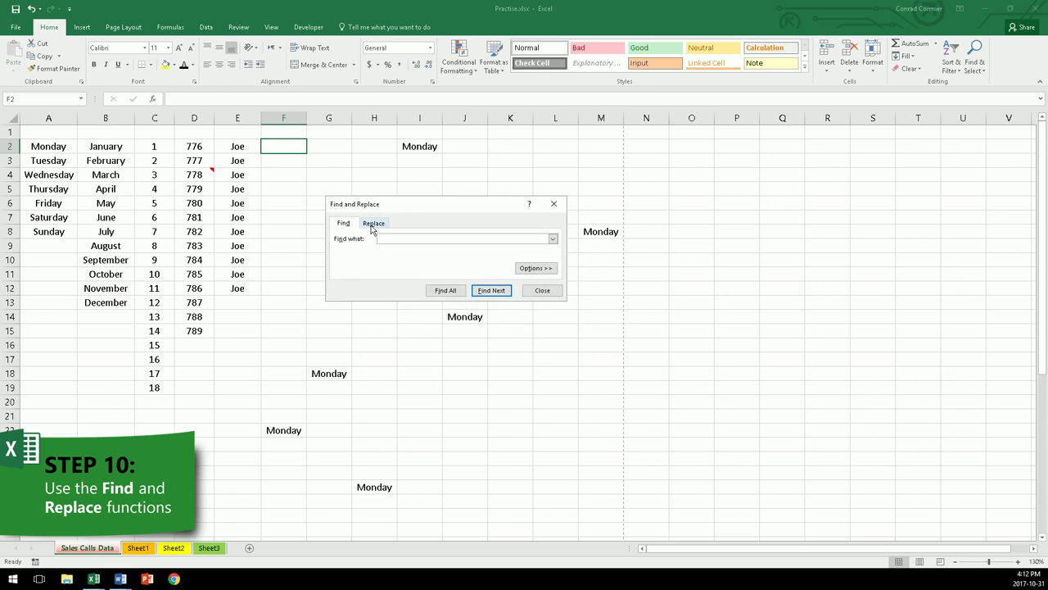
click(375, 226)
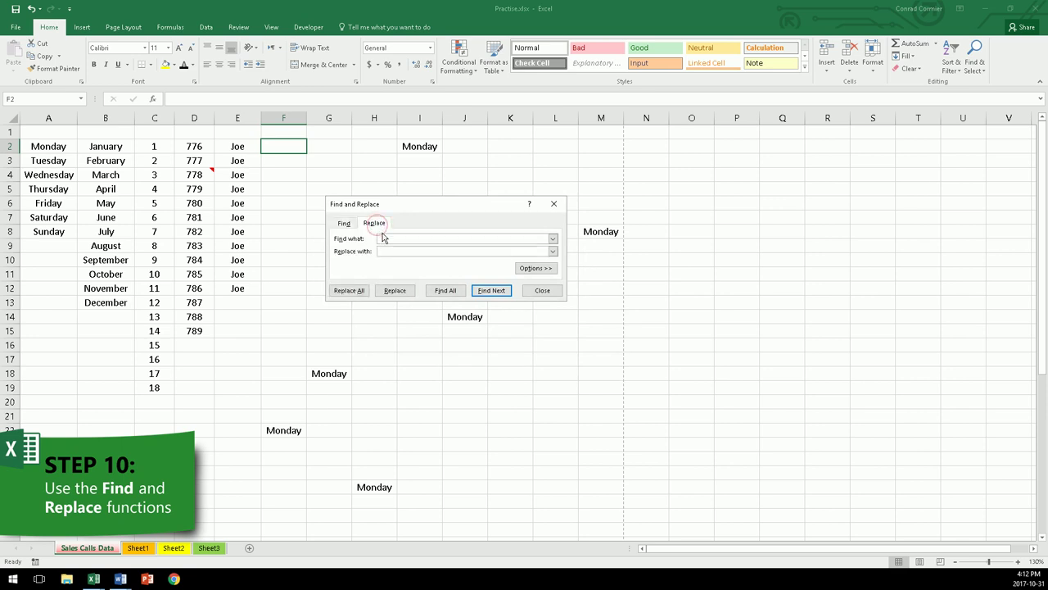
text(Mon)
click(350, 291)
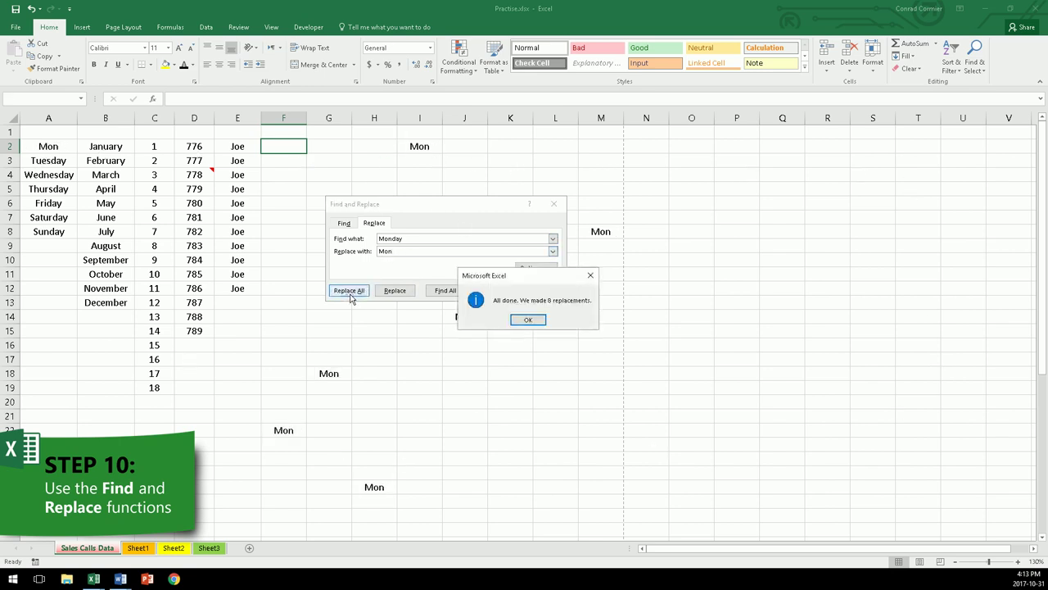
click(527, 320)
click(542, 291)
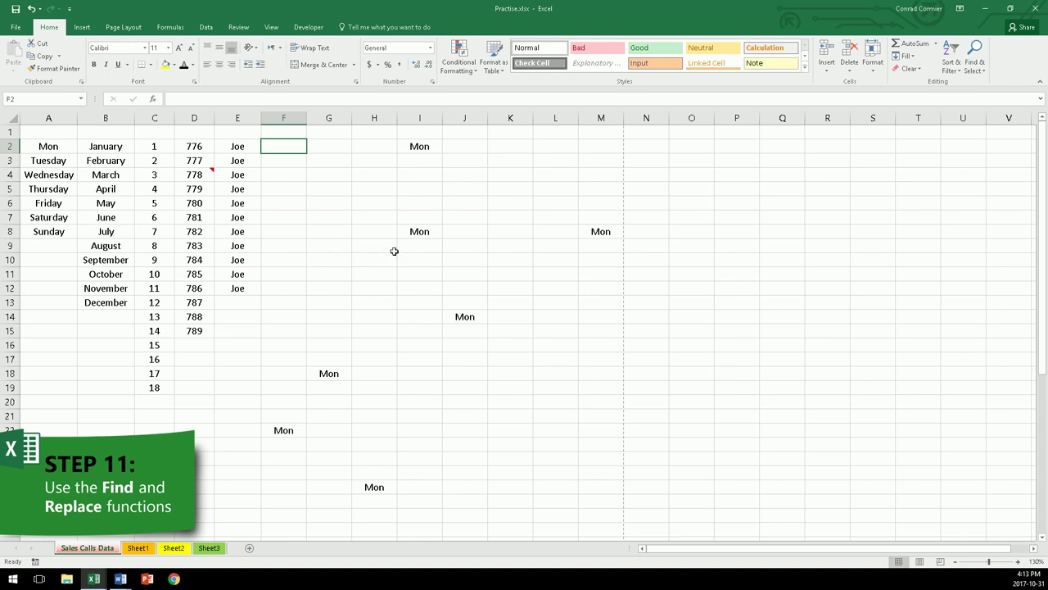
click(421, 148)
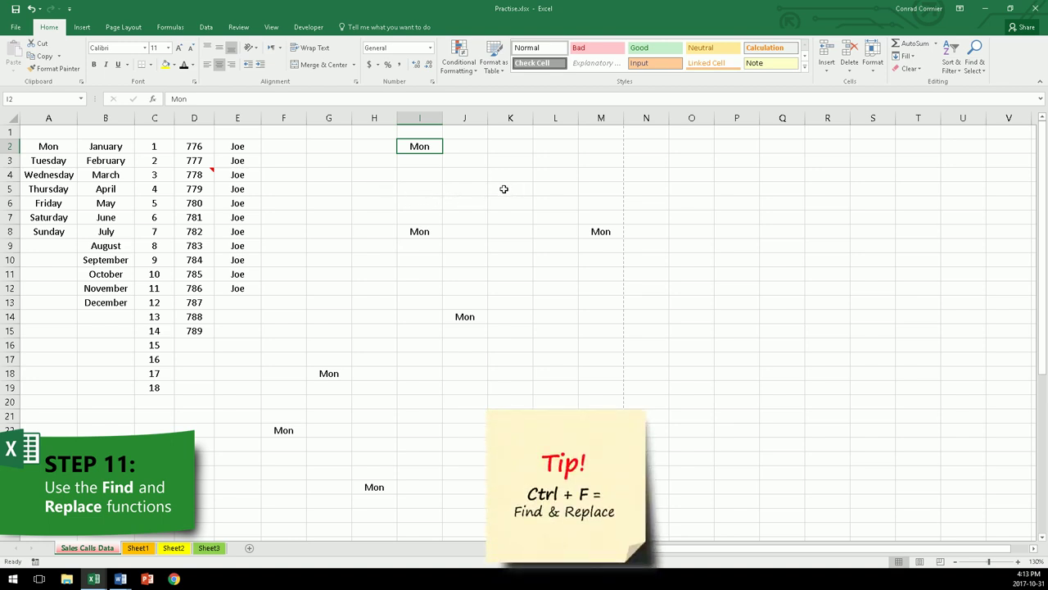
Reopen Find and Replace on the Replace tab with Mon as both search and replacement text.
key(ctrl+f)
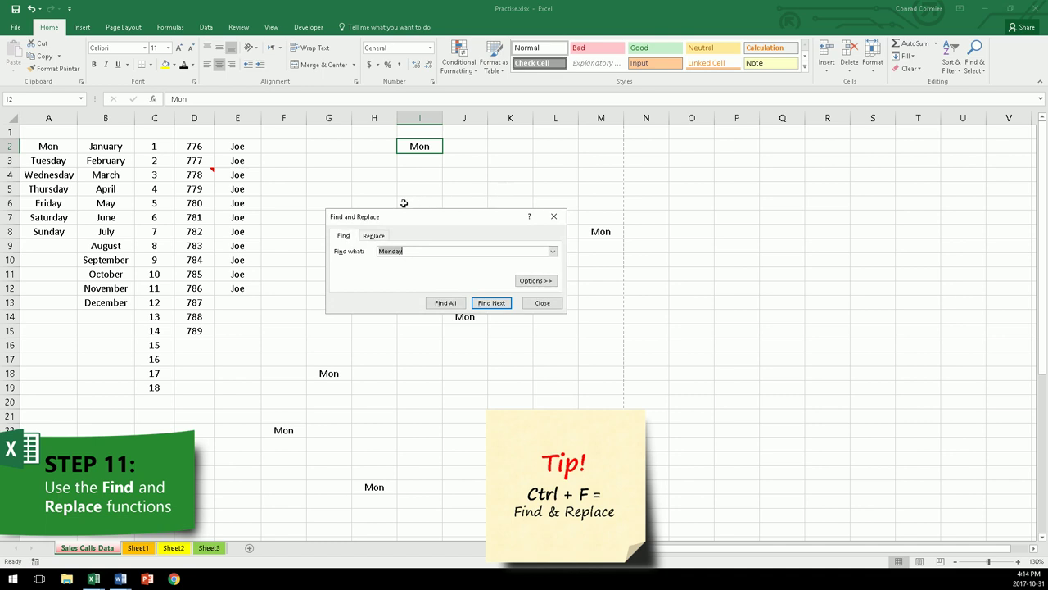
click(373, 236)
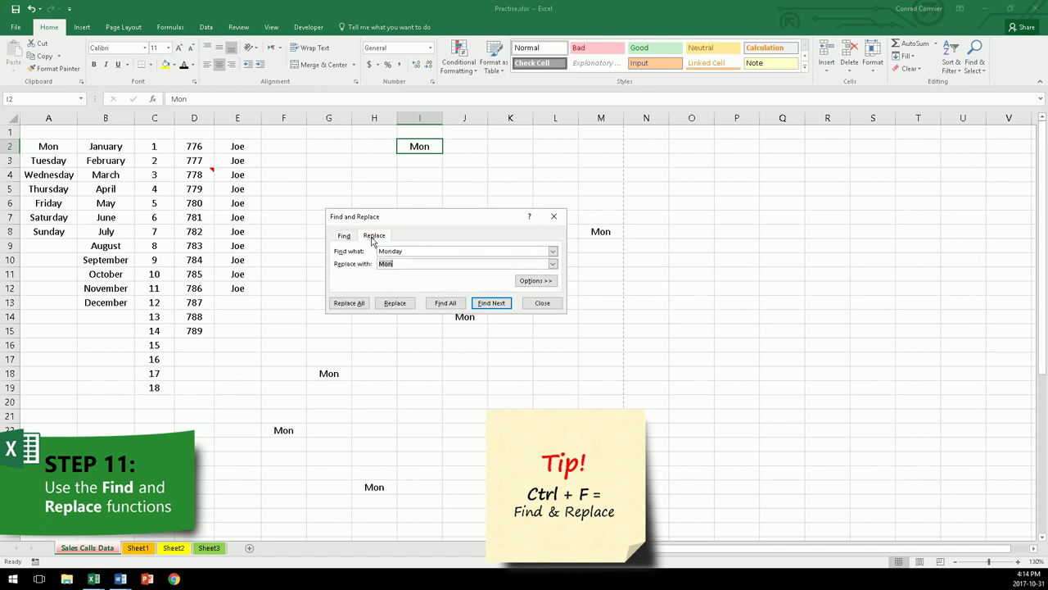
double_click(405, 251)
text(M)
Give the Mon replacement a yellow cell fill and 14-point font in Replace with Format.
click(548, 281)
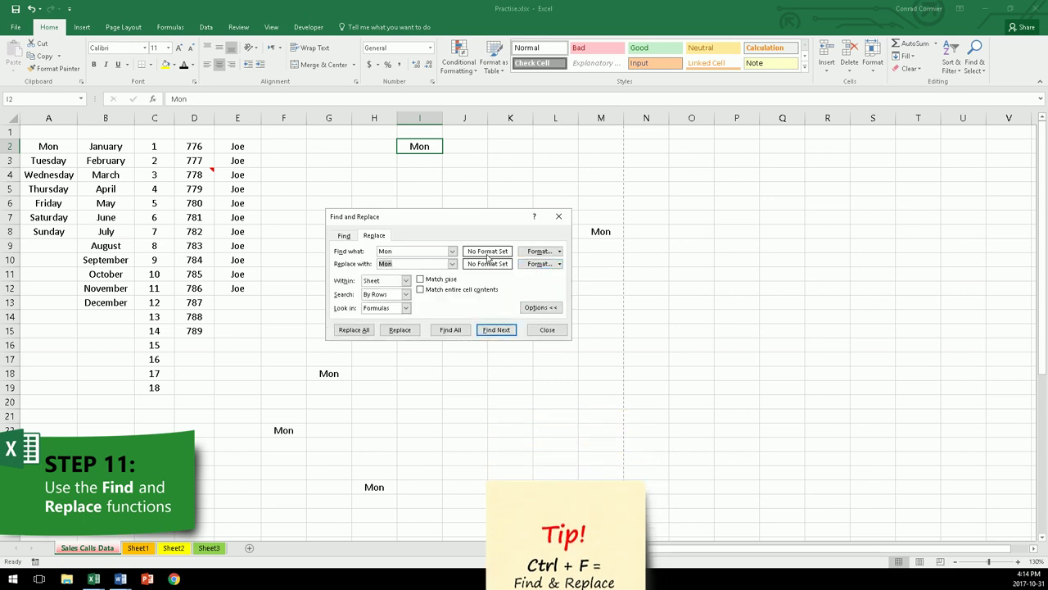
click(398, 250)
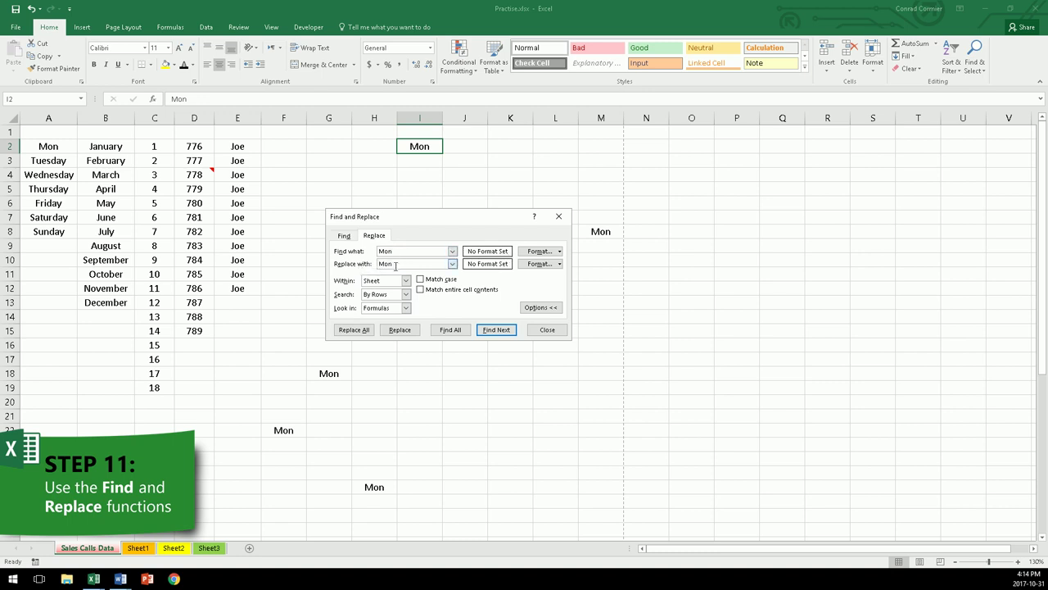
click(560, 264)
click(548, 277)
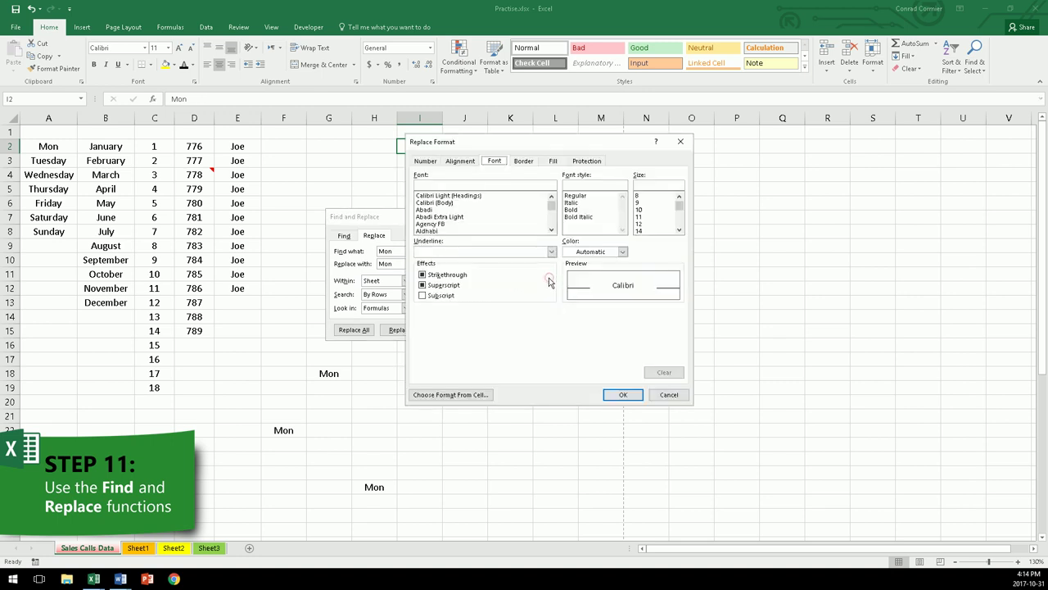
click(553, 161)
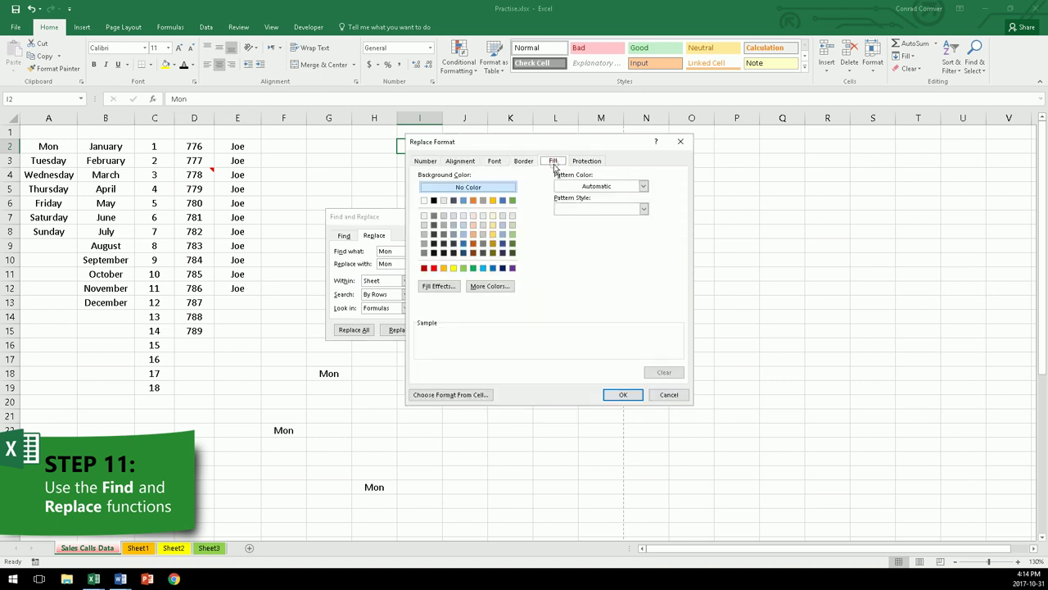
click(454, 268)
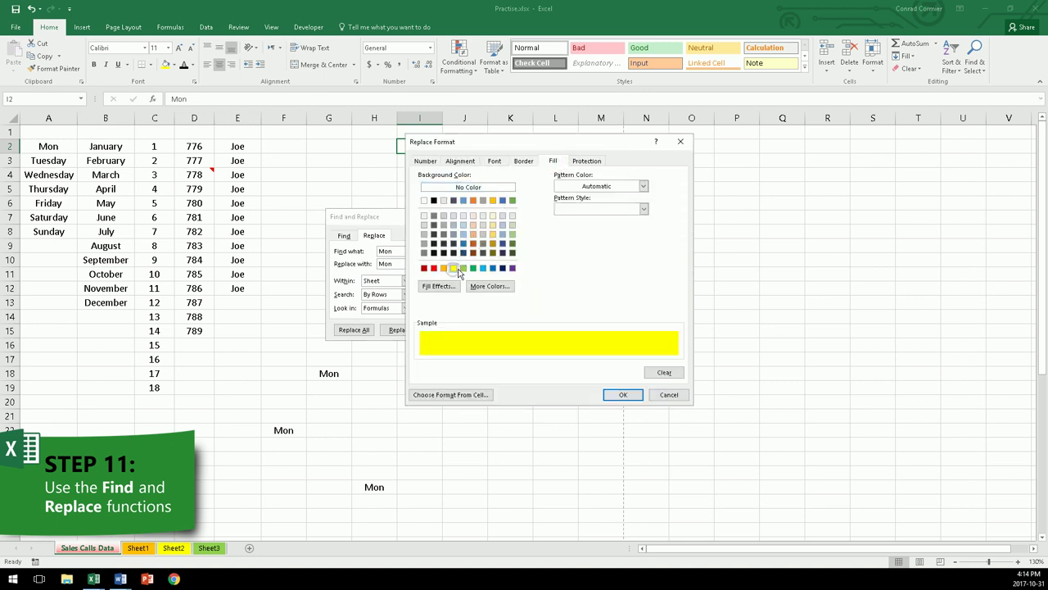
click(495, 162)
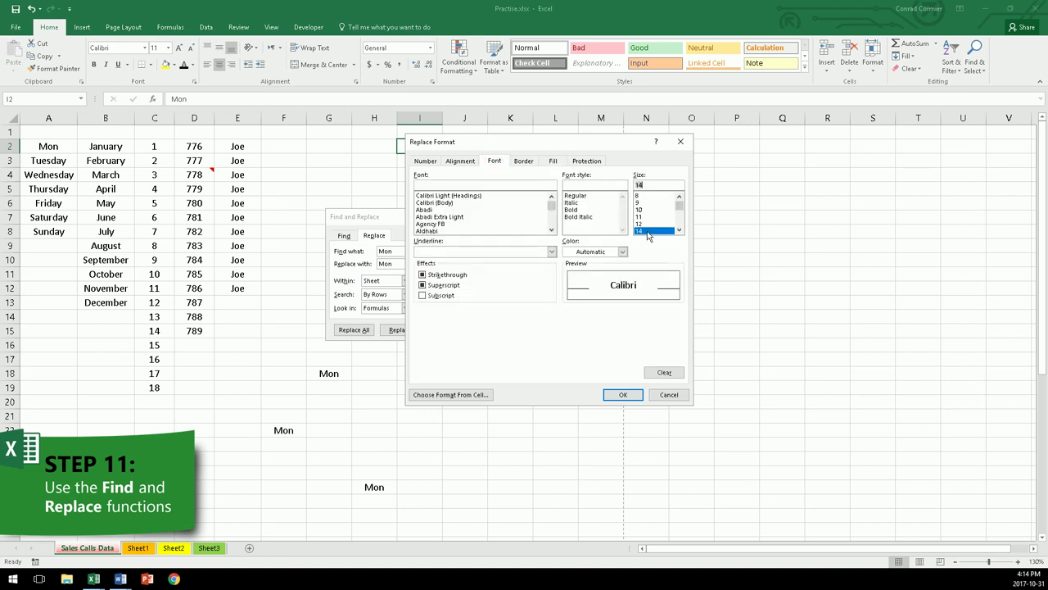
click(623, 394)
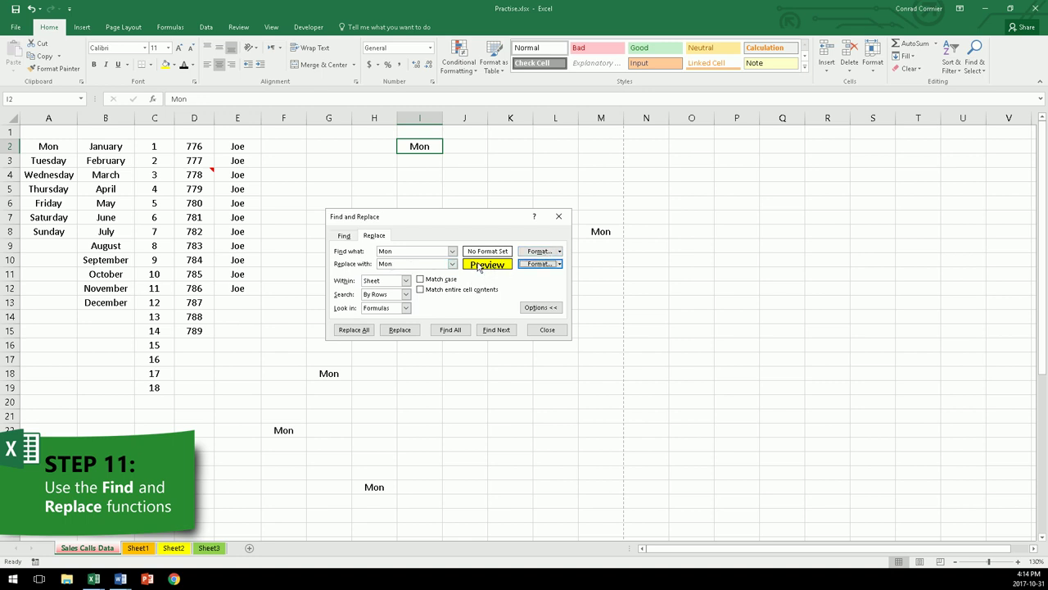
Replace All to apply the yellow format to the eight Mon cells, then close Find and Replace.
click(355, 330)
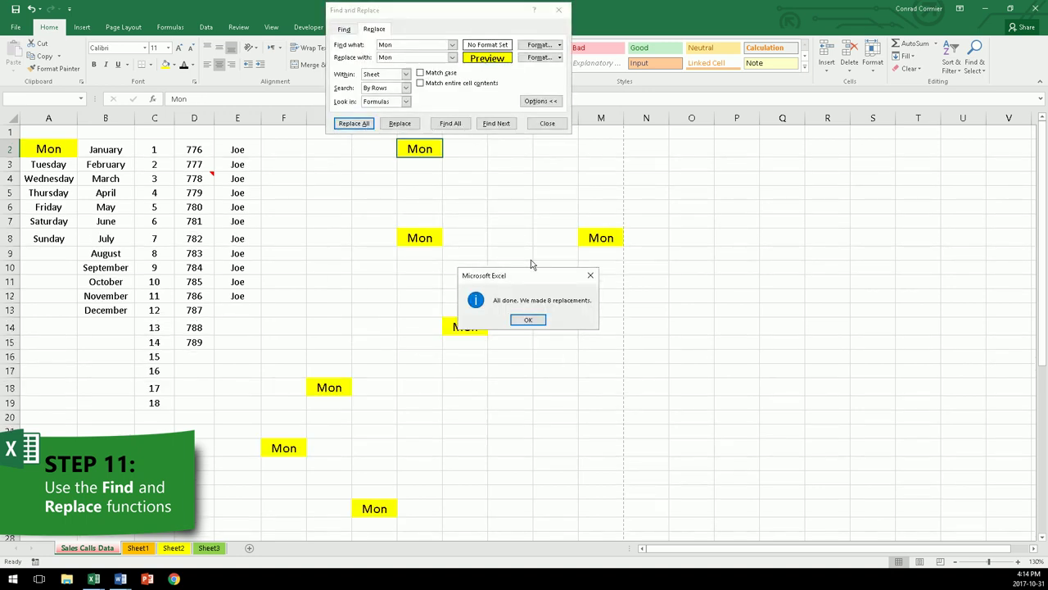
click(529, 320)
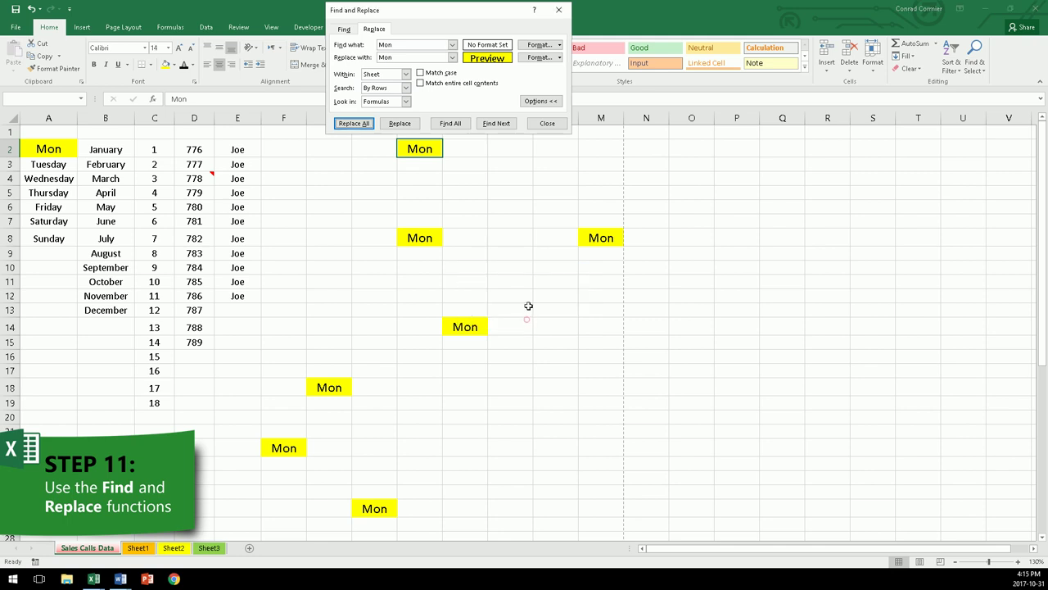
click(546, 123)
click(345, 299)
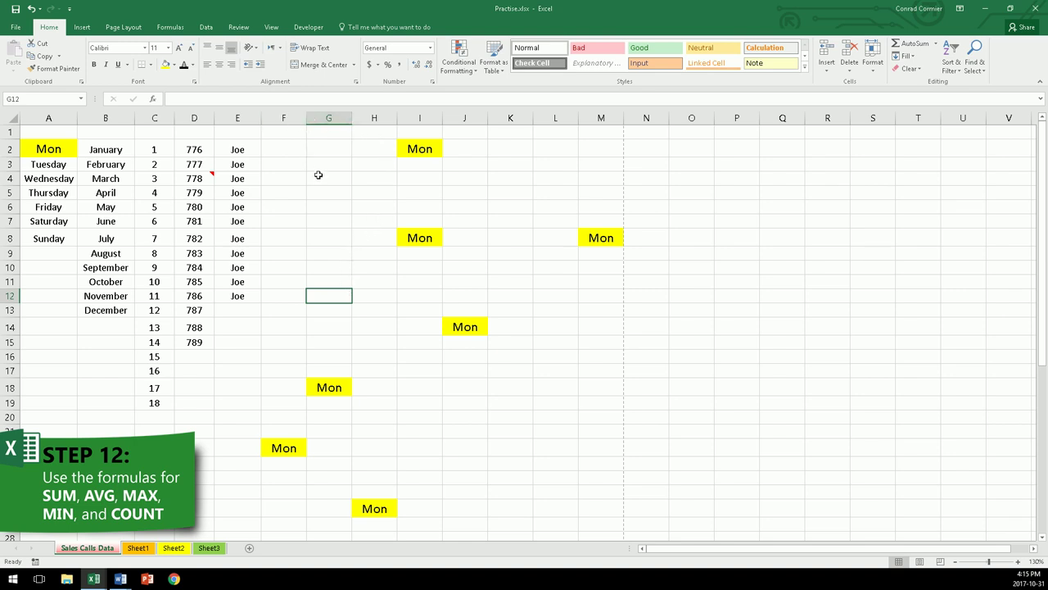
Undo the yellow formatting and delete columns F to M.
key(ctrl+z)
key(ctrl+z)
key(ctrl+z)
key(ctrl+z)
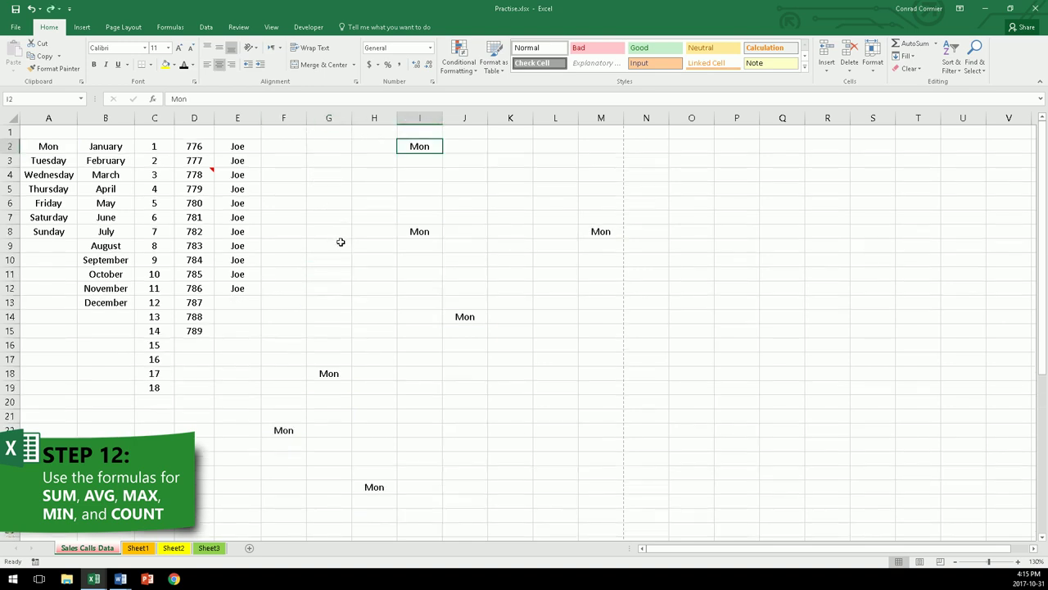
drag(286, 120, 600, 120)
right_click(601, 119)
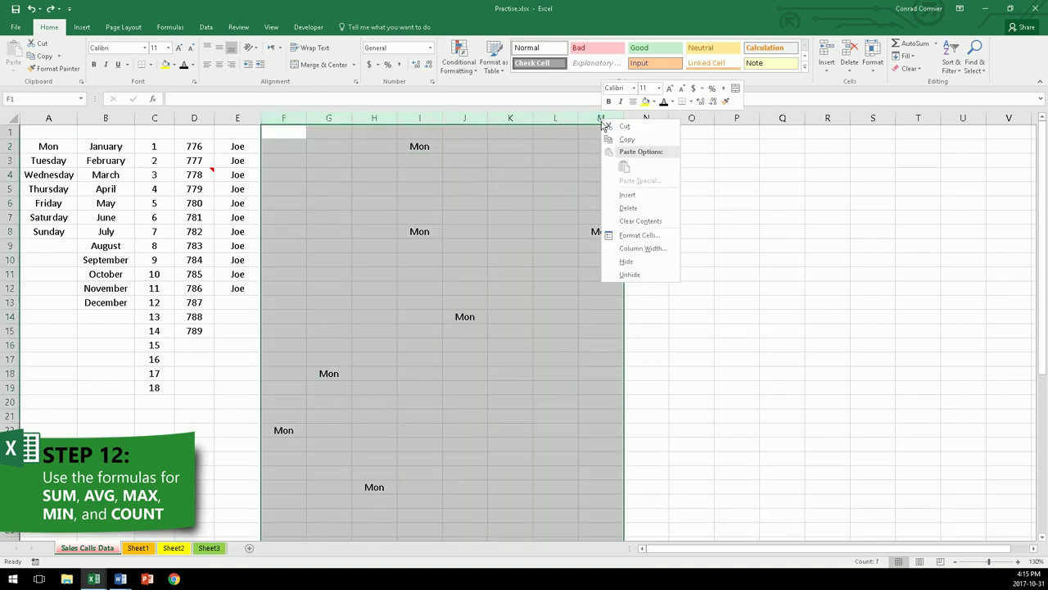
click(621, 210)
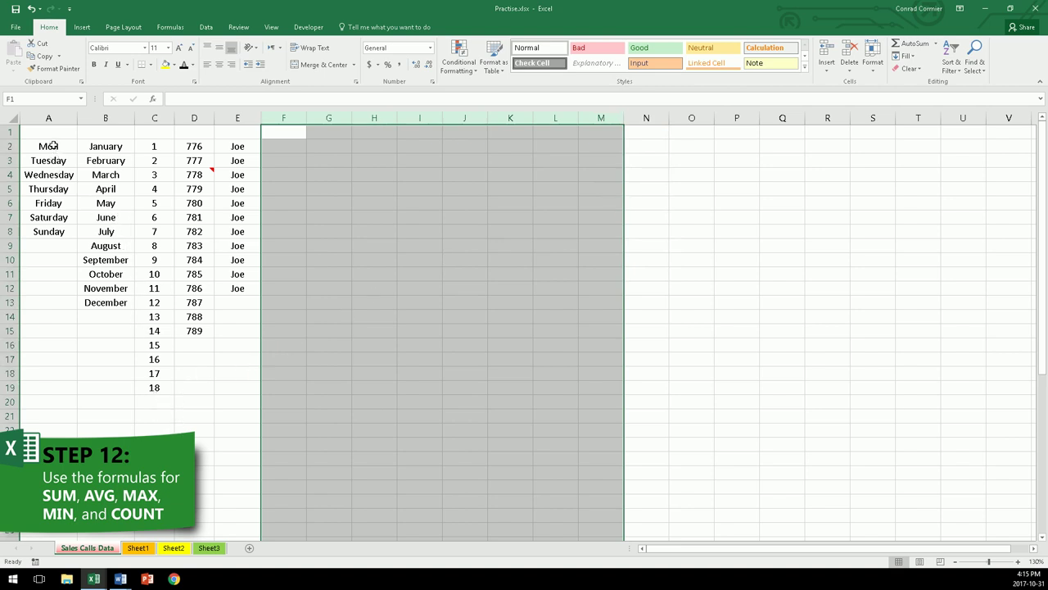
Clear the practice data in A2:F20 and delete the comment on D4.
drag(52, 145, 268, 398)
key(Delete)
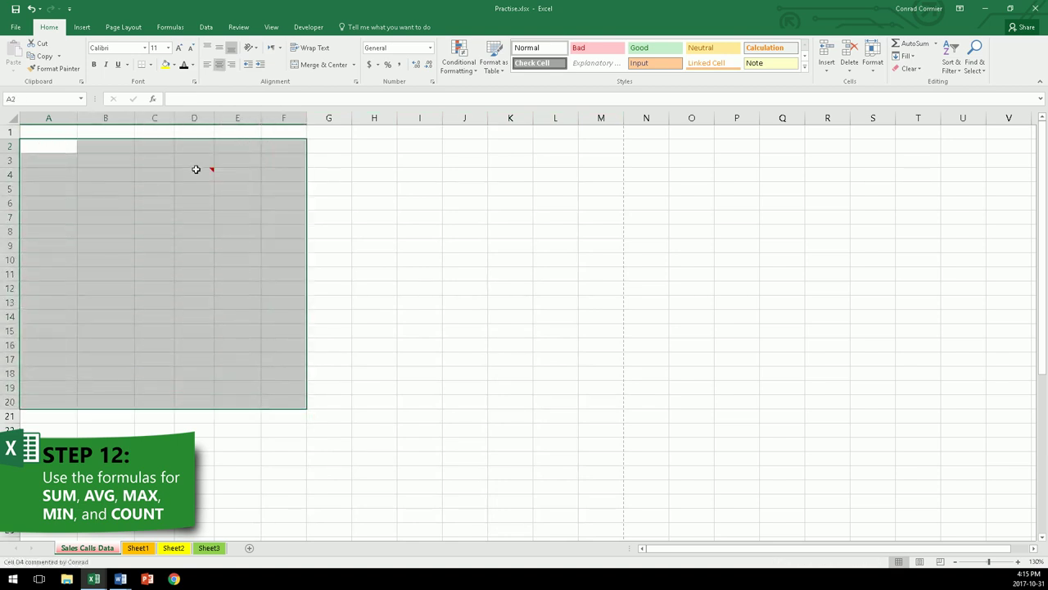
right_click(196, 170)
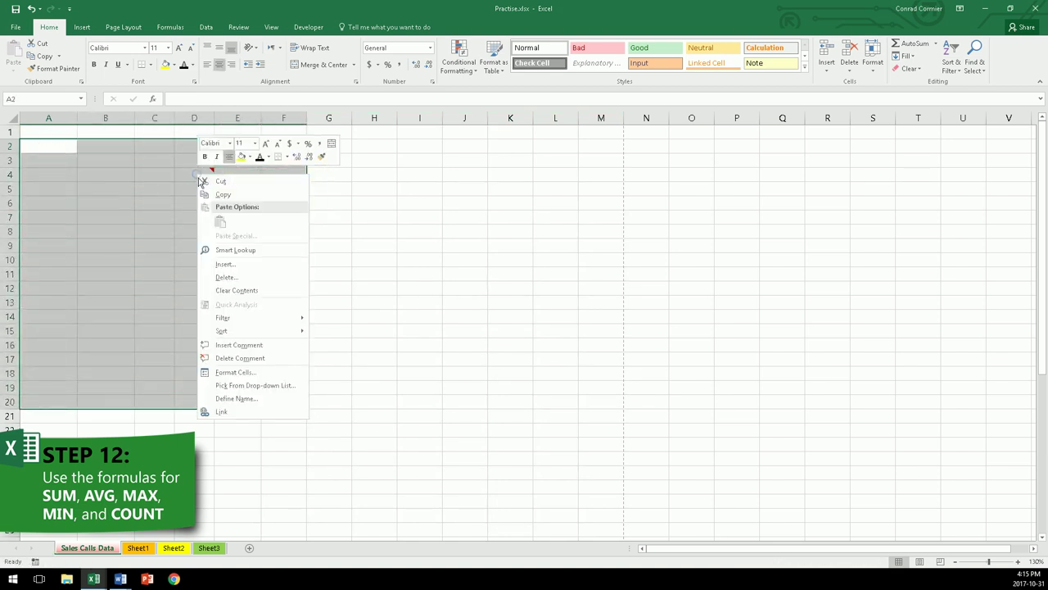
click(234, 359)
click(286, 213)
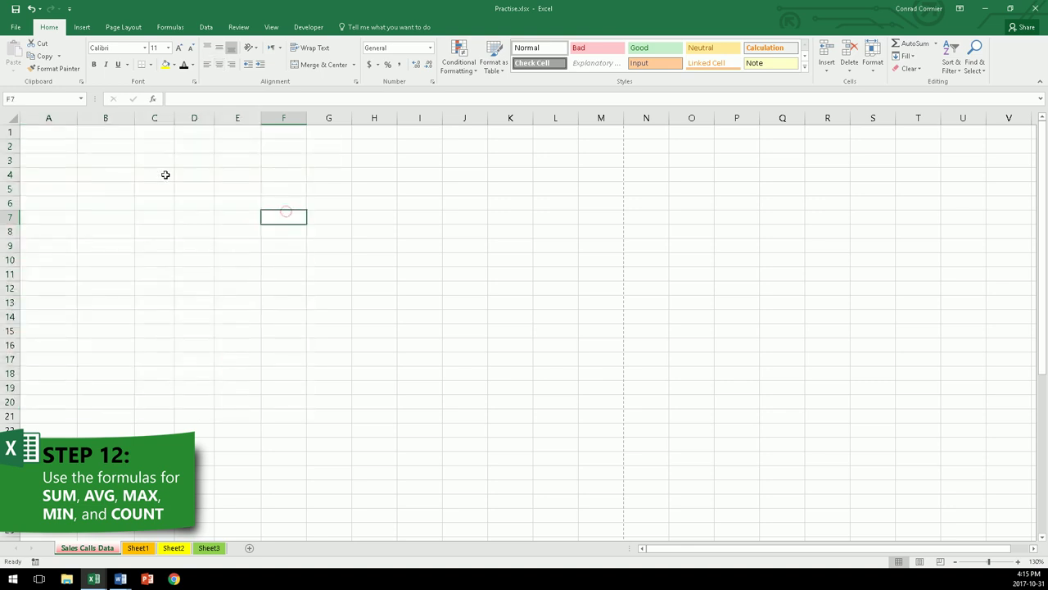
Enter salespeople Joe, Ann and Julie in A3:A5.
click(62, 161)
text(Joe)
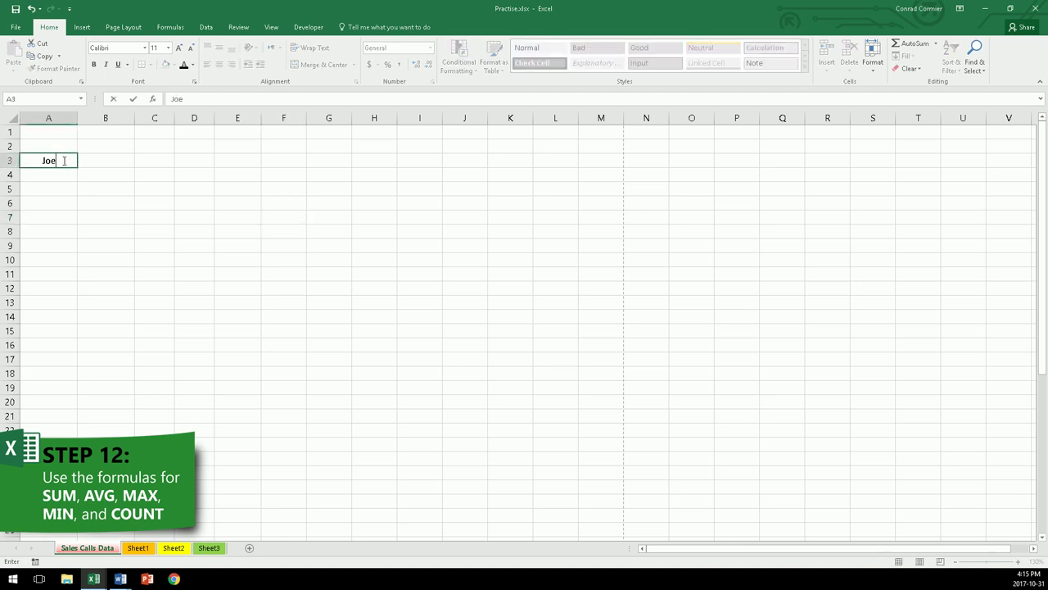
key(Return)
text(Ann)
key(Return)
text(Julie)
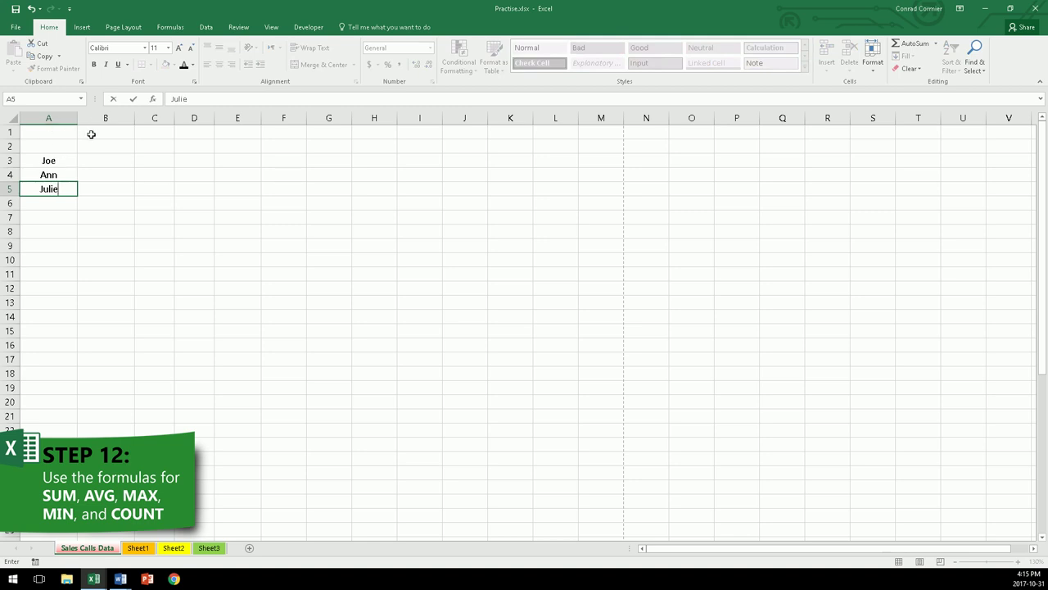
Type Monday in B2 and fill Tuesday through Friday across C2:F2.
click(97, 146)
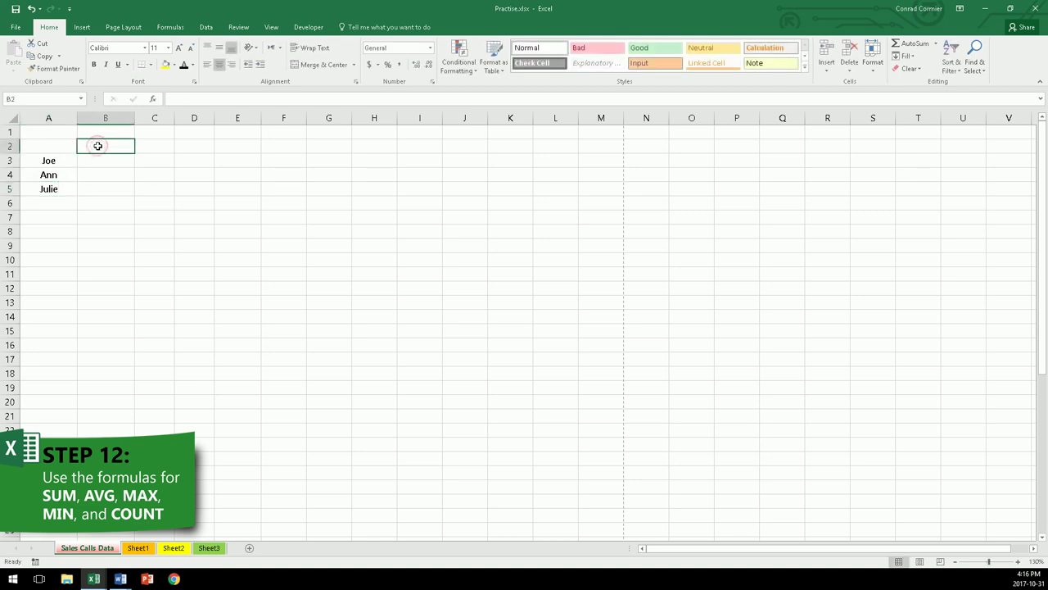
text(Monday)
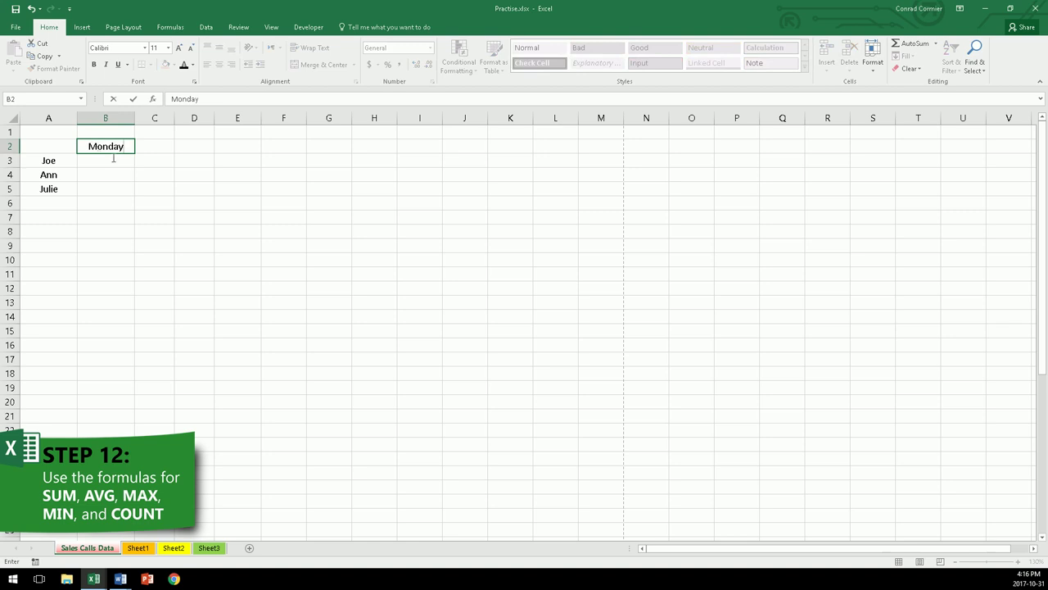
key(Return)
key(Up)
drag(135, 153, 291, 153)
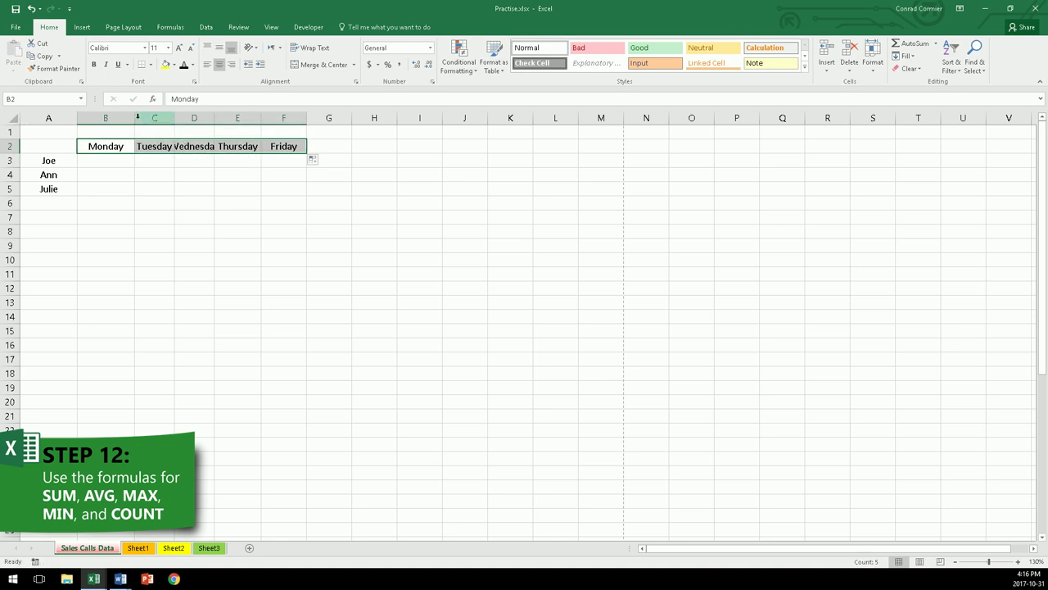
AutoFit and widen columns A to F, making column D wide enough for Wednesday.
drag(64, 118, 286, 119)
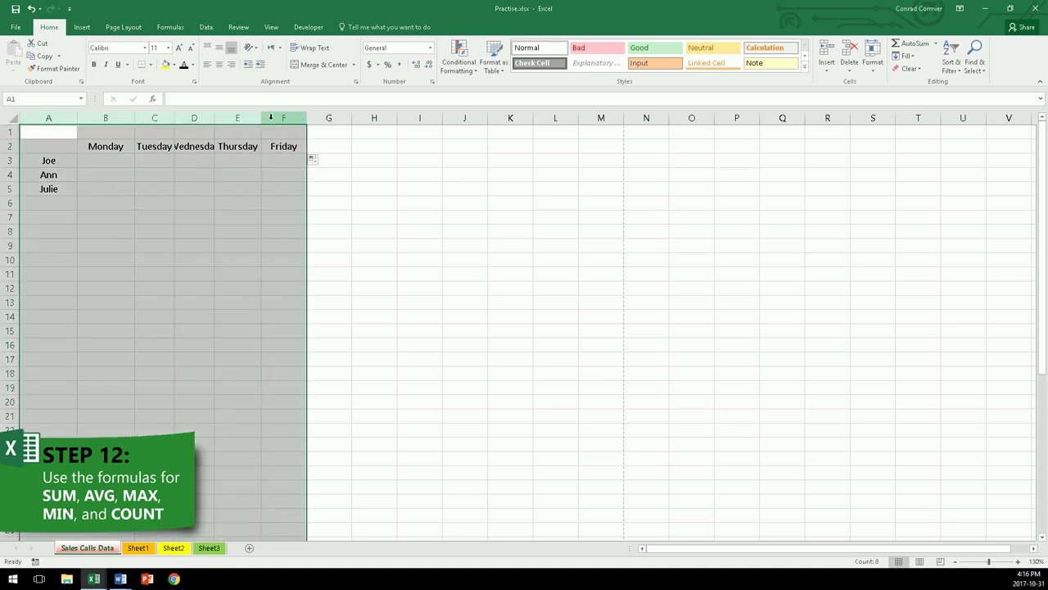
double_click(262, 118)
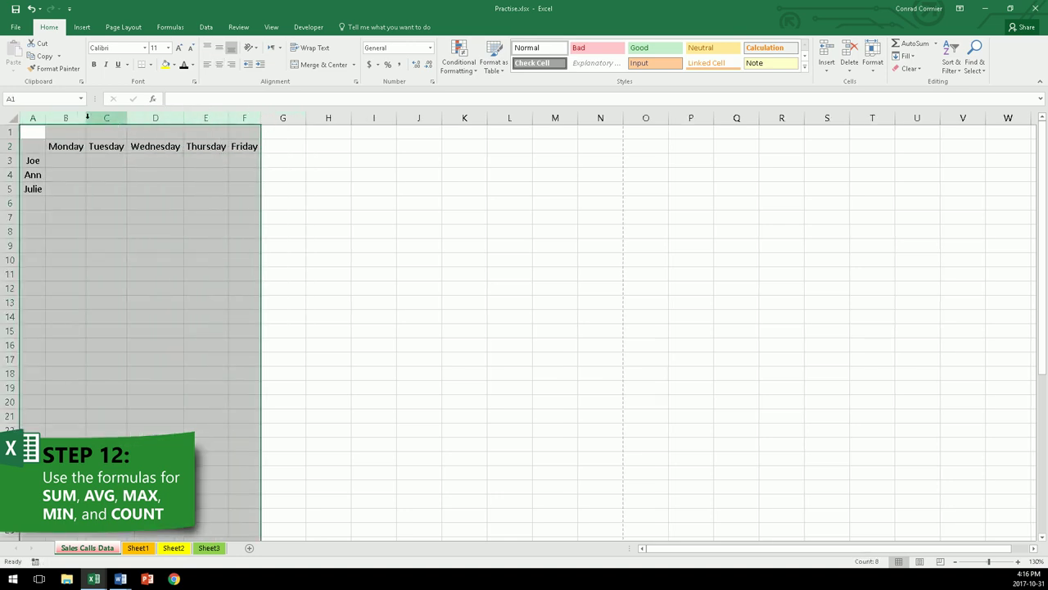
drag(84, 118, 95, 118)
click(385, 234)
drag(217, 118, 226, 122)
click(337, 215)
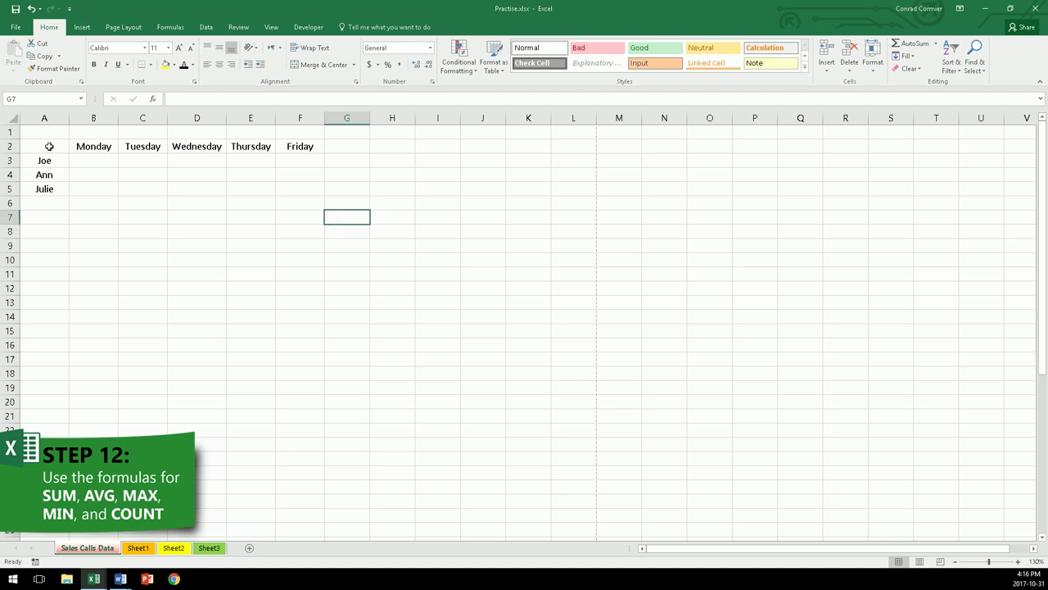
Insert a blank column A so the table starts in column B.
right_click(43, 118)
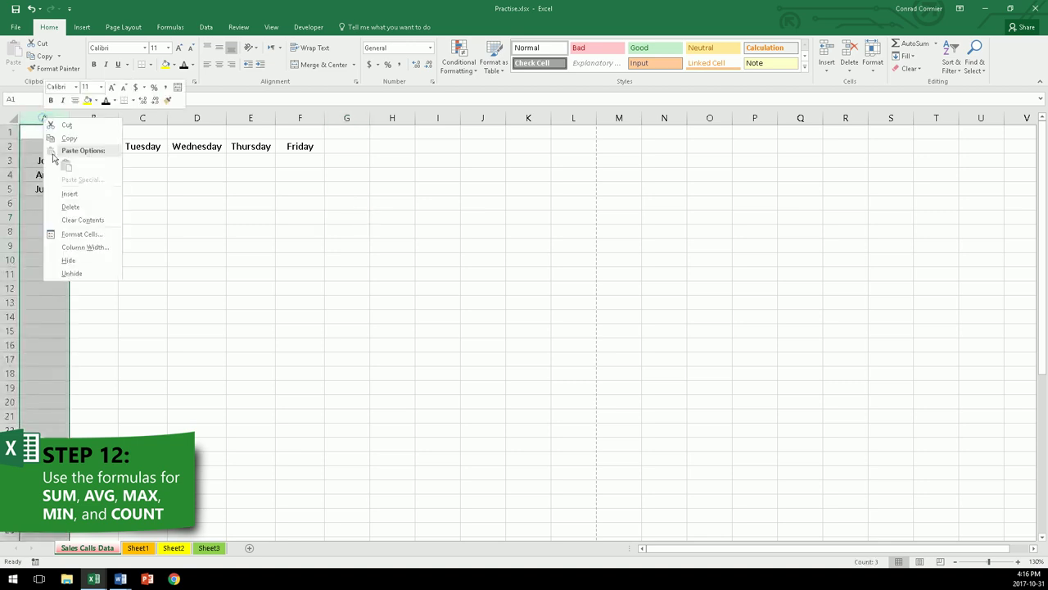
click(65, 194)
click(166, 231)
Apply All Borders to the table cells B2:G5.
drag(97, 146, 339, 186)
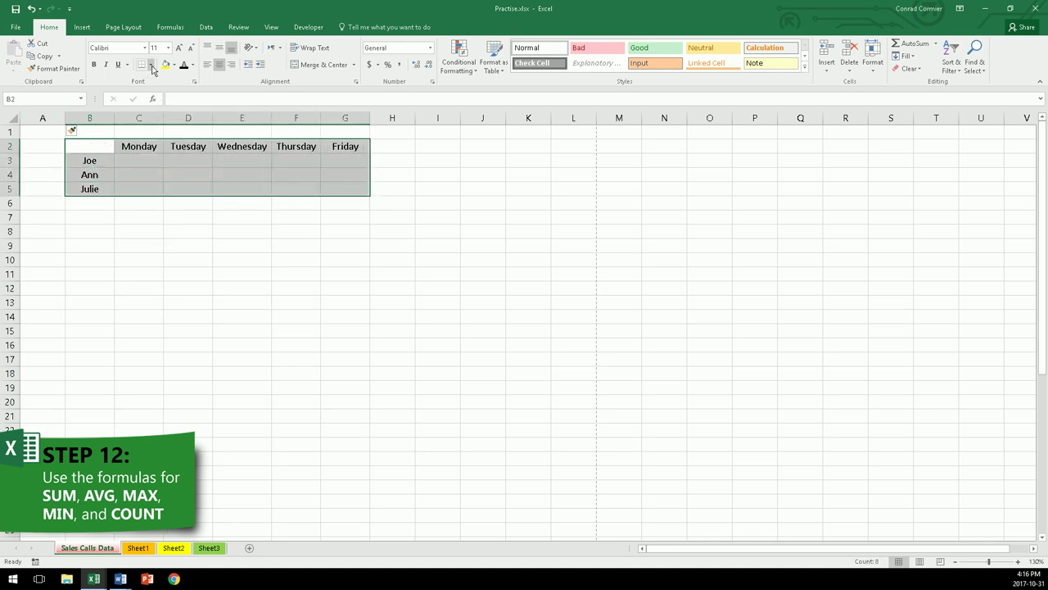
click(152, 66)
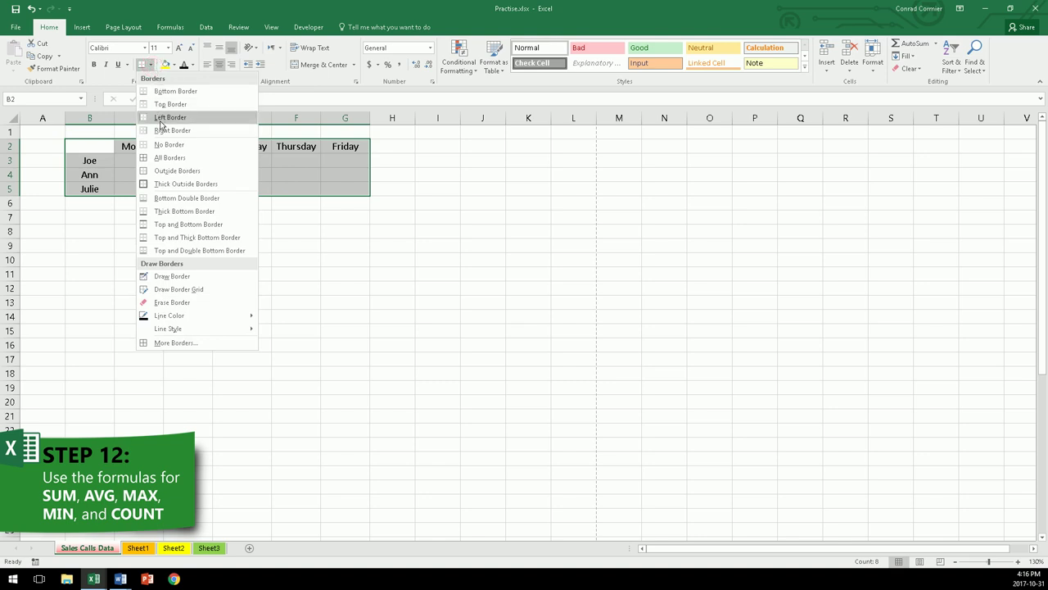
click(164, 160)
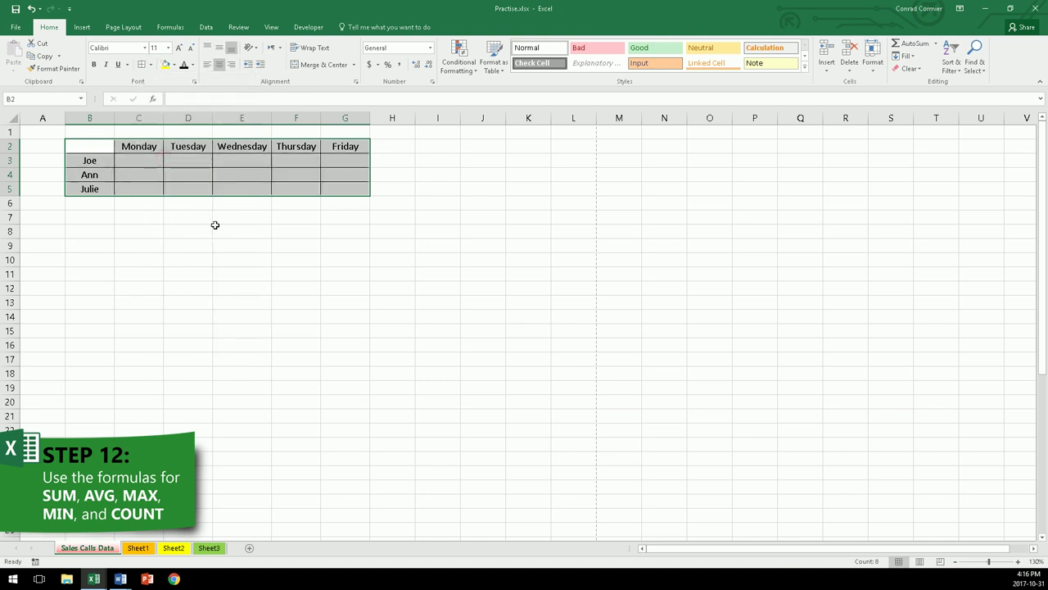
click(195, 287)
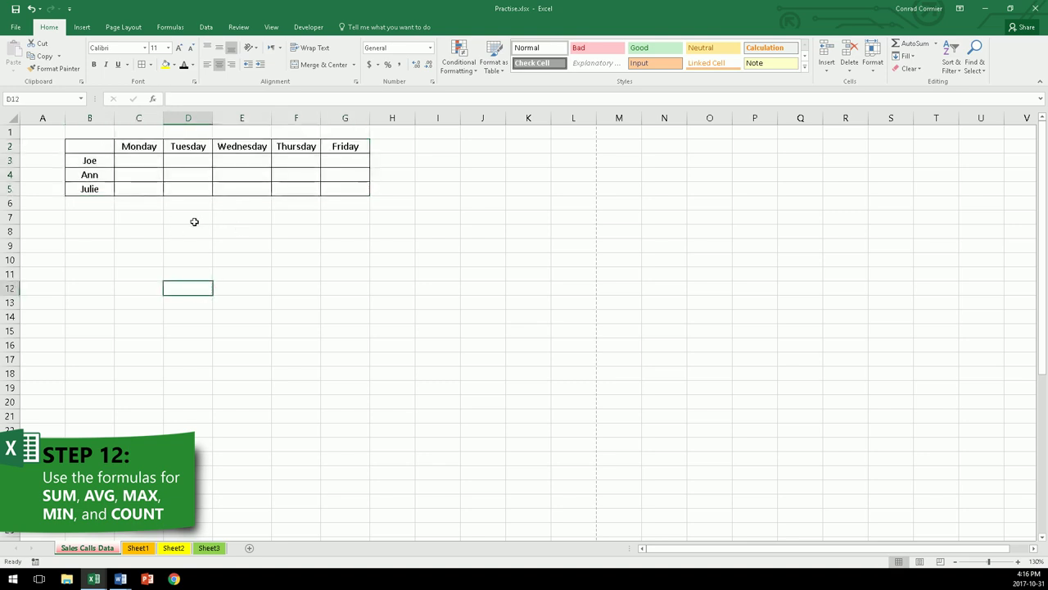
Add a Thick Outside Border around B2:G5.
drag(114, 149, 346, 189)
click(151, 65)
click(173, 182)
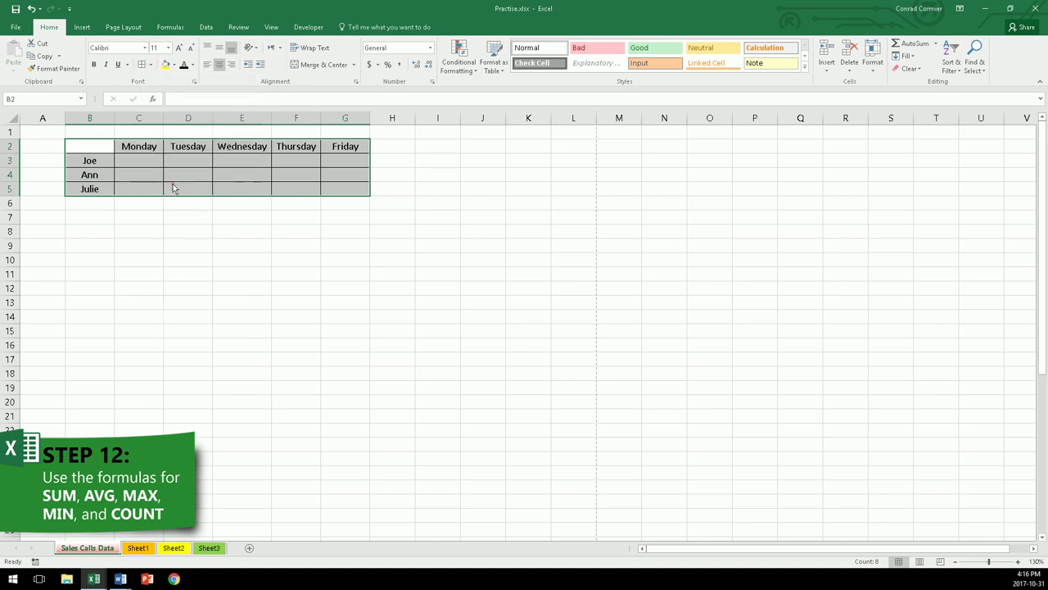
drag(210, 263, 210, 273)
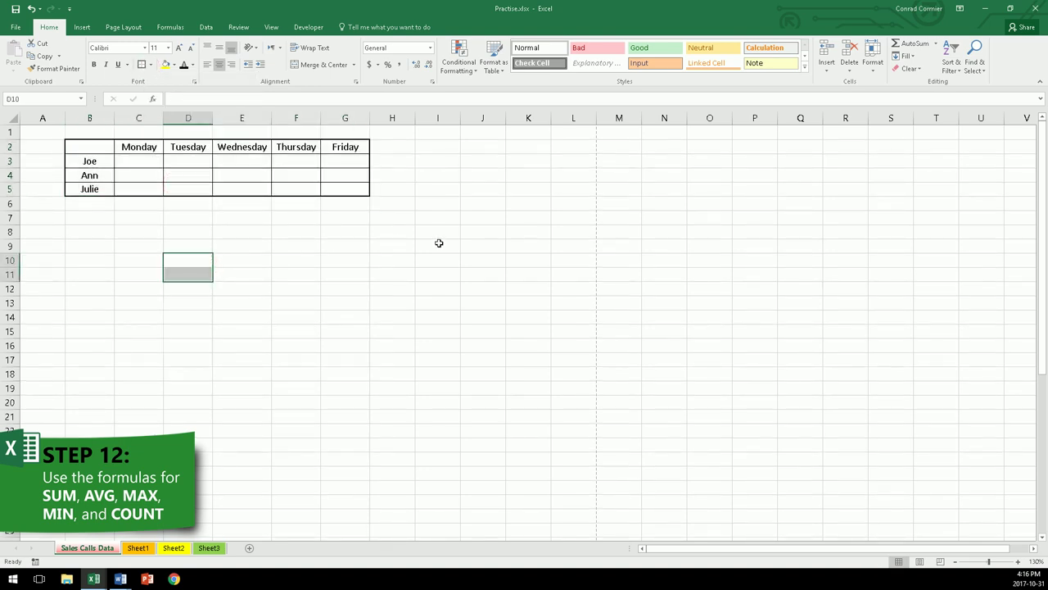
Turn the sheet's Gridlines off on the View tab, then back on.
click(342, 233)
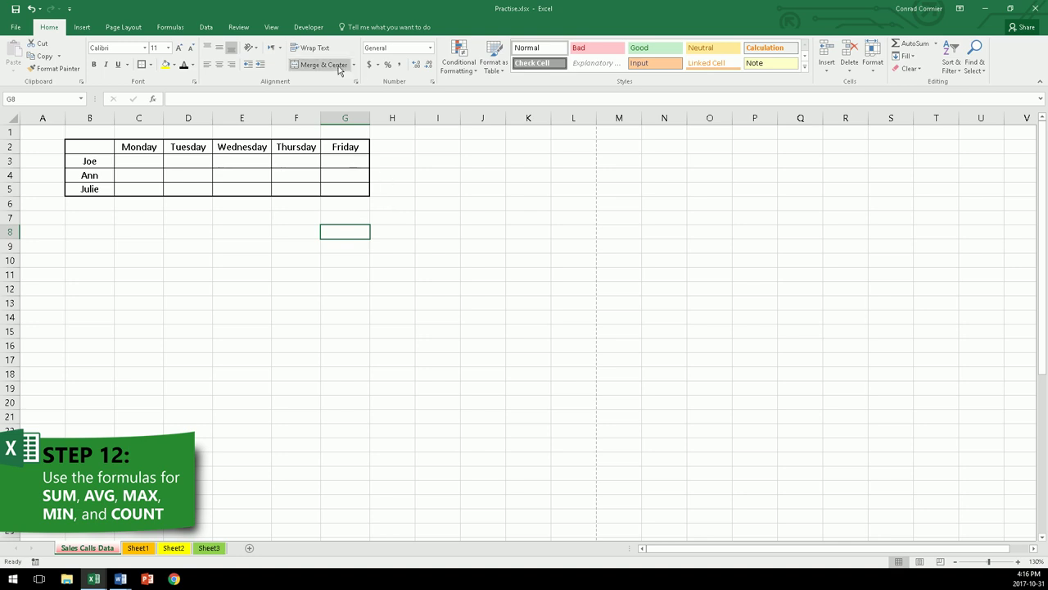
click(271, 27)
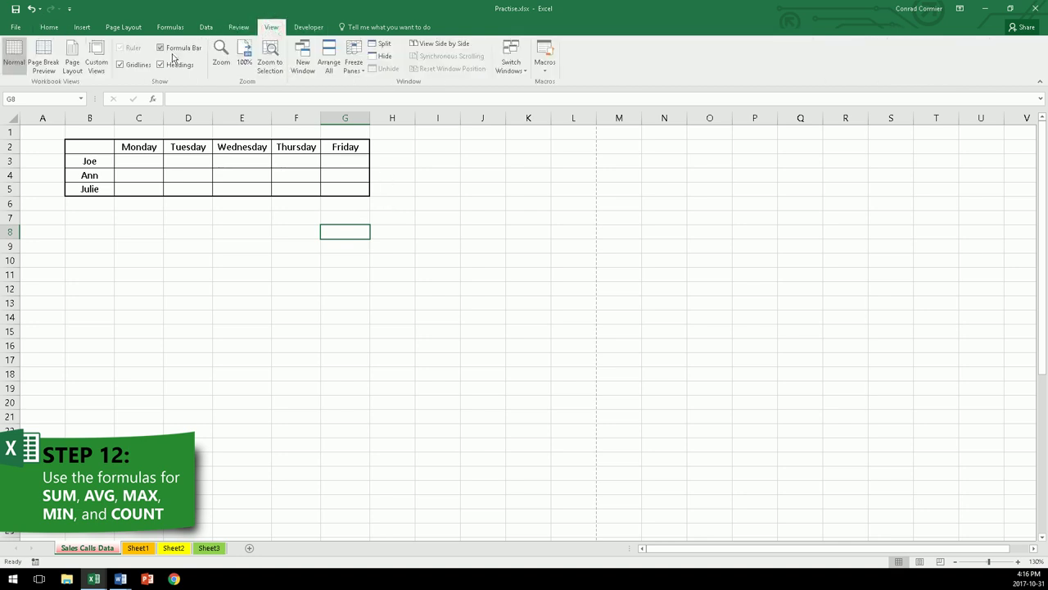
click(120, 64)
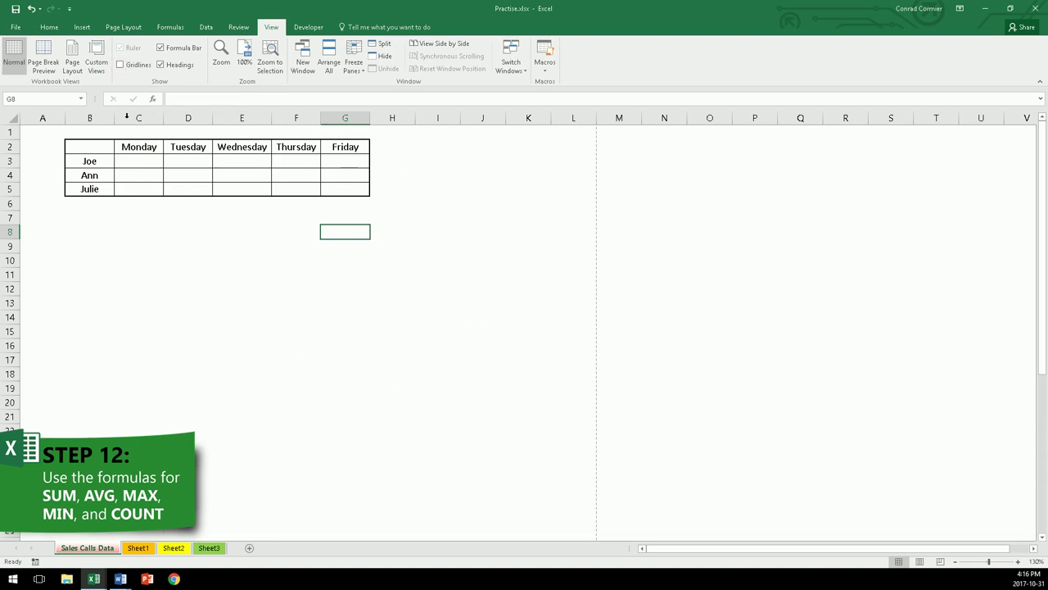
click(120, 65)
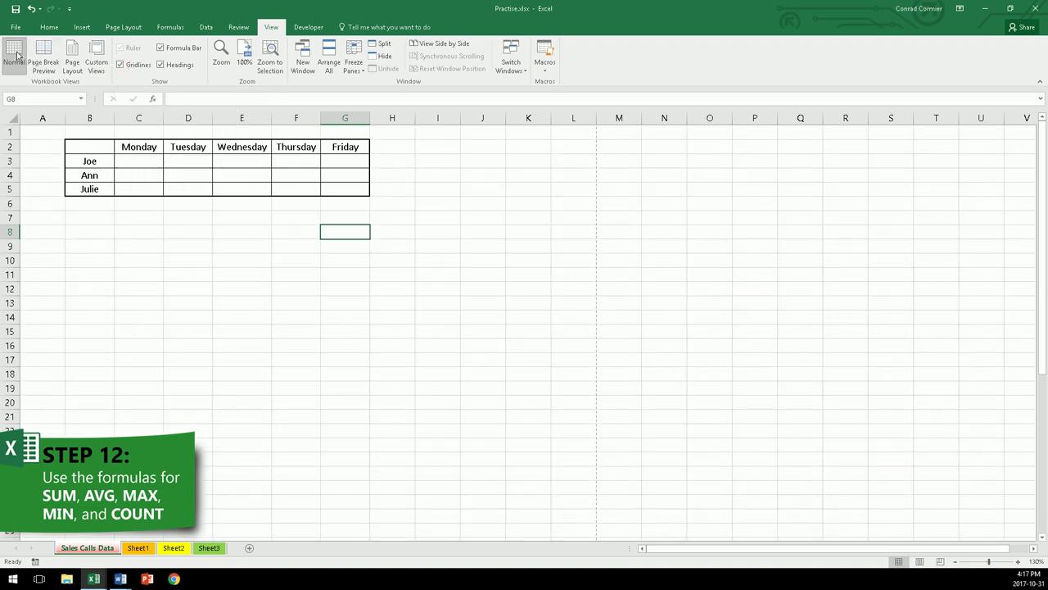
Fill C3:G5 with each salesperson's daily call counts, starting with 33 and 12 in row 3.
click(202, 244)
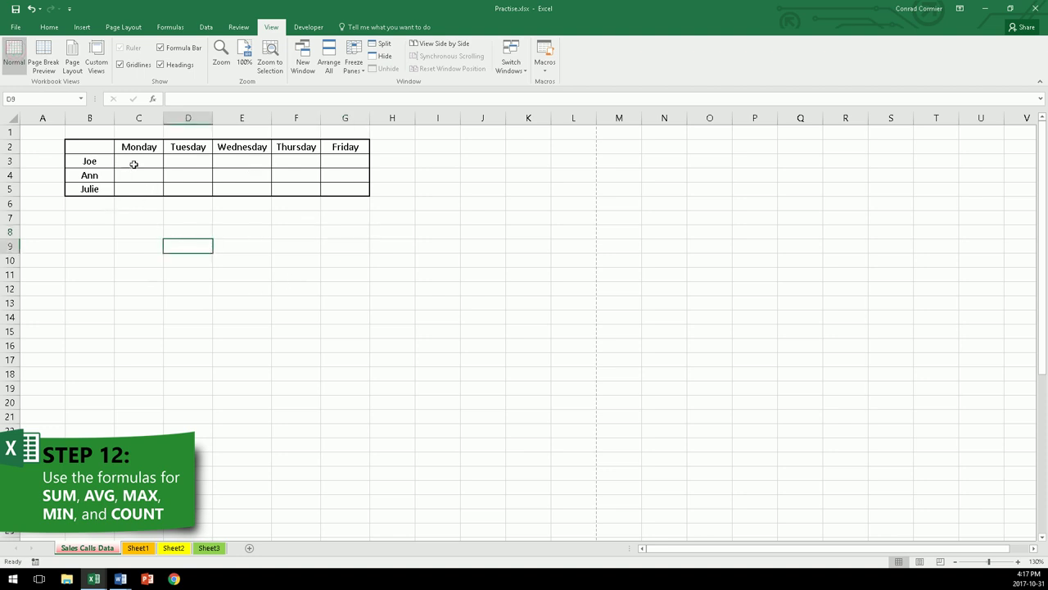
click(136, 161)
text(33)
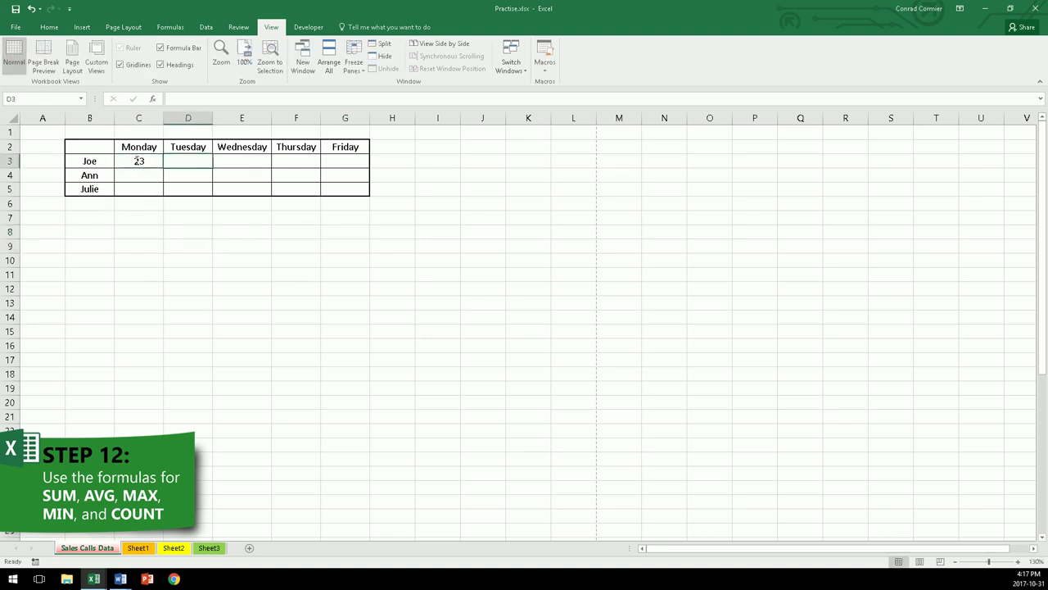
key(Tab)
text(12)
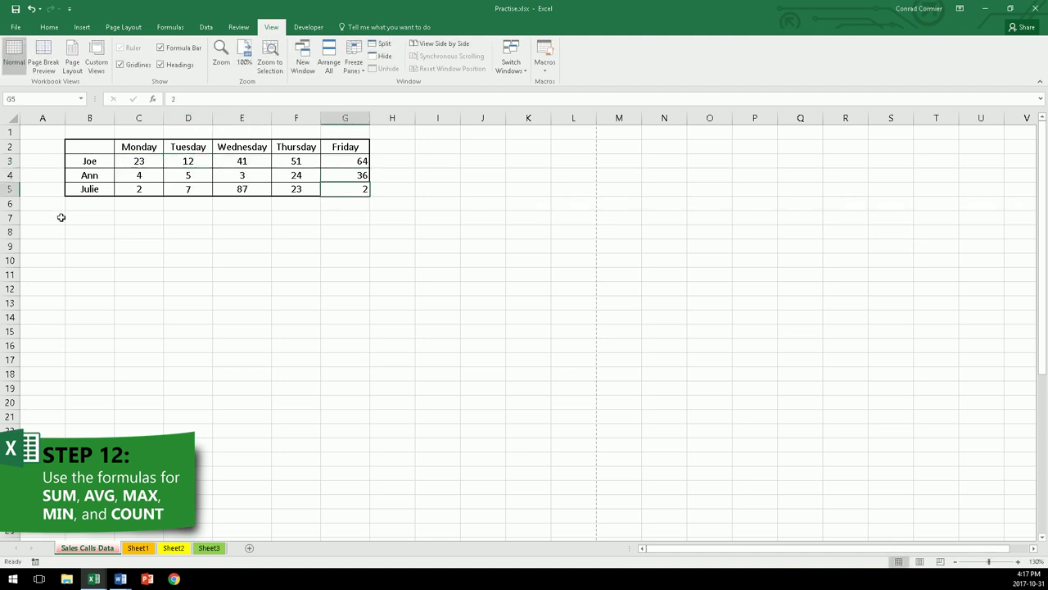
click(166, 217)
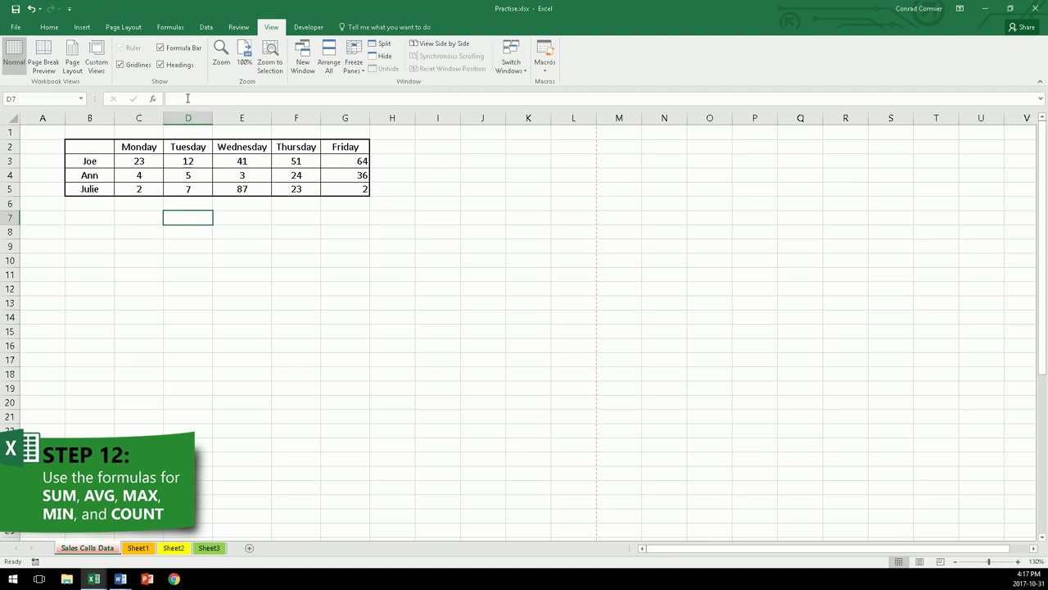
Label B6 and B7 with SUM and AVG below the table.
click(188, 98)
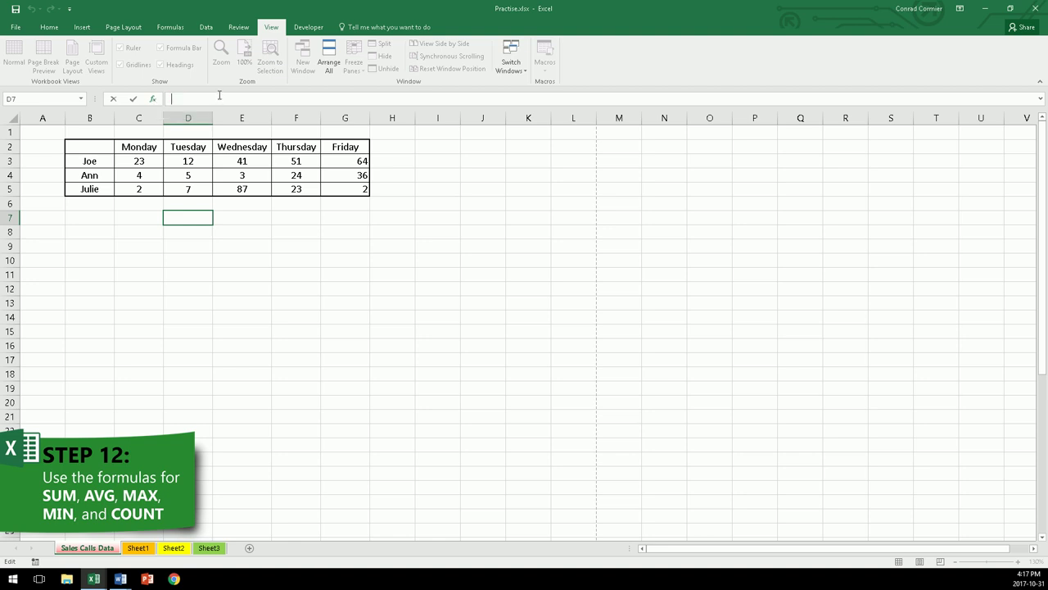
click(147, 206)
click(90, 203)
text(SUM)
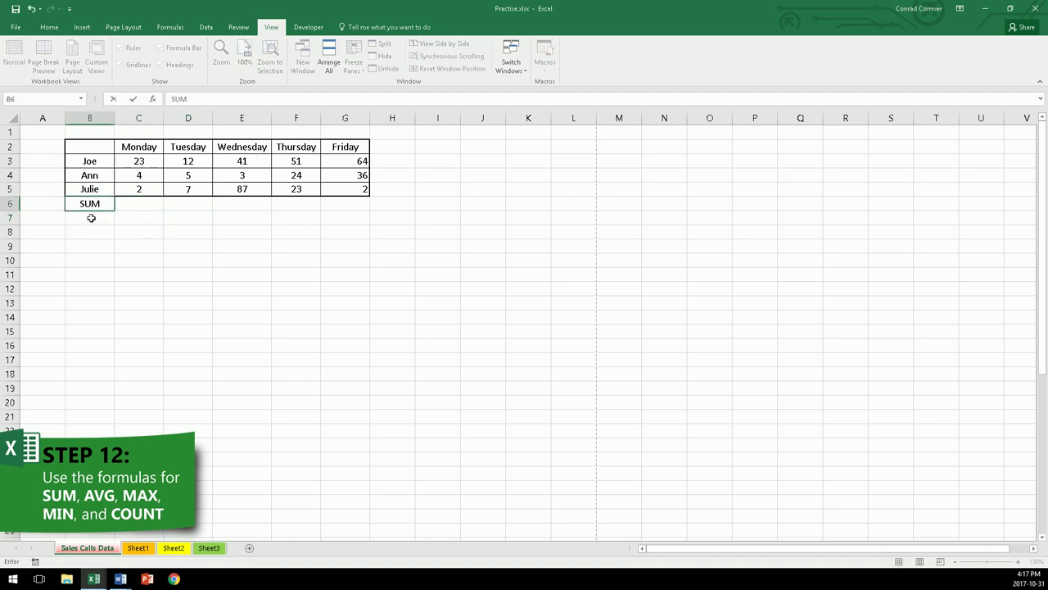
click(87, 218)
text(AVG)
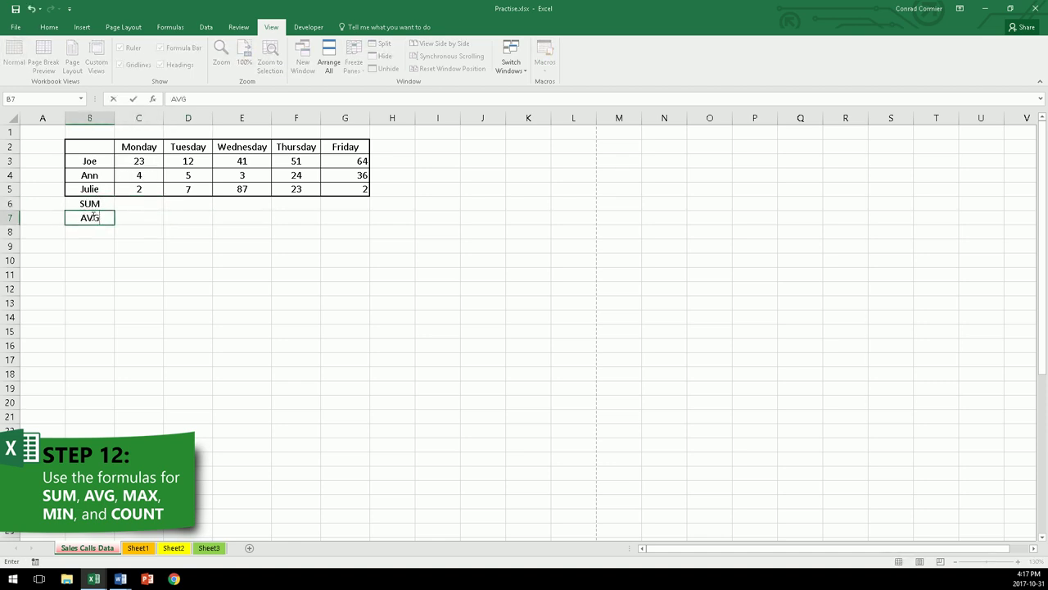
key(Return)
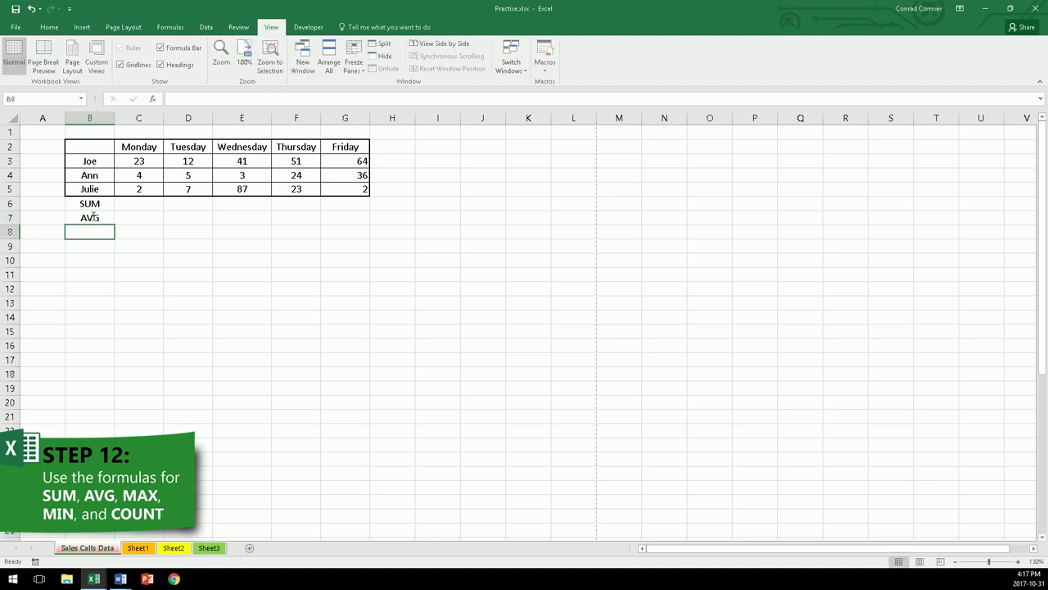
Add MIN, MAX and COUNT in B8:B10 and type Total in A6.
text(MIN)
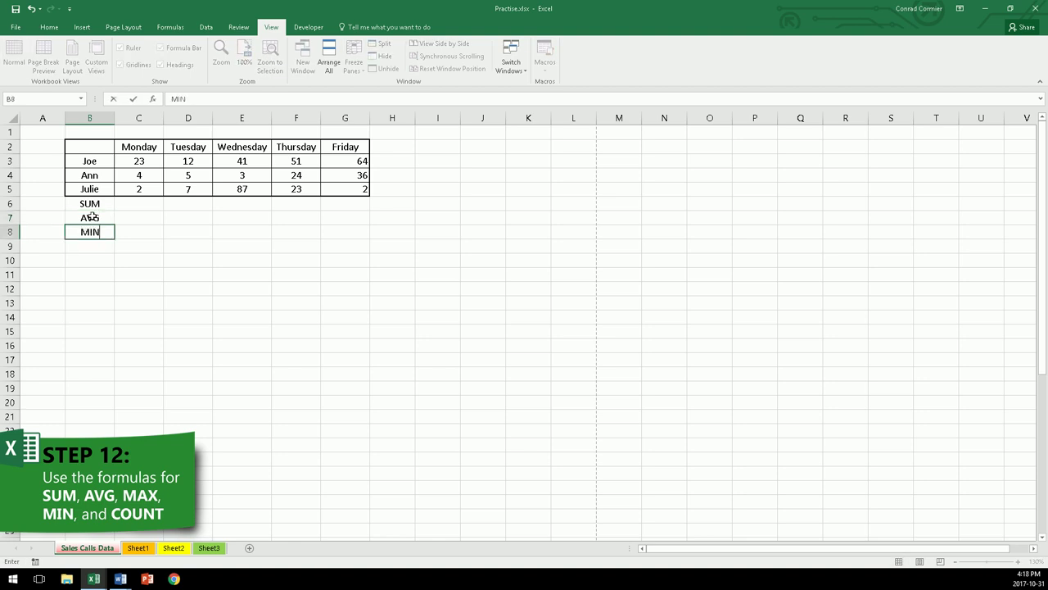
key(Return)
text(MAX)
key(Return)
text(COUNT)
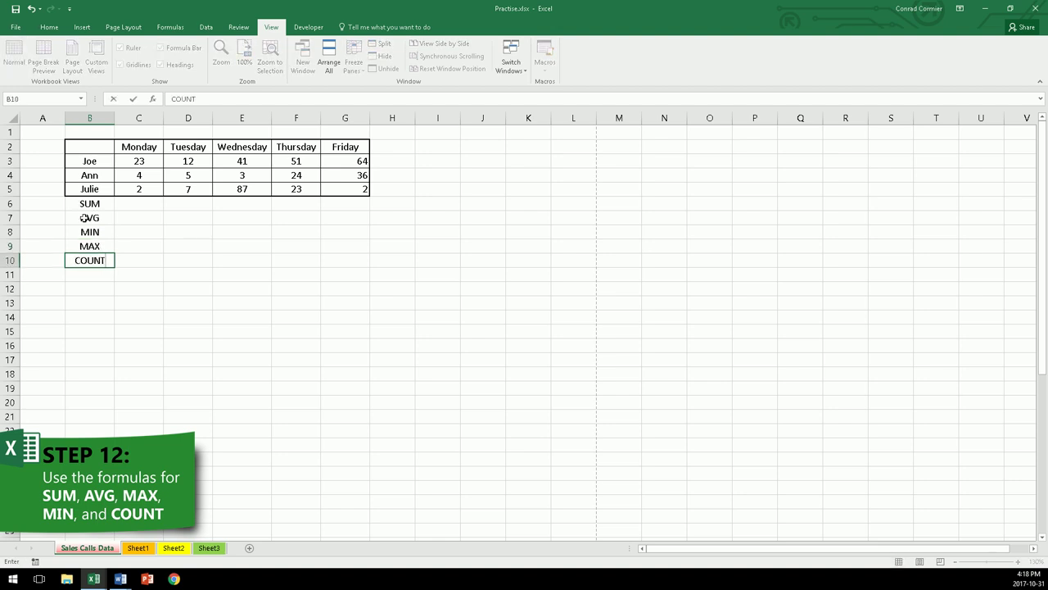
click(129, 276)
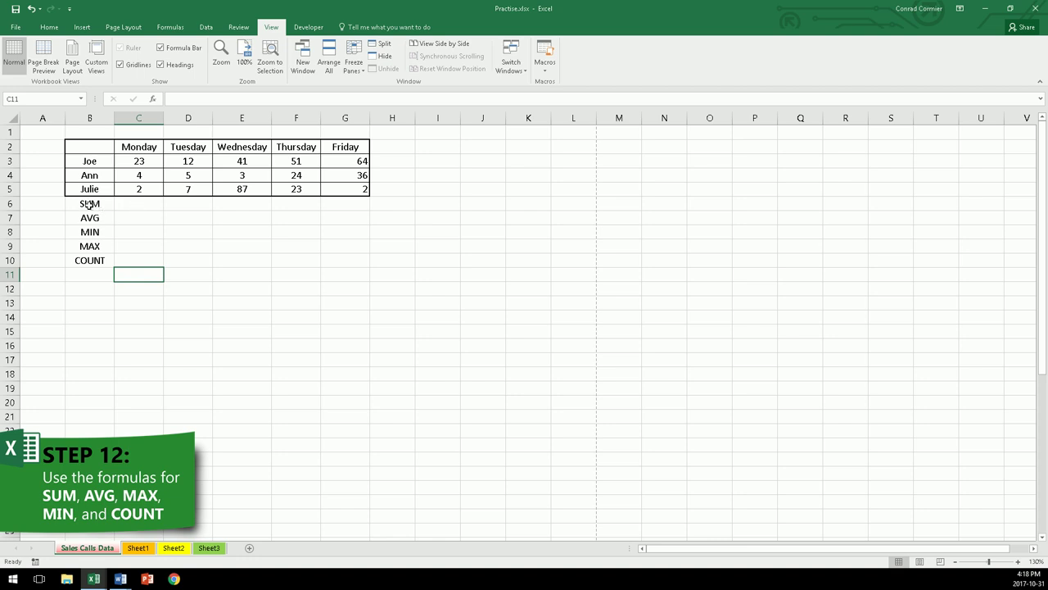
click(52, 204)
text(Total)
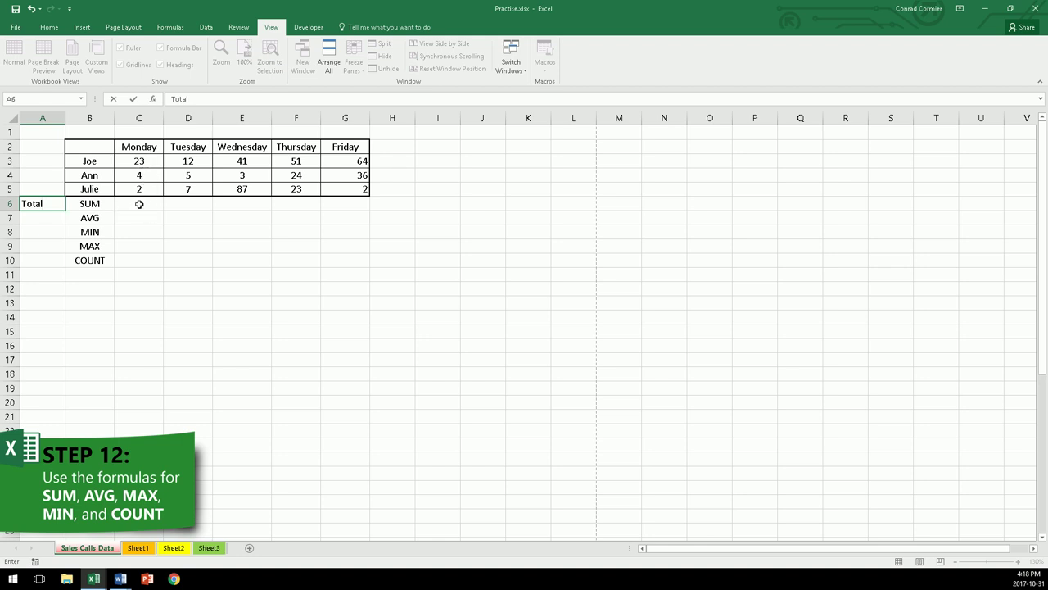
Put =SUM(C3:C5) in C6 with AutoSum, showing Monday's total of 29.
click(138, 204)
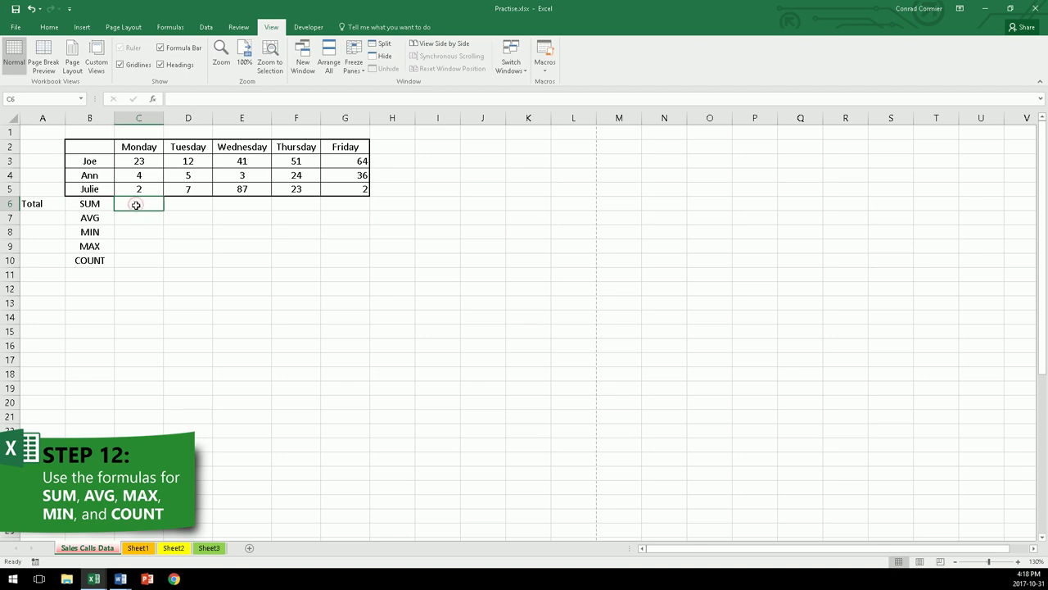
click(170, 27)
click(49, 71)
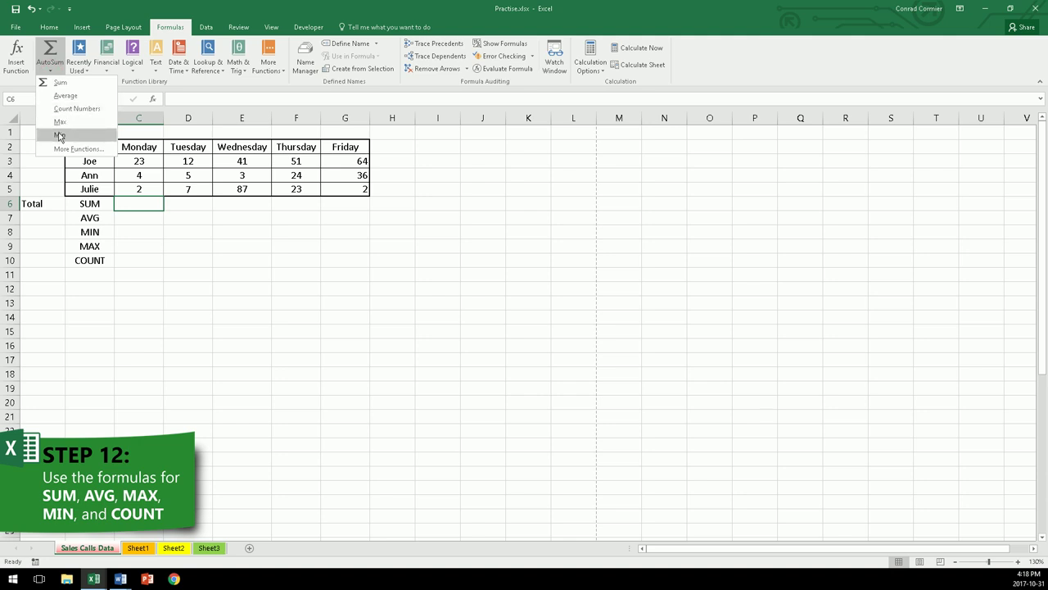
click(60, 85)
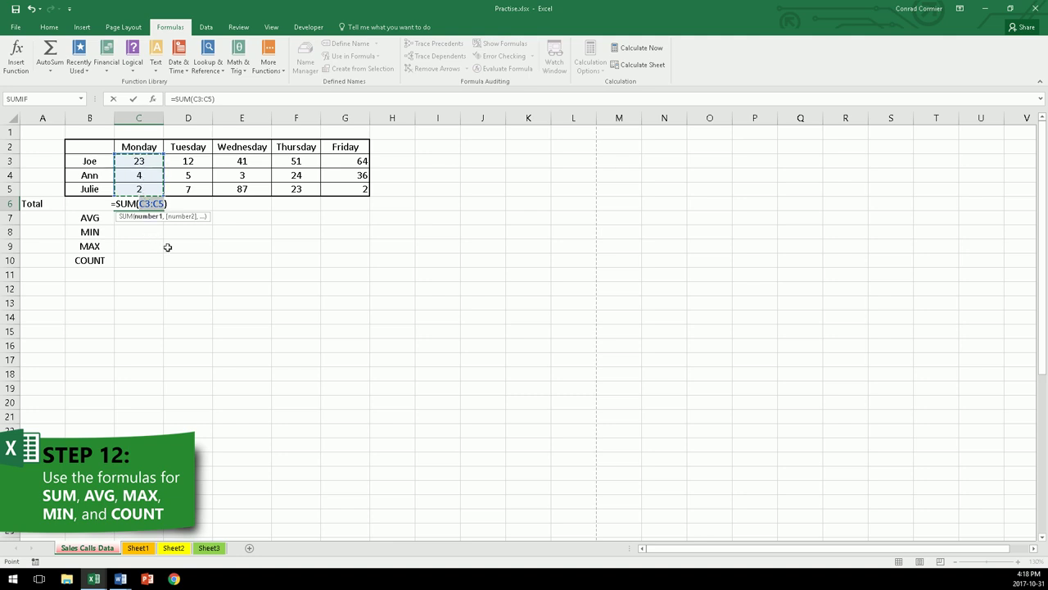
key(Return)
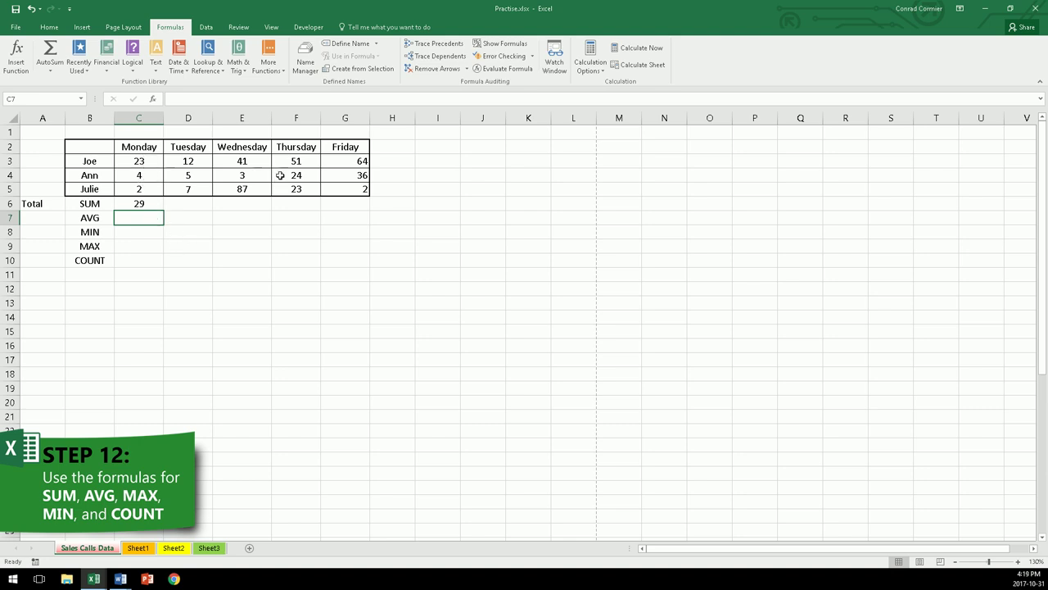
Add an AutoSum total of Tuesday's calls in D6.
click(188, 204)
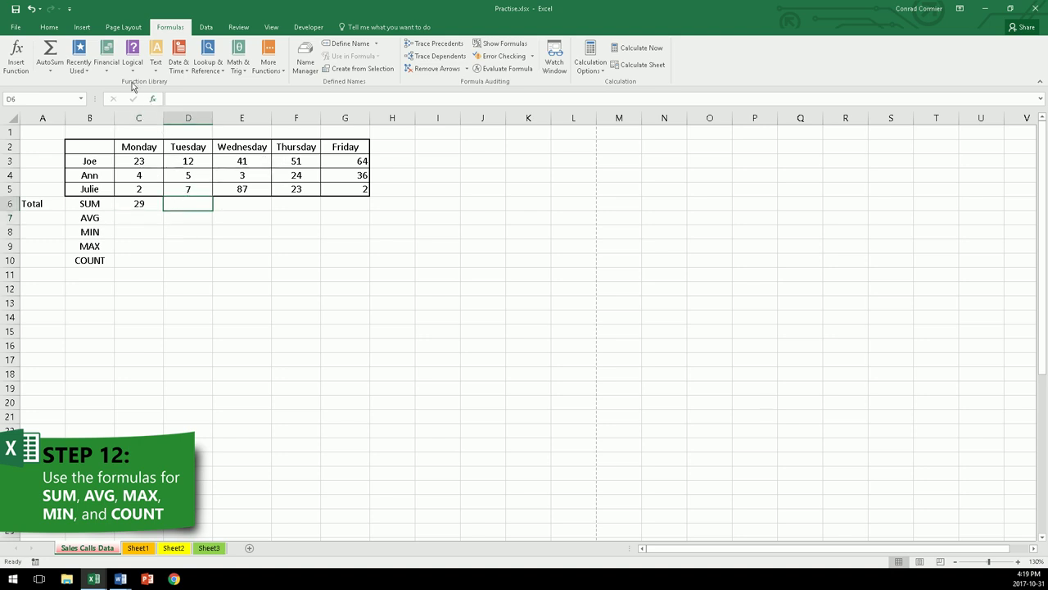
click(50, 54)
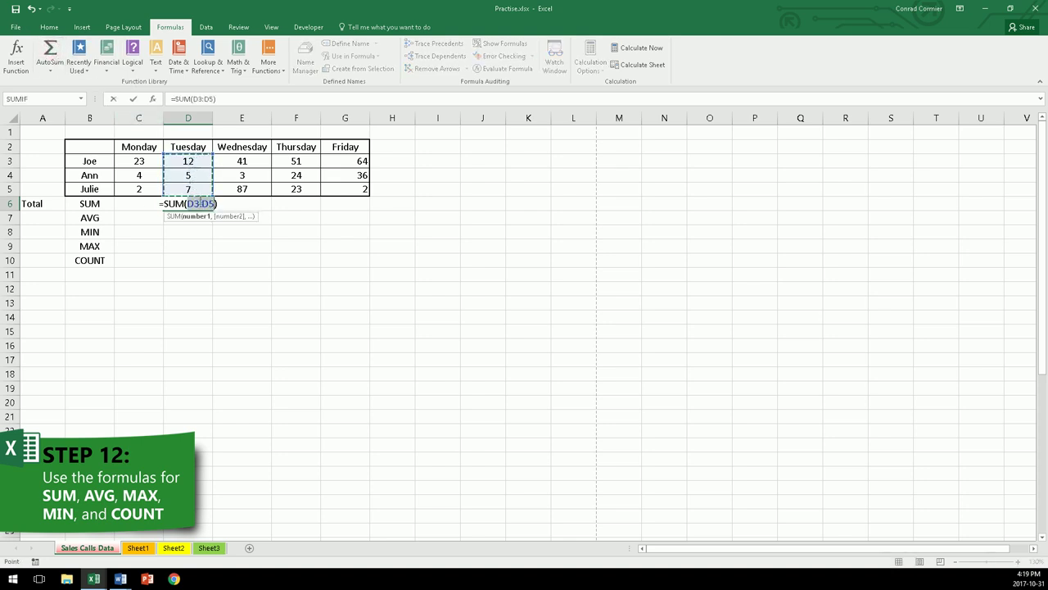
key(Return)
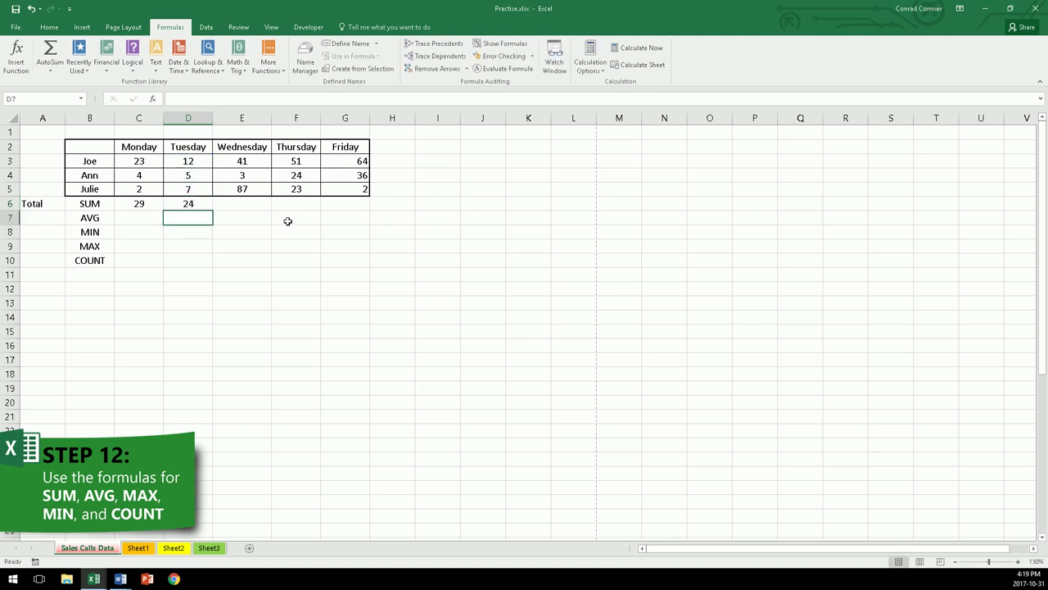
click(242, 204)
key(Right)
key(Right)
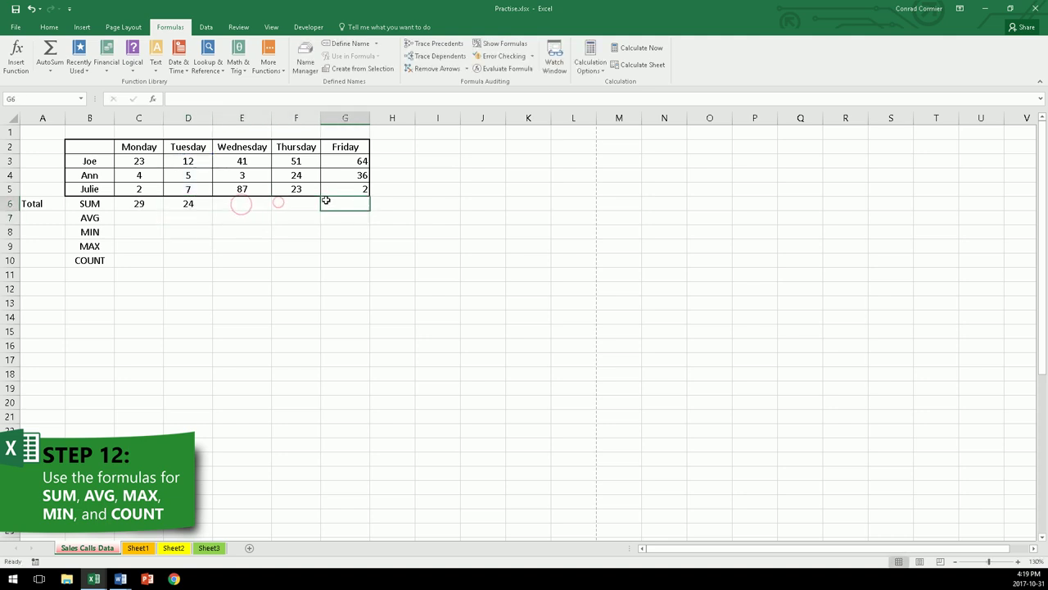
Copy the SUM formula across to G6 and verify Friday's =SUM(G3:G5) gives 102.
click(194, 203)
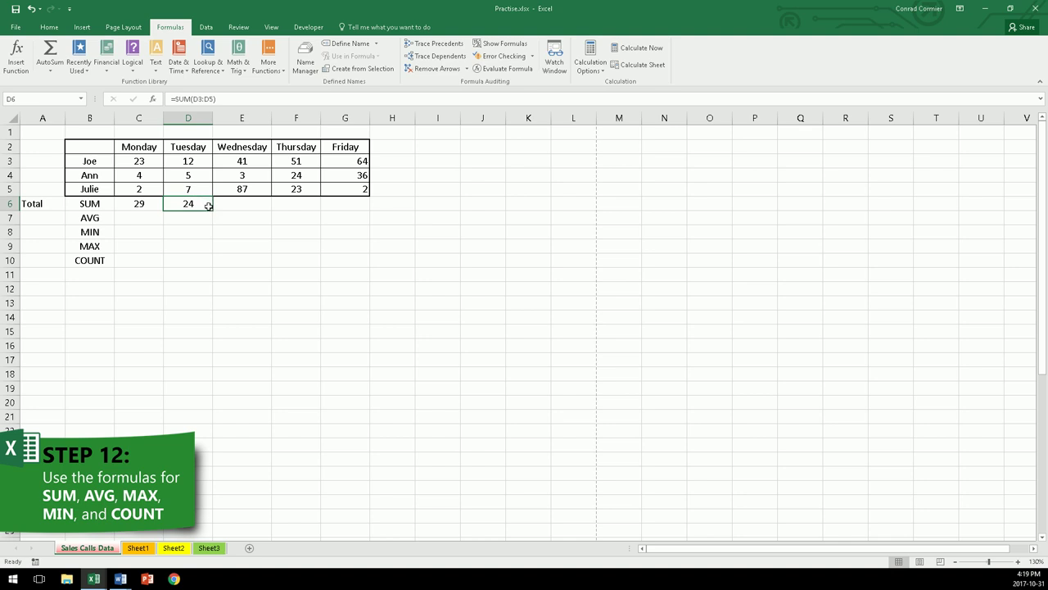
drag(212, 211, 361, 209)
drag(373, 247, 375, 255)
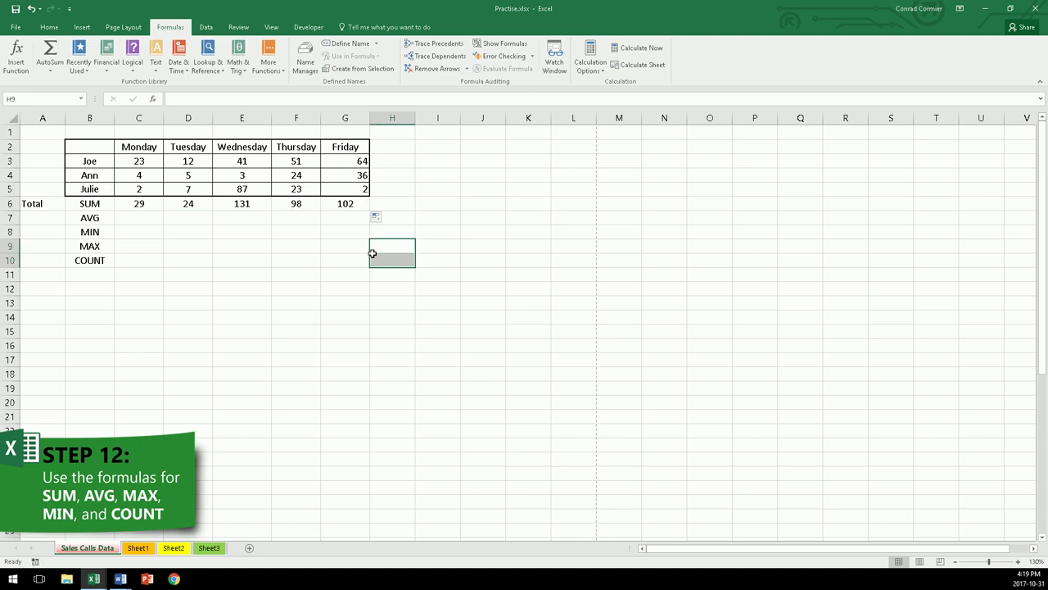
click(341, 204)
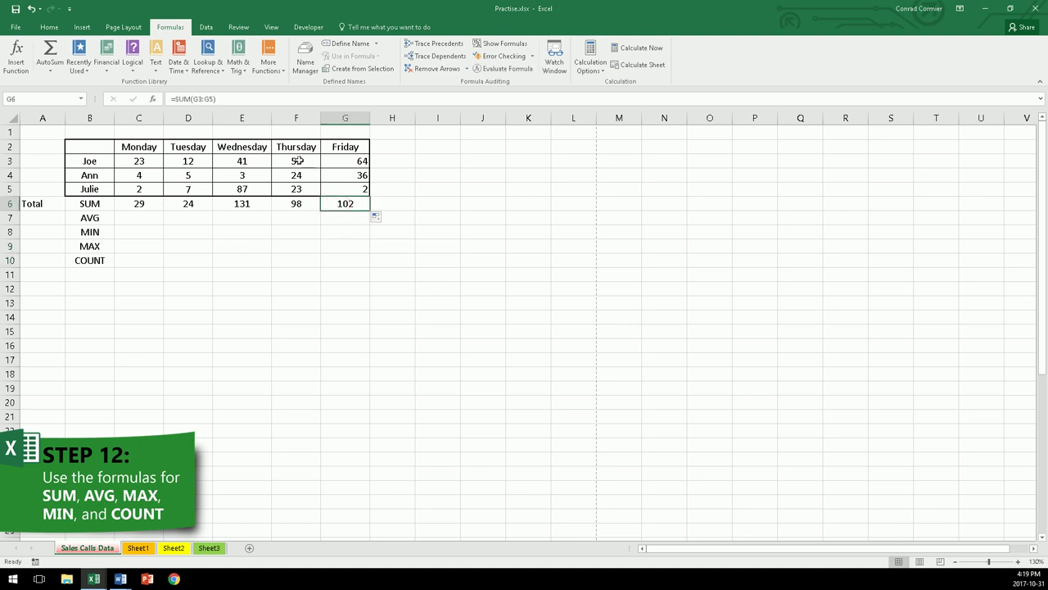
click(209, 99)
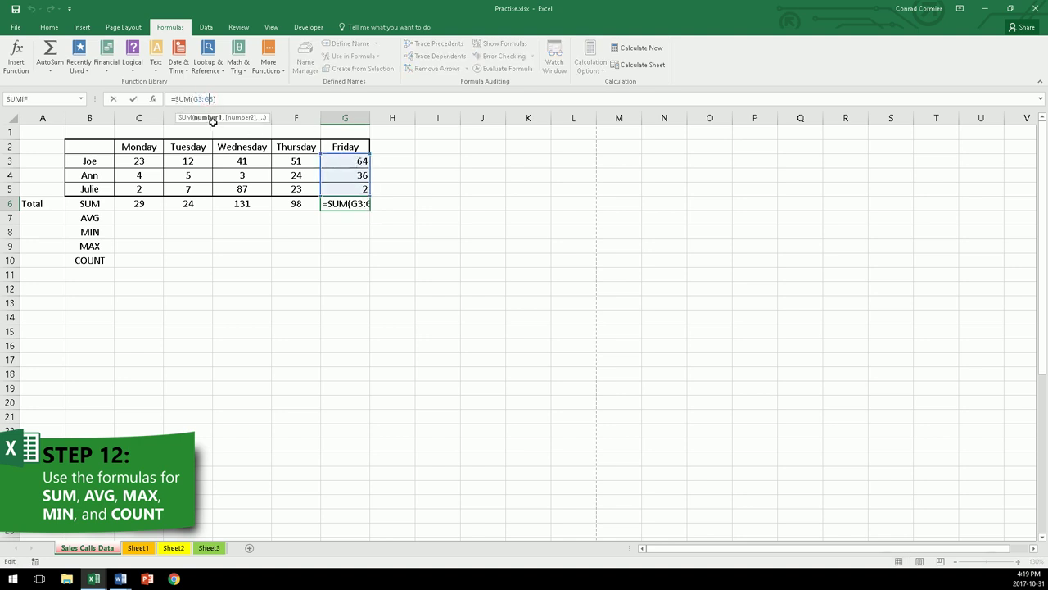
click(393, 229)
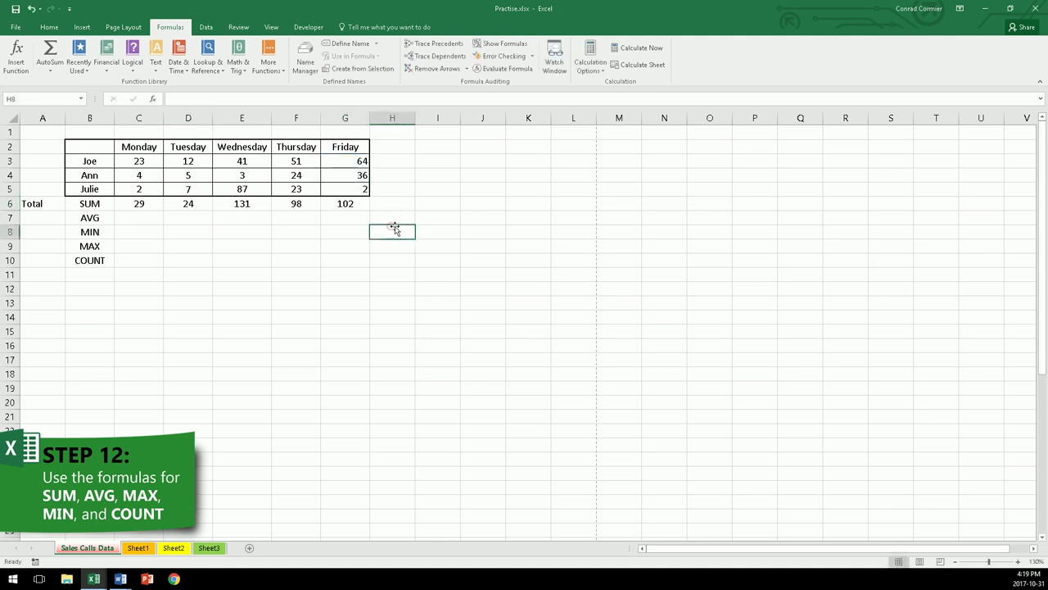
Put an AutoSum Average of C3:C5 in C7 so Monday's AVG shows 9.666667.
click(137, 218)
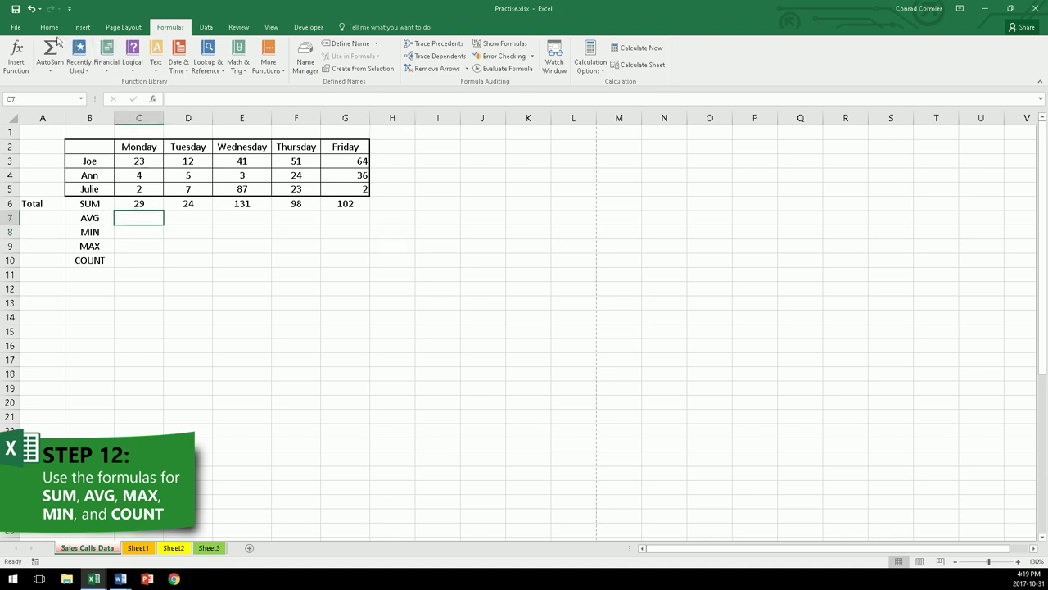
click(51, 72)
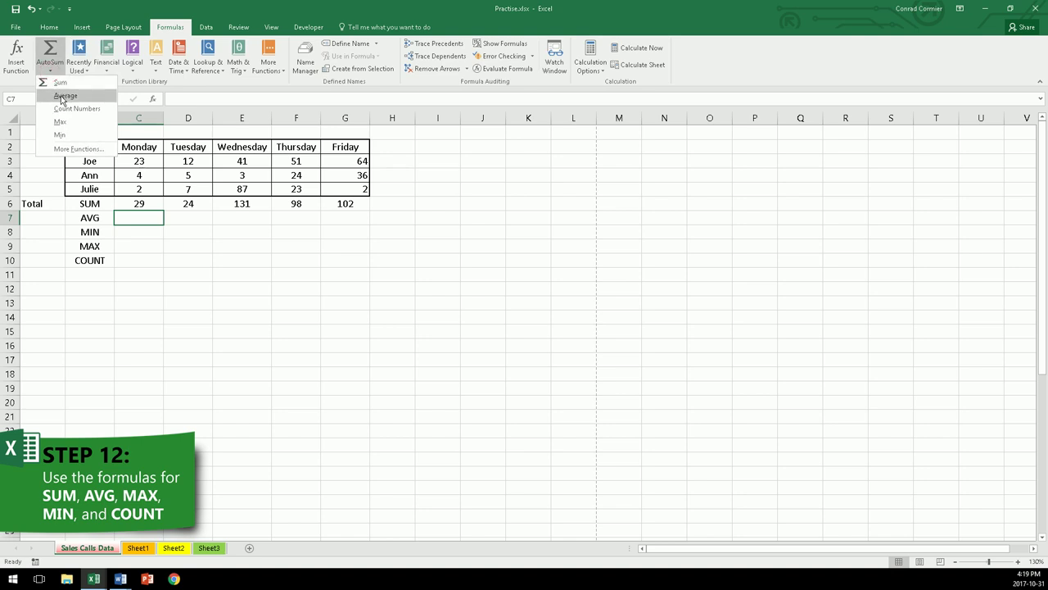
click(61, 100)
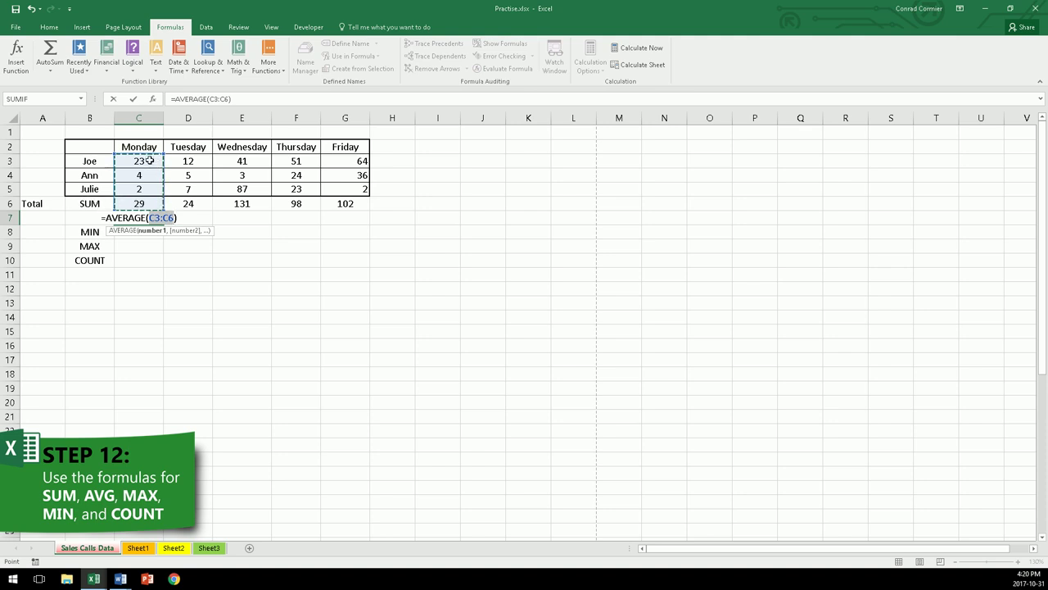
drag(150, 160, 147, 189)
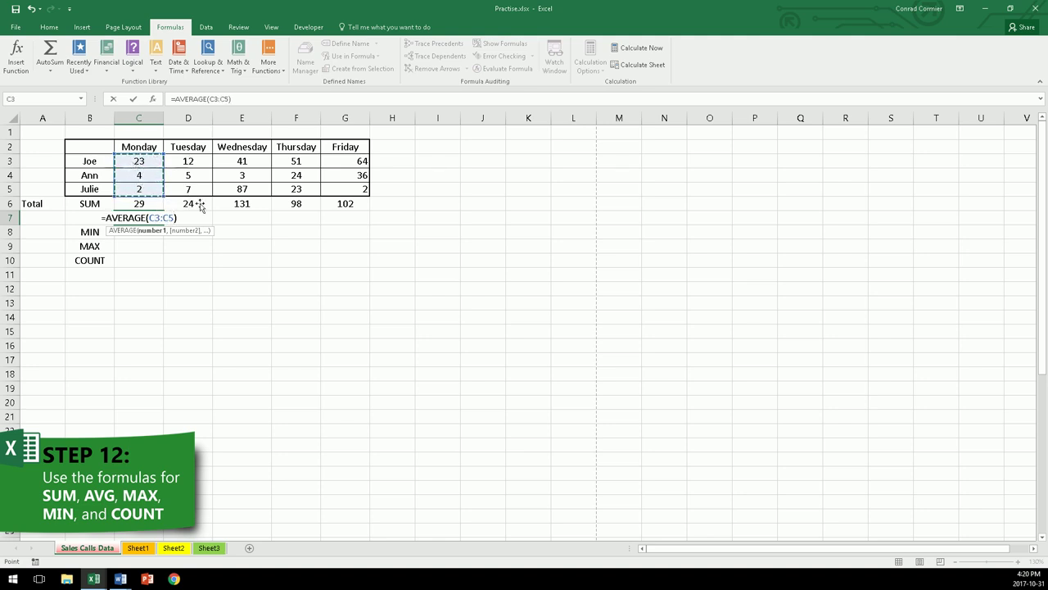
key(ctrl+Return)
key(Return)
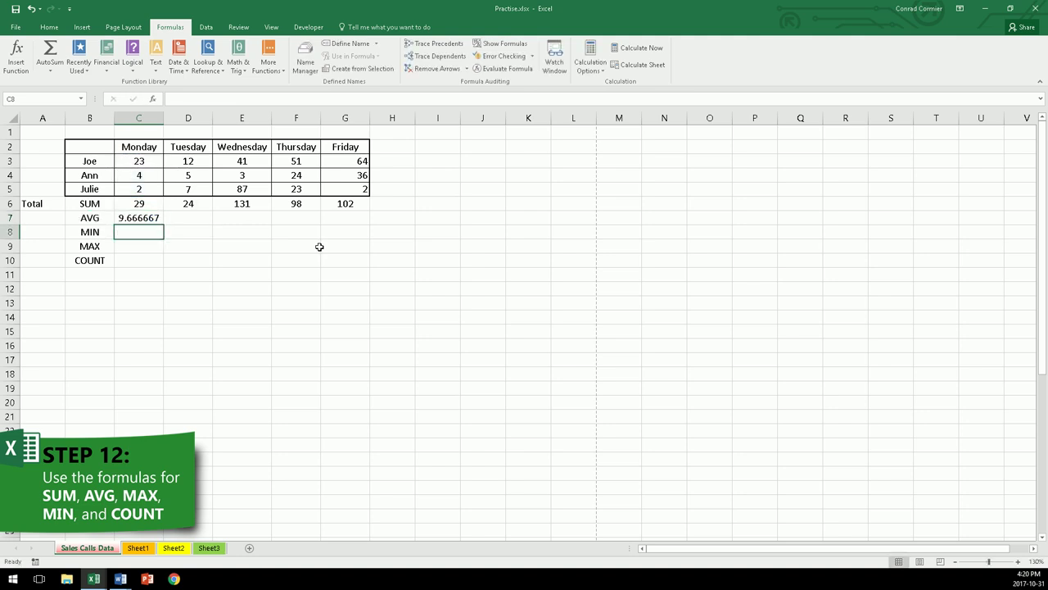
Start an average formula in D7, adding D3, F4, I11, D15 and B11 as arguments.
click(189, 217)
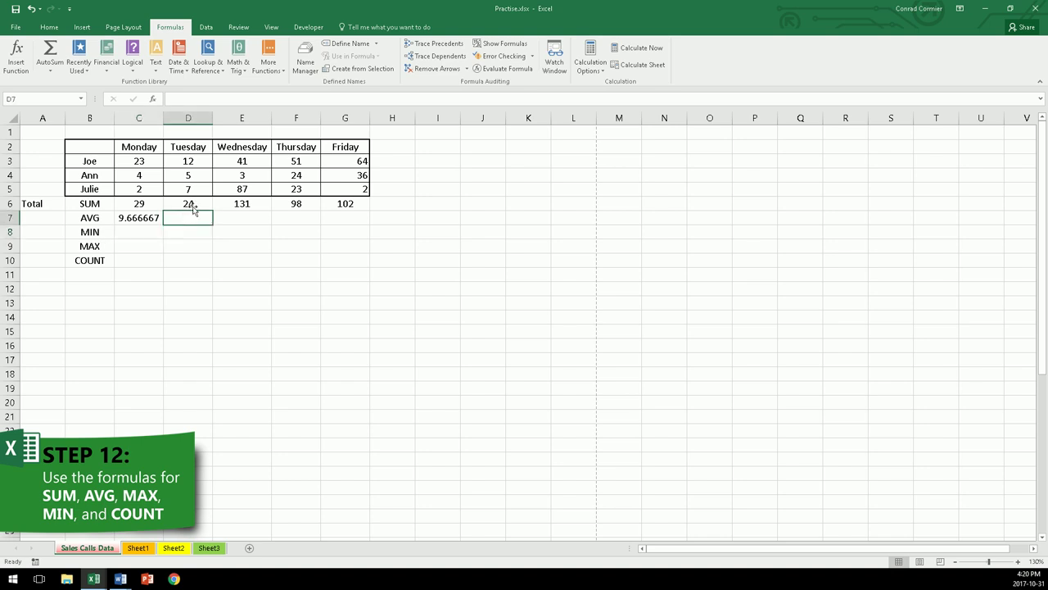
click(178, 98)
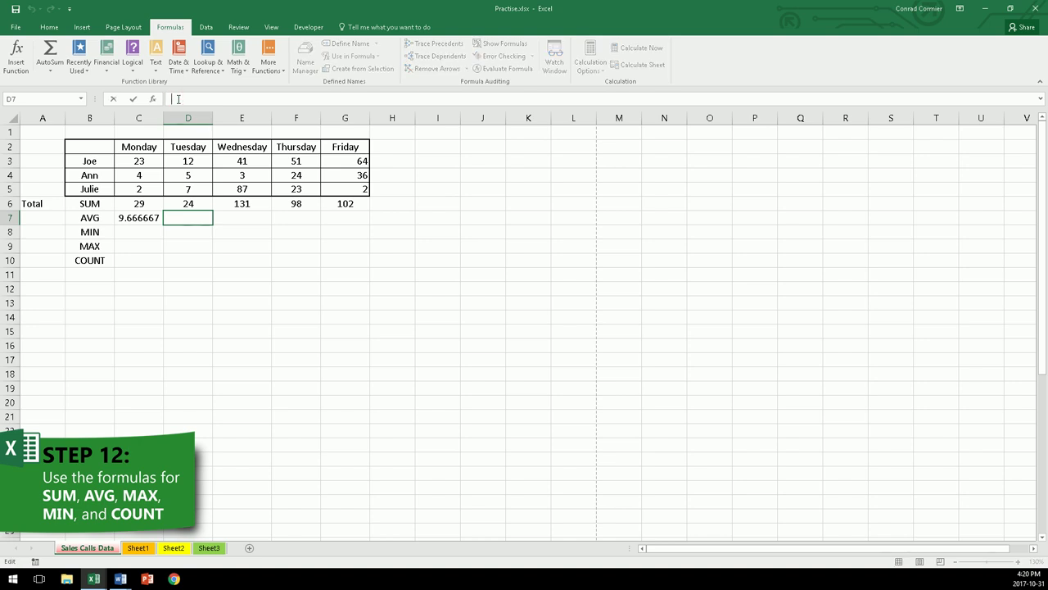
text(=average)
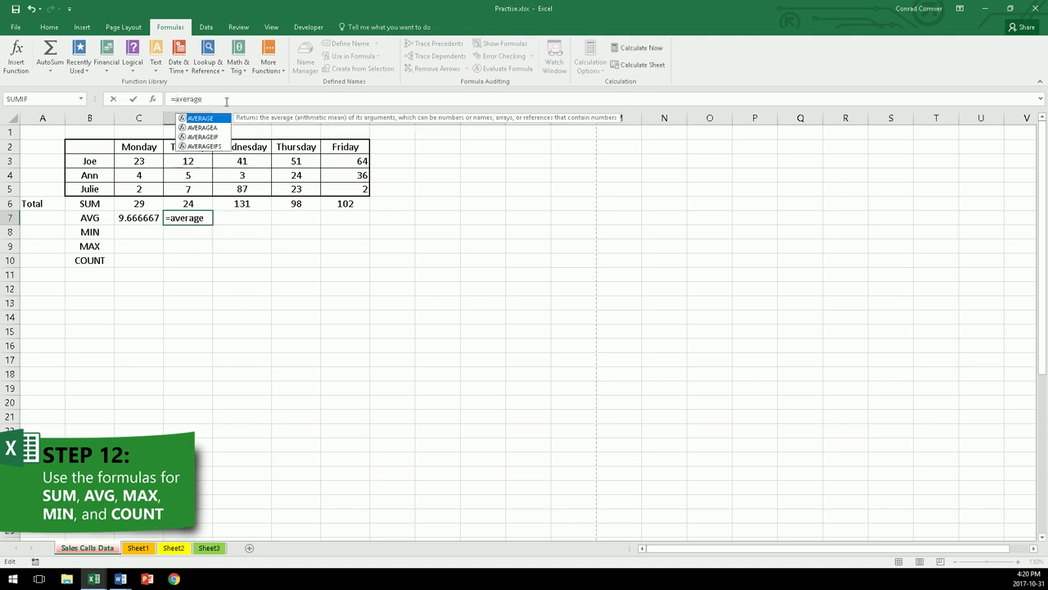
text(()
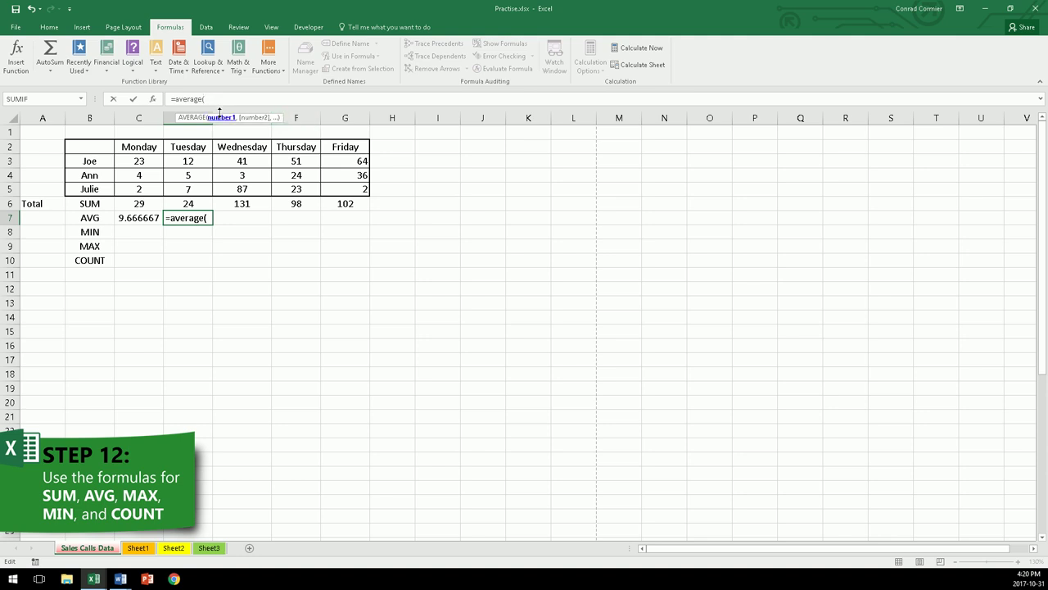
click(198, 161)
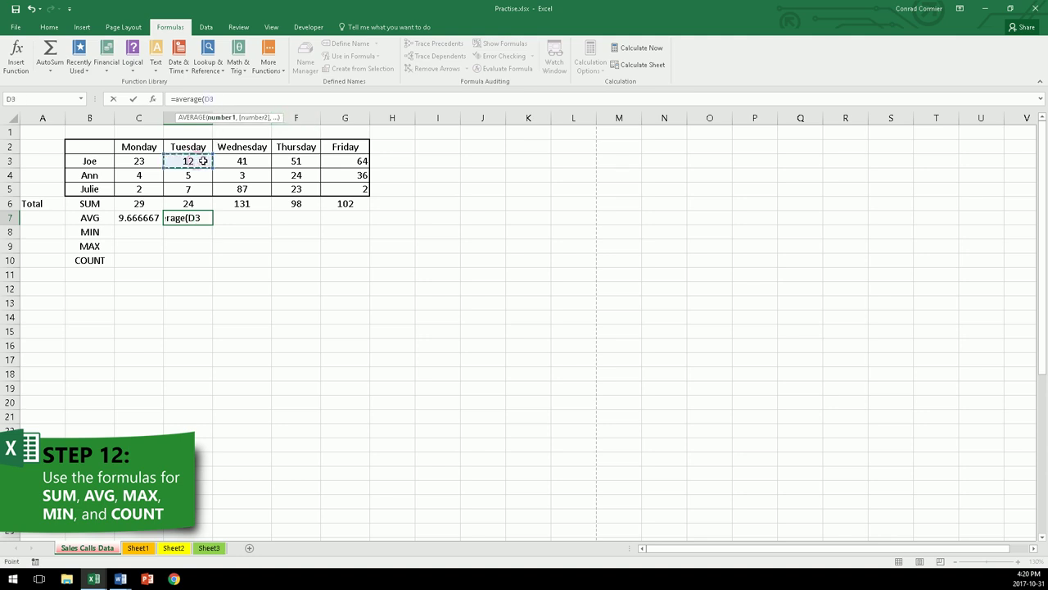
text(,)
click(304, 176)
text(,)
click(414, 273)
text(,)
click(194, 328)
text(,)
click(105, 277)
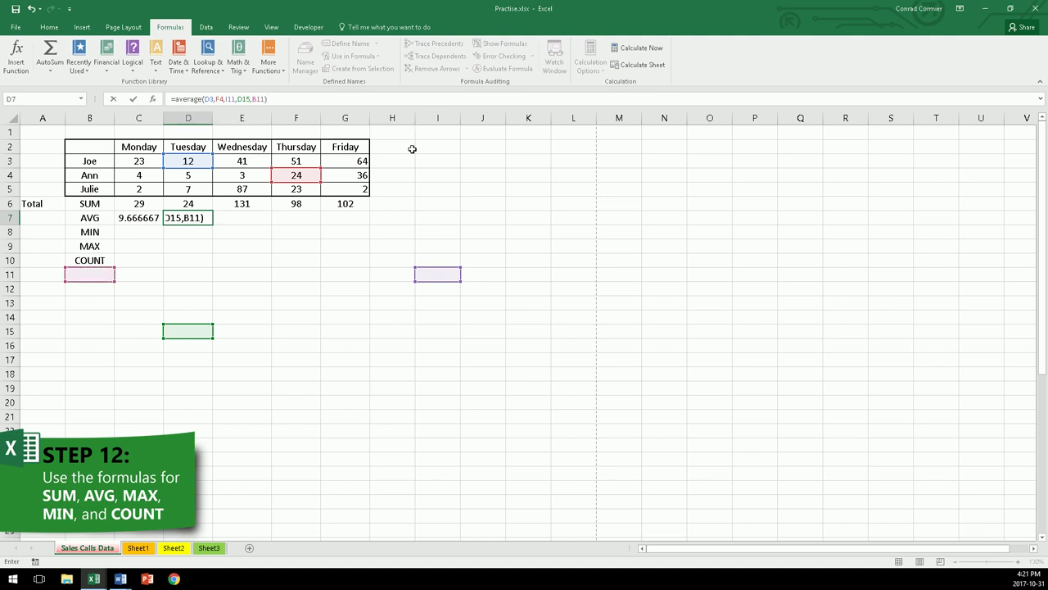
Trim the D7 formula to =average(D3:D5) and commit it, giving 8.
click(279, 99)
key(BackSpace)
key(BackSpace)
key(BackSpace)
key(BackSpace)
key(BackSpace)
key(BackSpace)
key(BackSpace)
key(BackSpace)
key(BackSpace)
key(BackSpace)
key(BackSpace)
key(BackSpace)
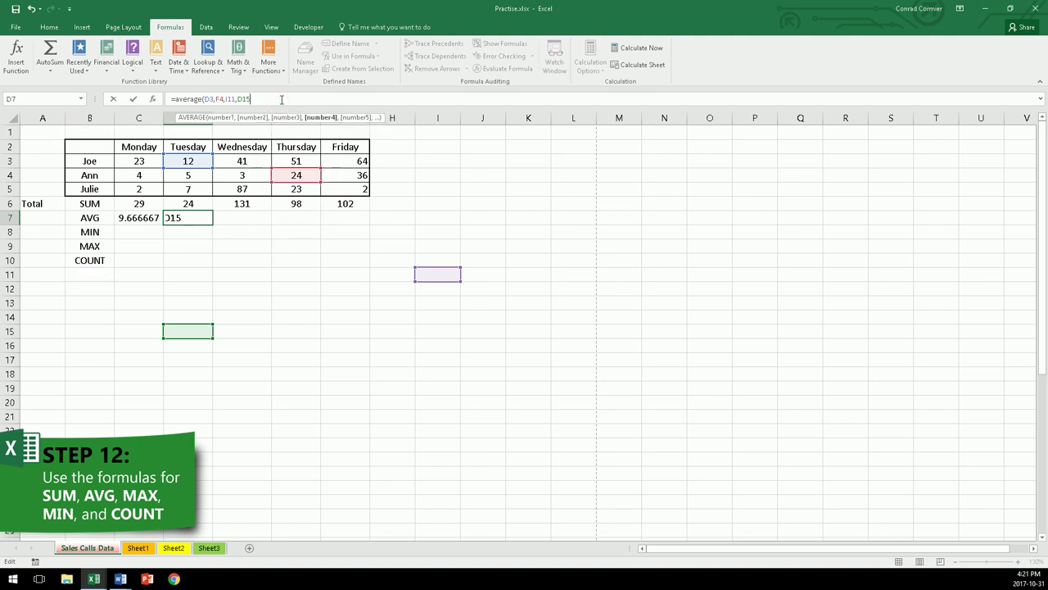
key(BackSpace)
key(BackSpace)
key(BackSpace)
key(BackSpace)
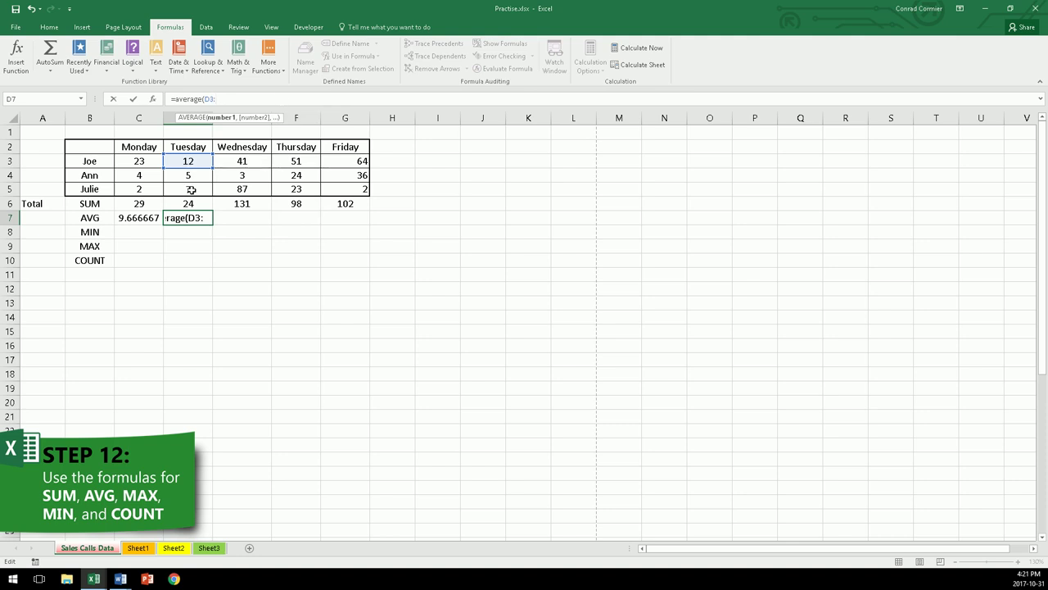
click(193, 189)
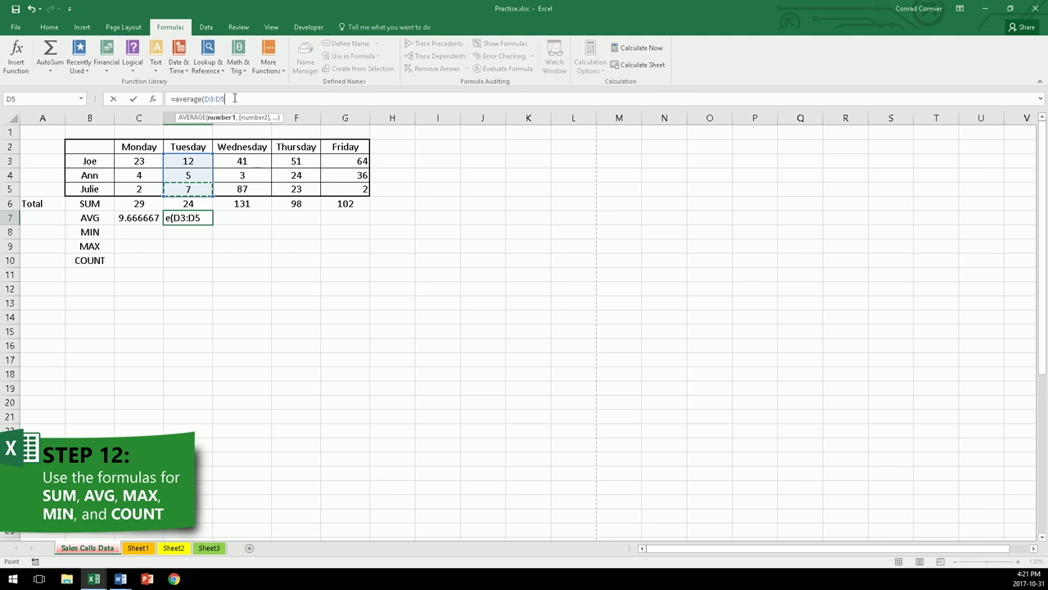
text())
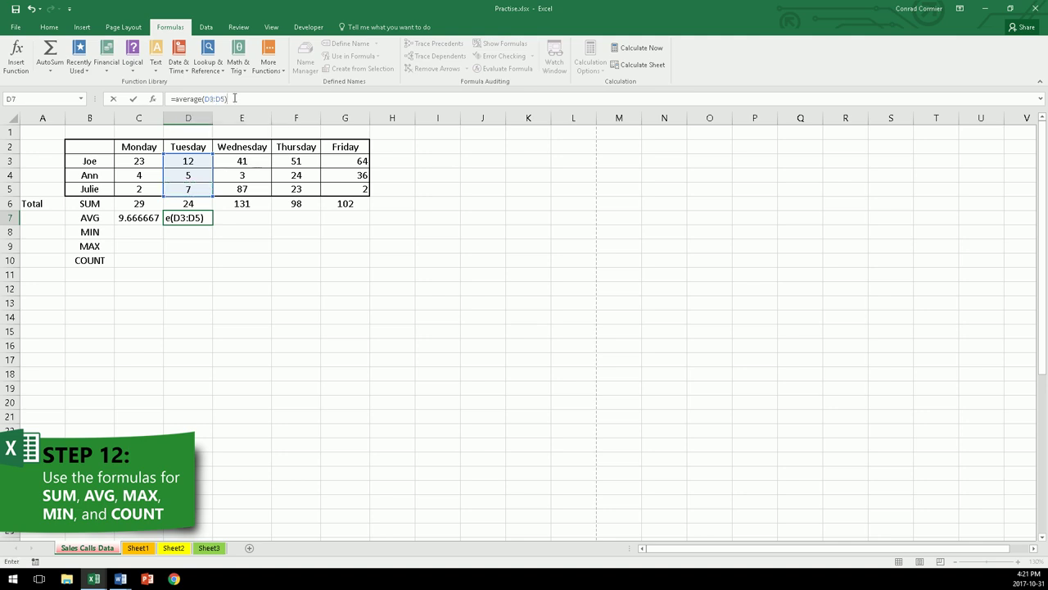
key(Return)
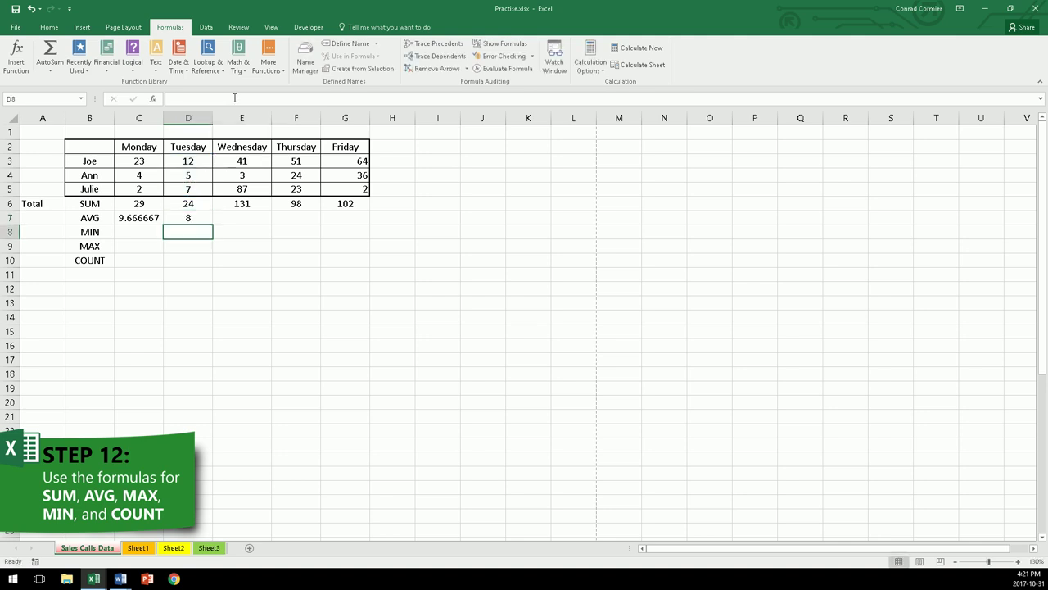
Fill the D7 average across to G7 for Wednesday through Friday.
click(196, 218)
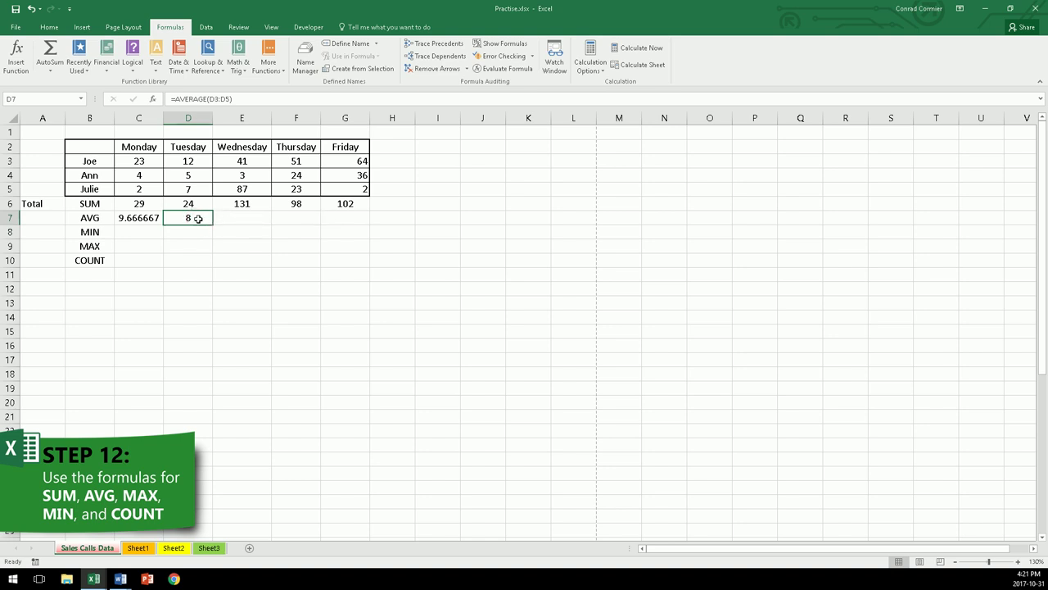
drag(212, 225, 366, 222)
click(315, 246)
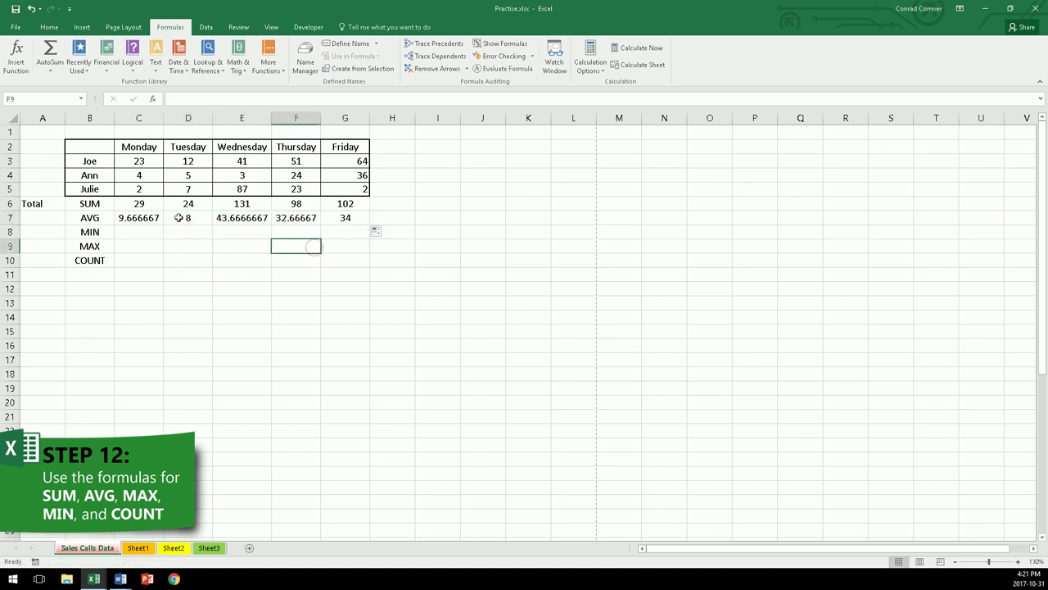
click(103, 233)
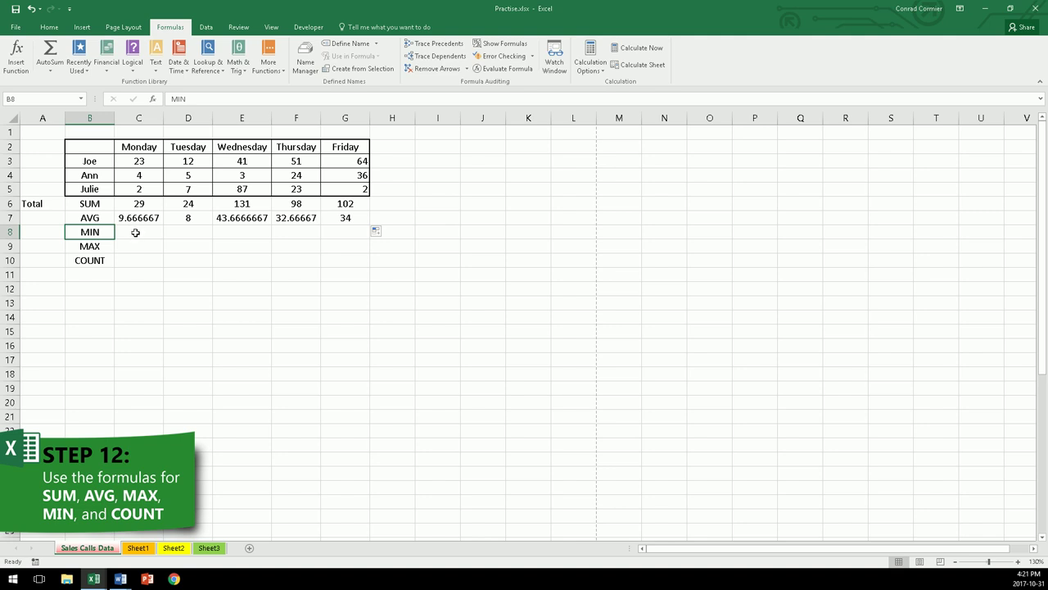
Merge C8:G8 in the MIN row and copy the merged layout to the MAX row.
drag(135, 233, 343, 233)
click(49, 27)
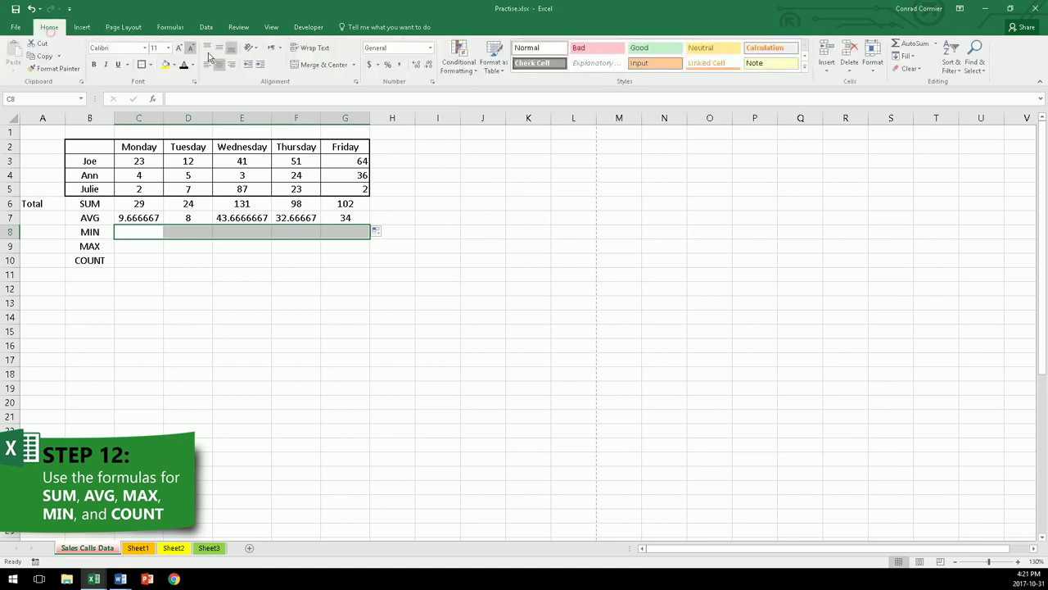
click(314, 70)
click(295, 272)
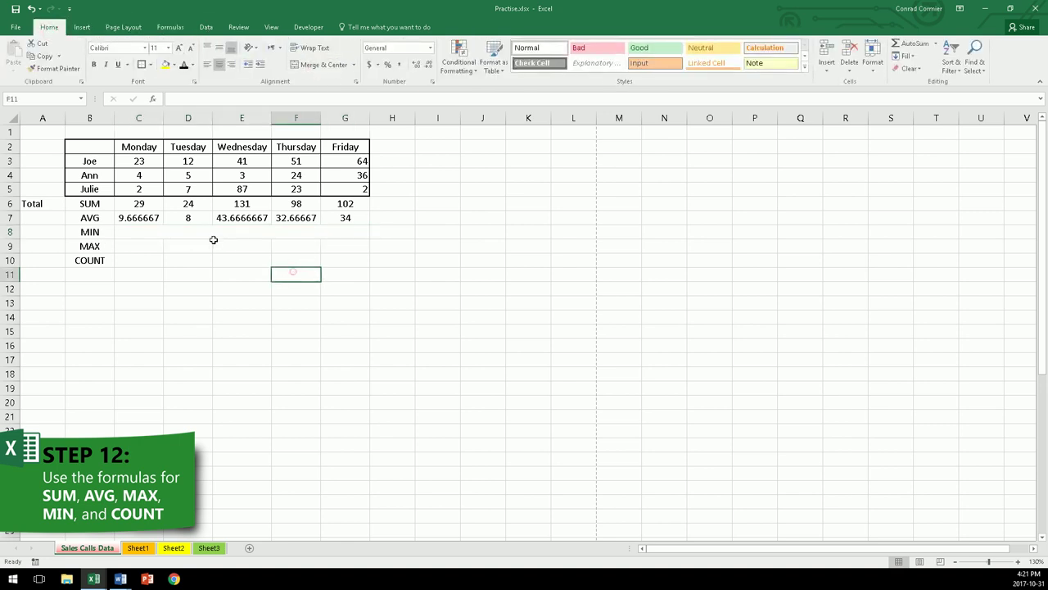
click(209, 231)
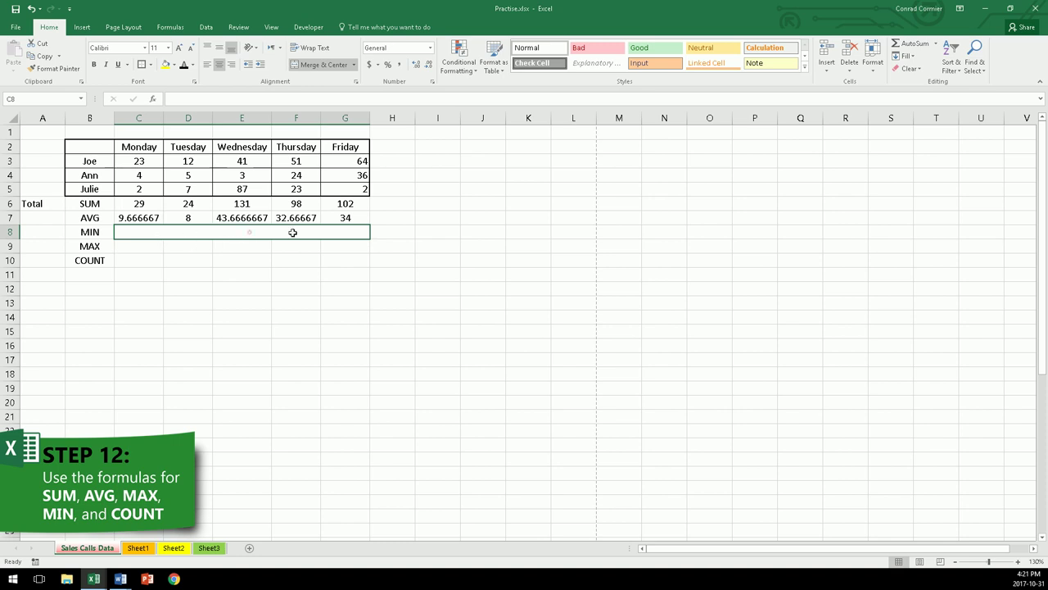
drag(370, 244, 368, 251)
click(129, 246)
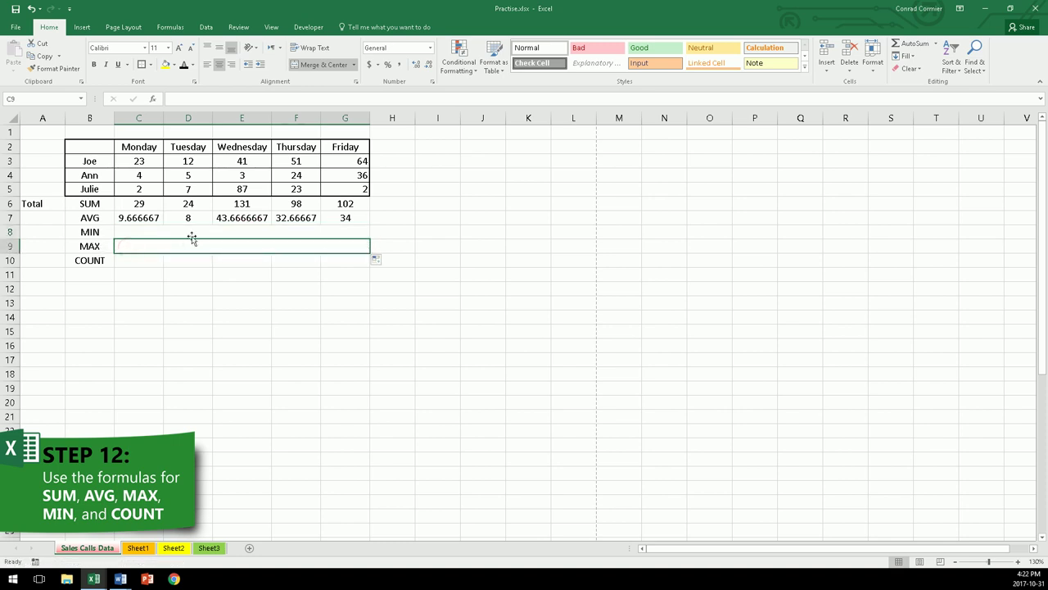
click(193, 231)
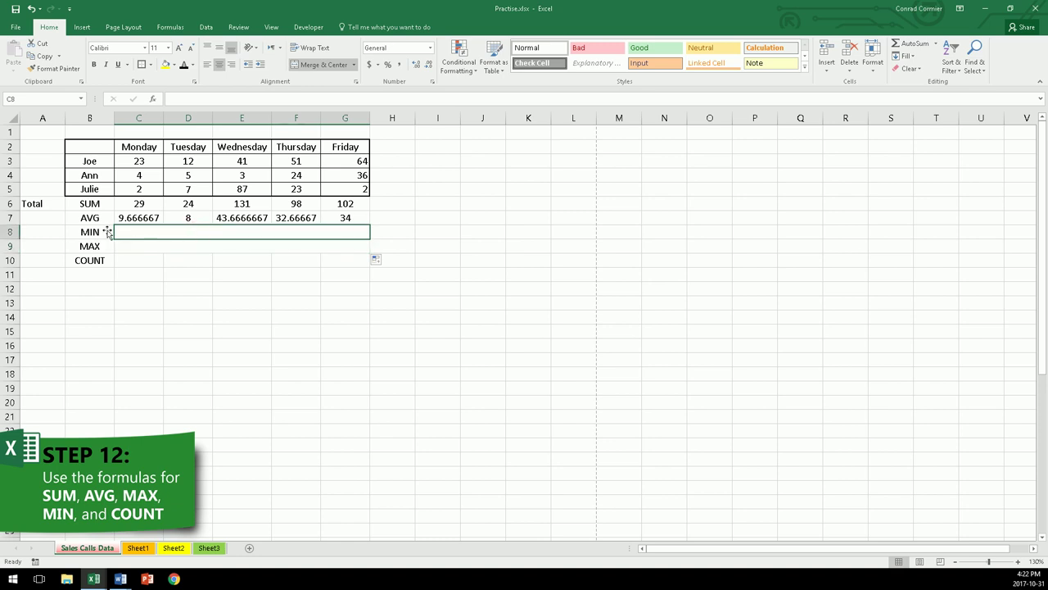
Insert an AutoSum Min formula in the merged MIN cell covering C3:G5.
click(169, 27)
click(50, 69)
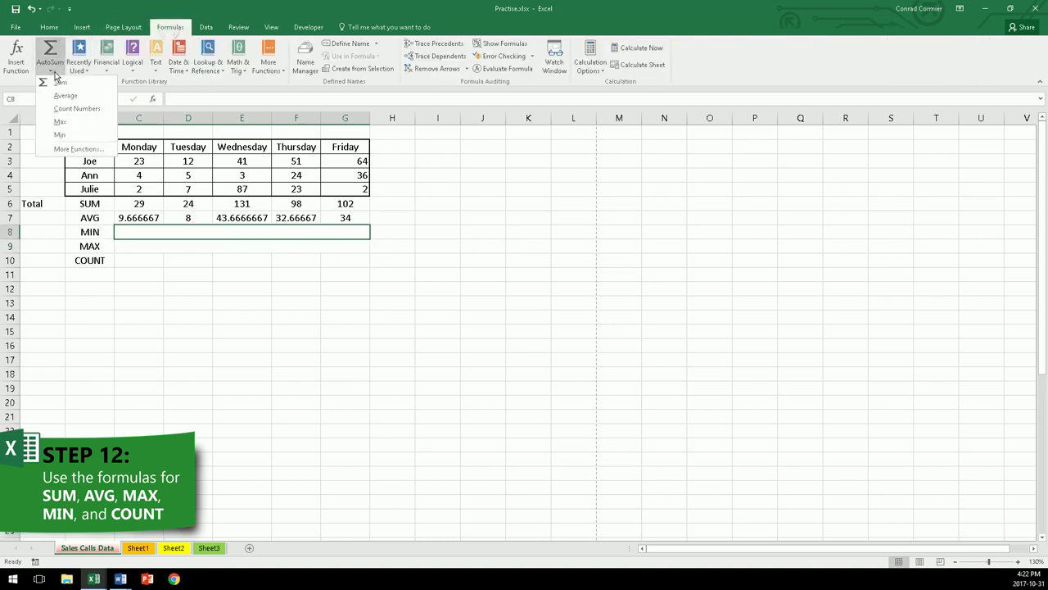
click(59, 135)
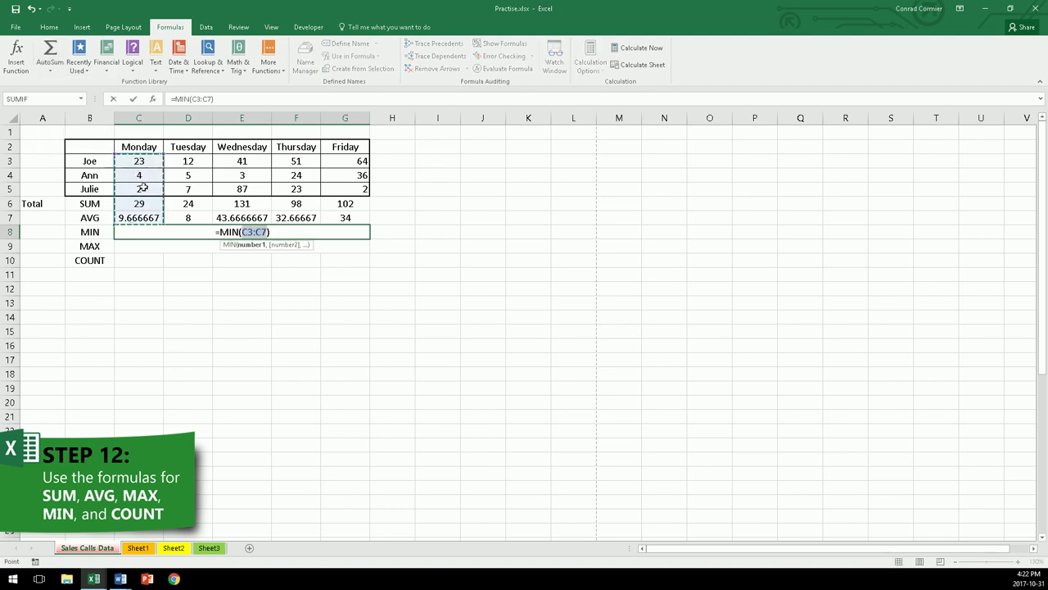
drag(136, 161, 345, 187)
Commit MIN (2) and enter =MAX(C3:G5) in the merged MAX row, returning 87.
key(Return)
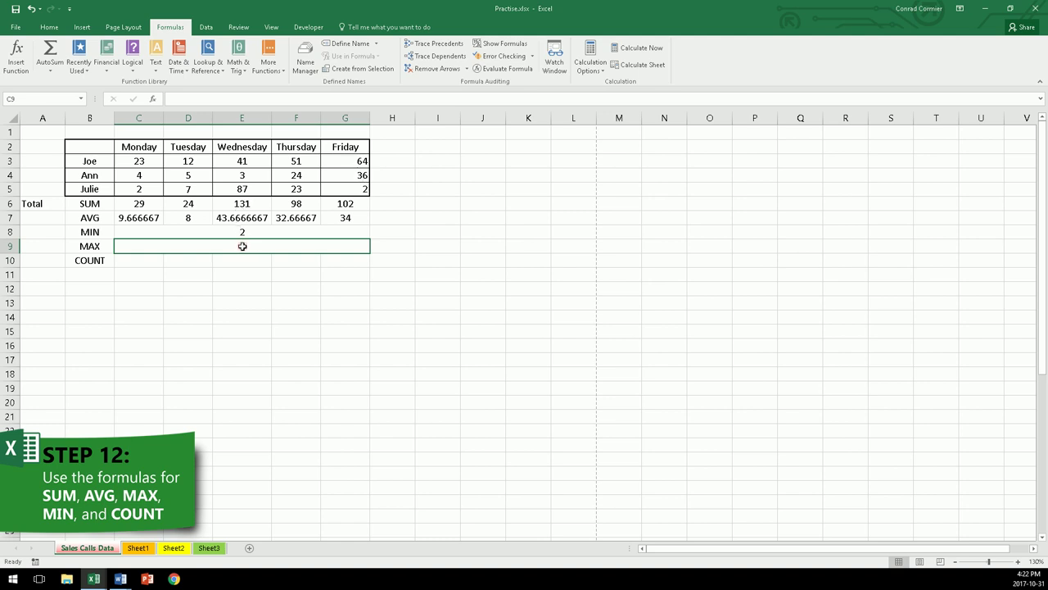
click(242, 247)
click(185, 98)
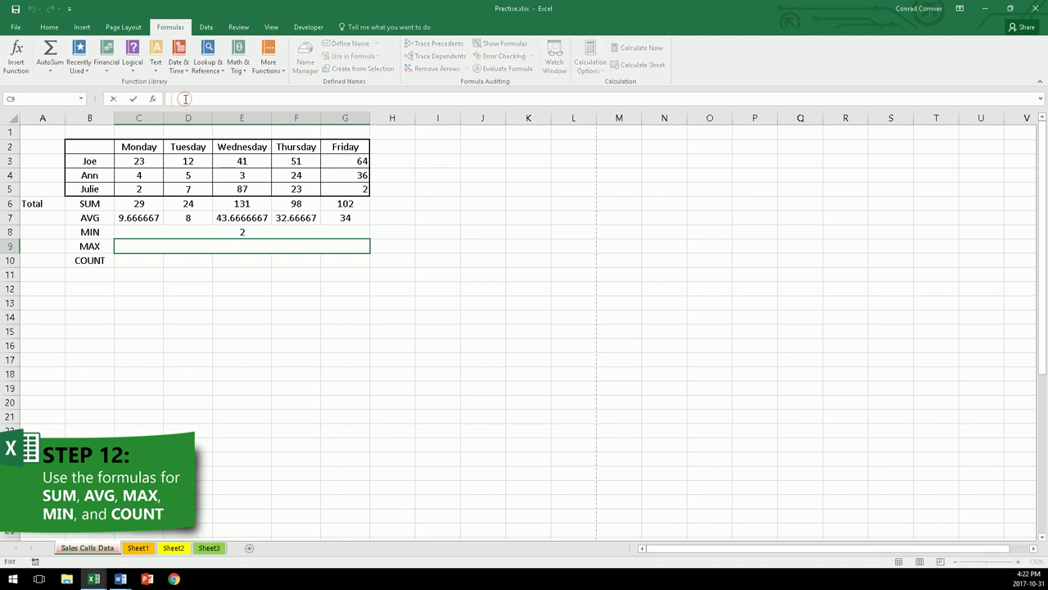
text(=M)
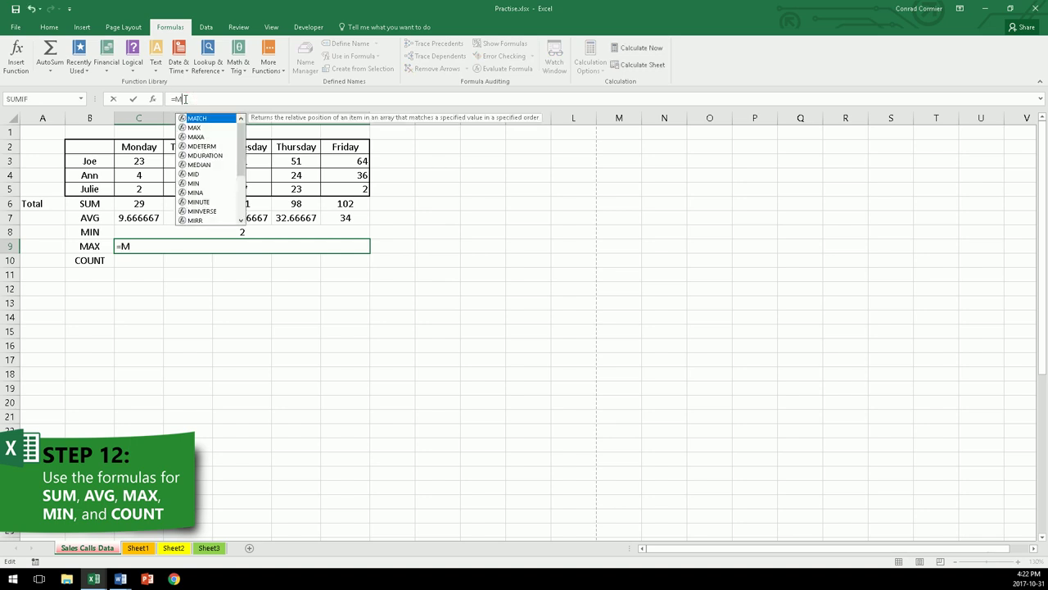
text(AX()
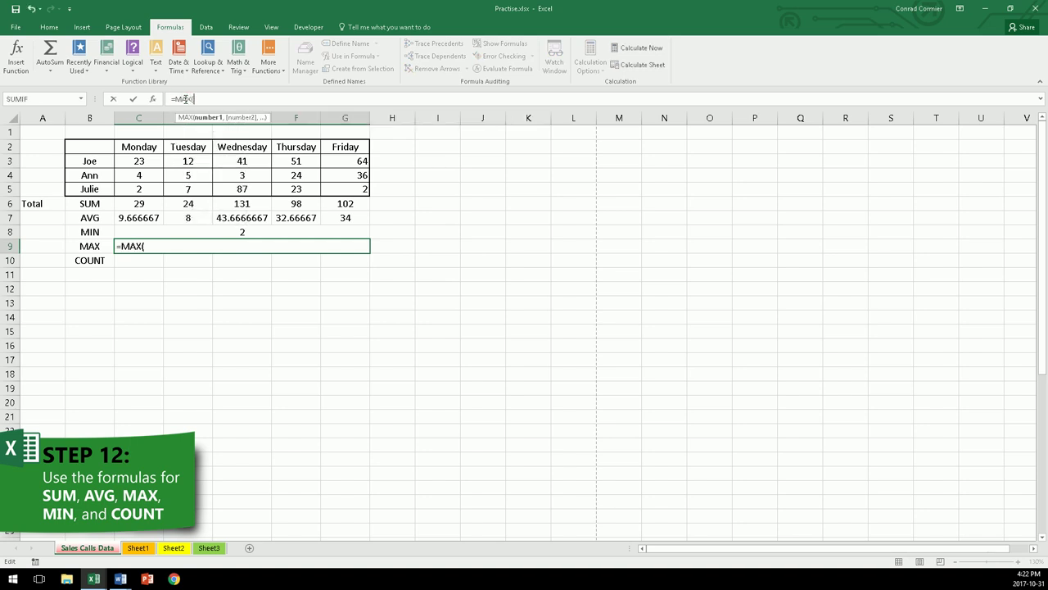
click(145, 161)
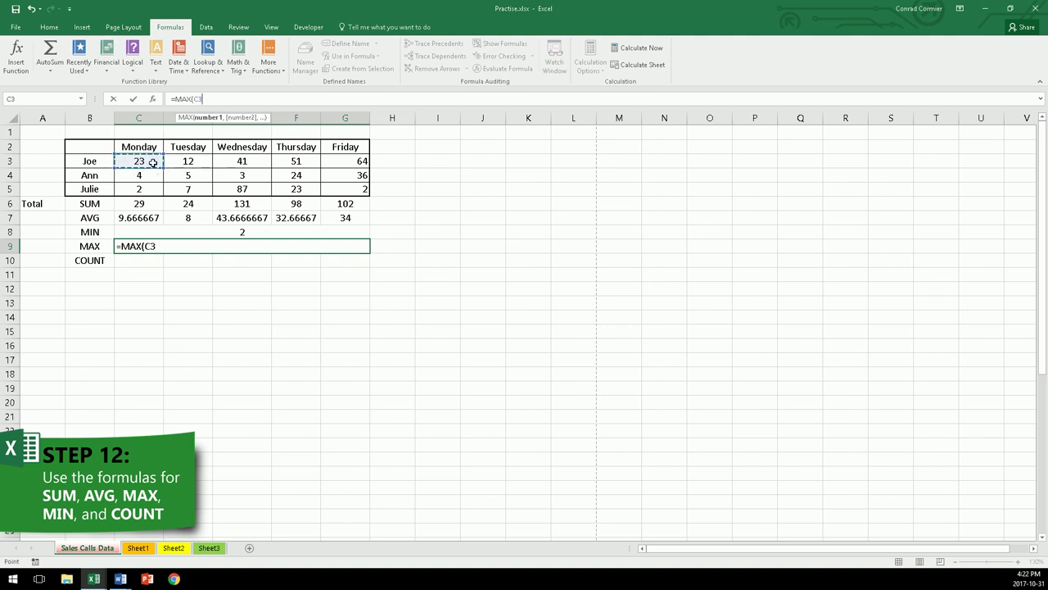
drag(152, 162, 341, 187)
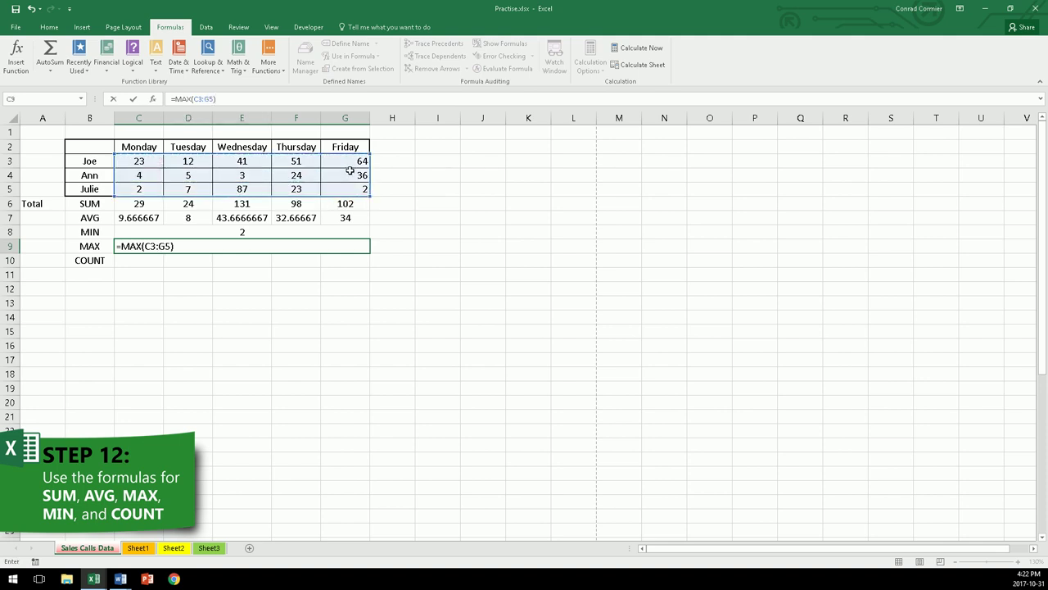
key(Return)
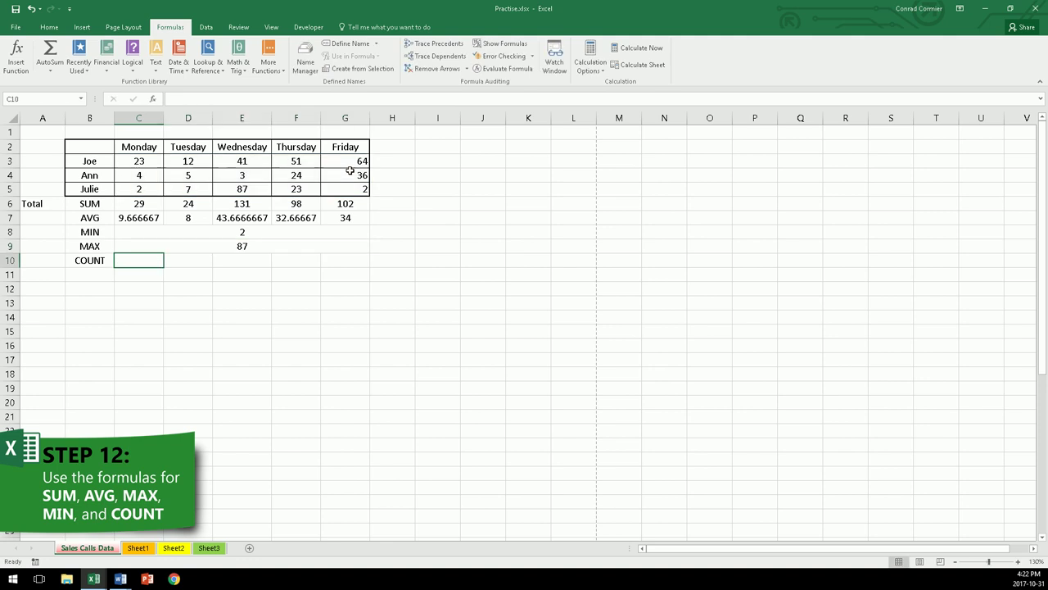
Merge and centre C10:G10 in the COUNT row.
click(226, 247)
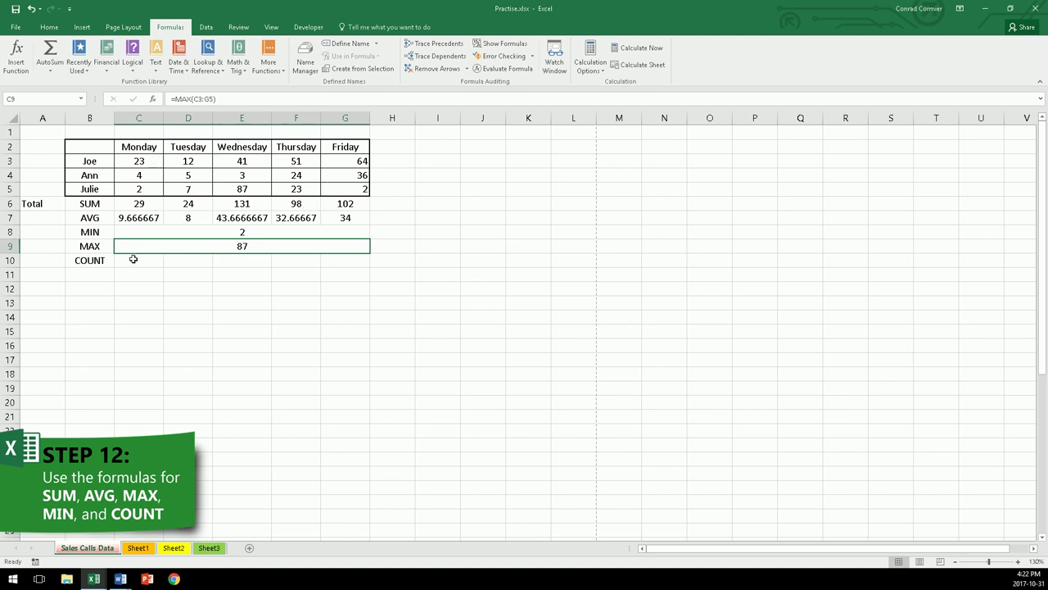
drag(132, 260, 335, 257)
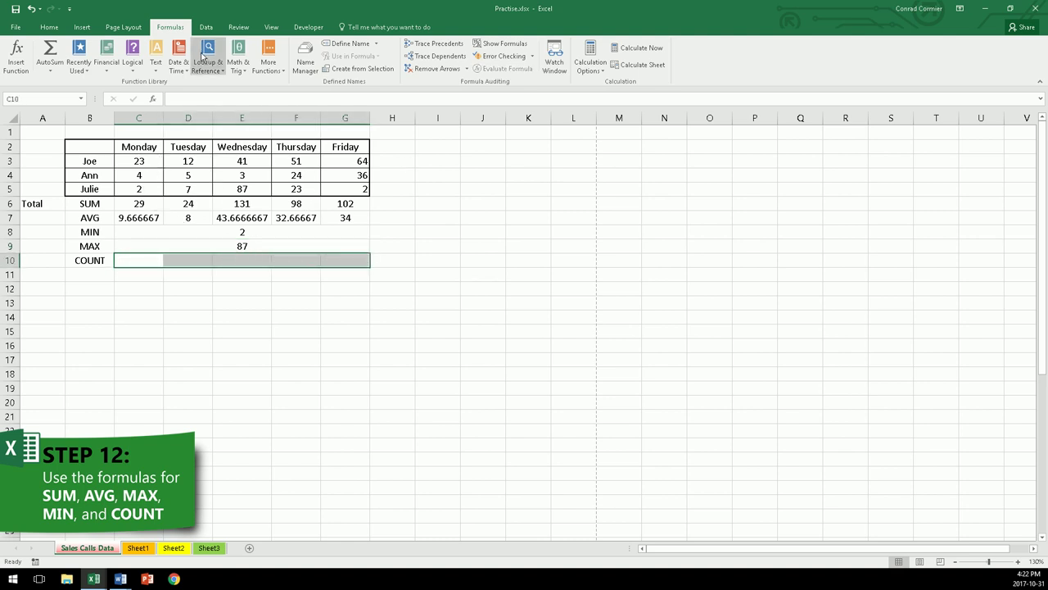
click(49, 27)
click(308, 67)
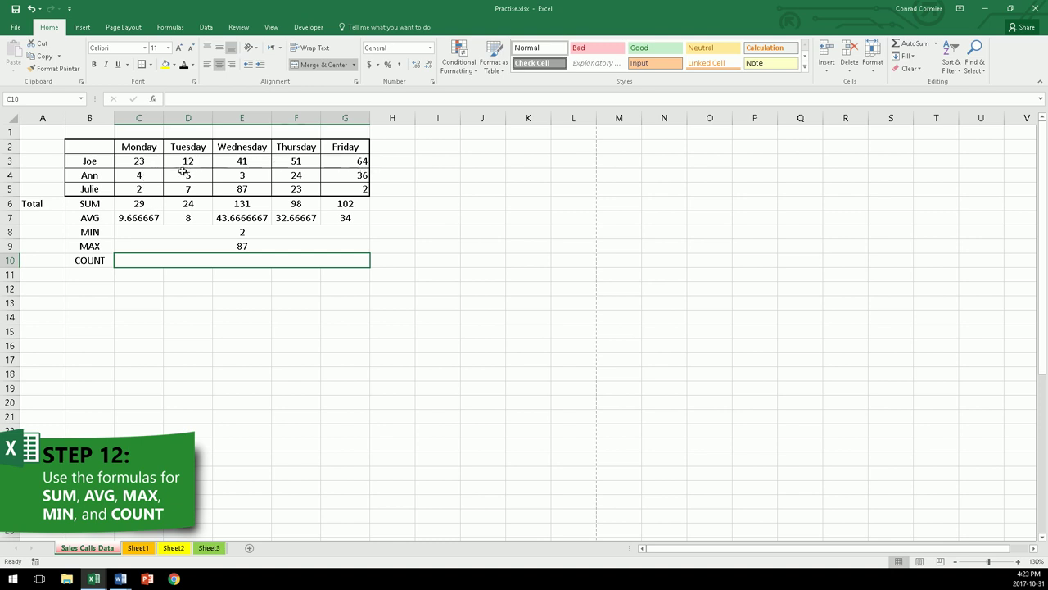
Clear Julie's Friday value in G5, leaving it blank.
click(362, 189)
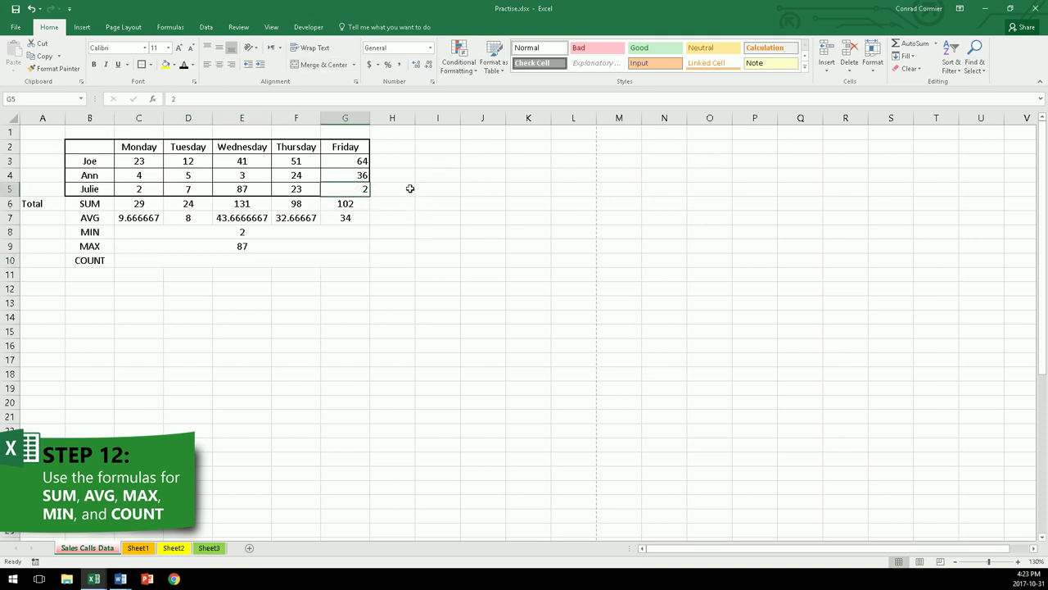
key(Delete)
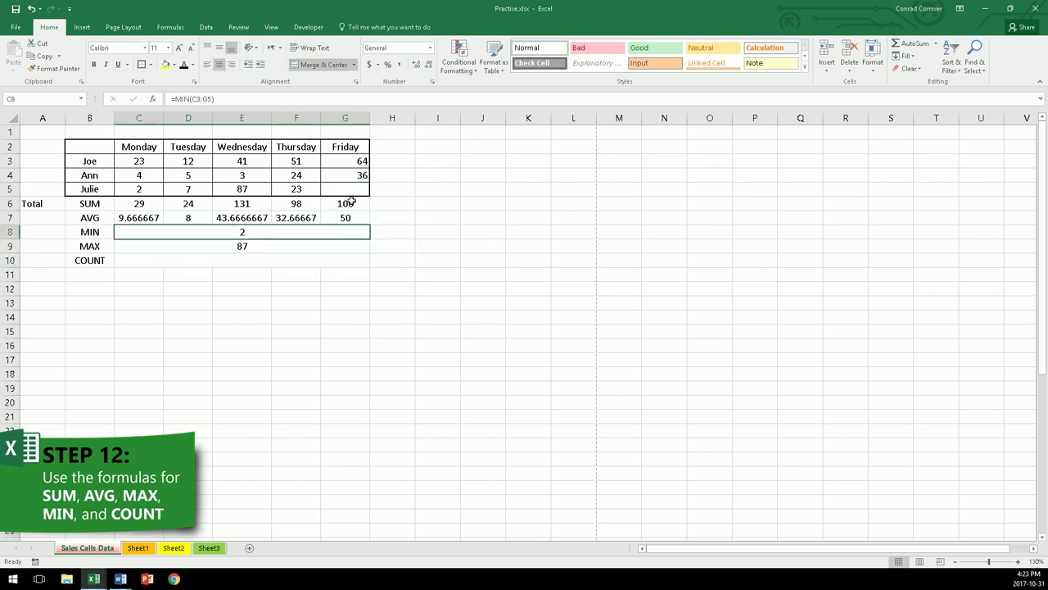
click(432, 189)
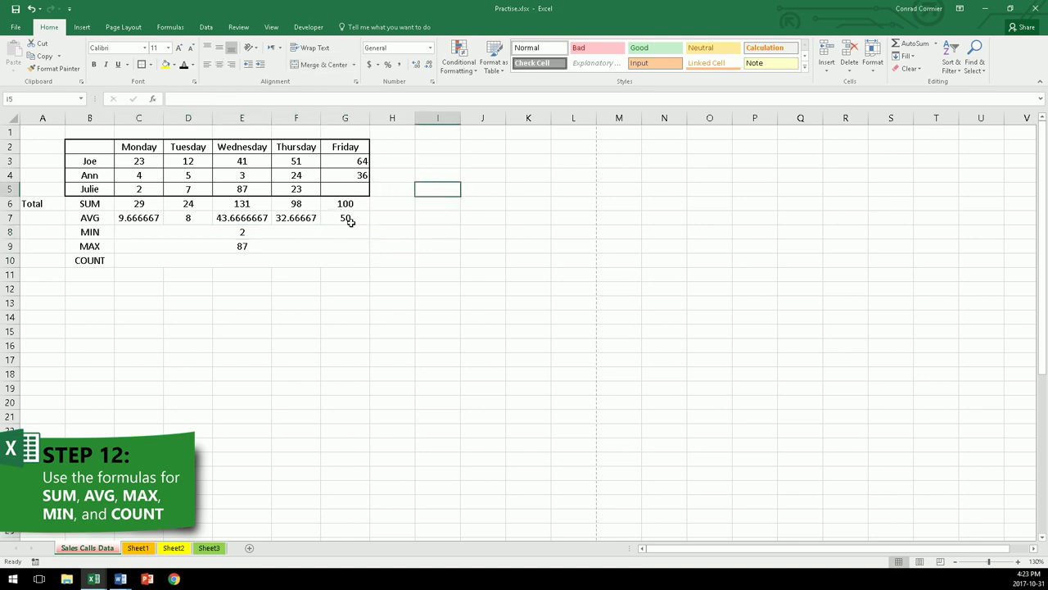
click(359, 192)
text(2)
click(421, 206)
click(365, 190)
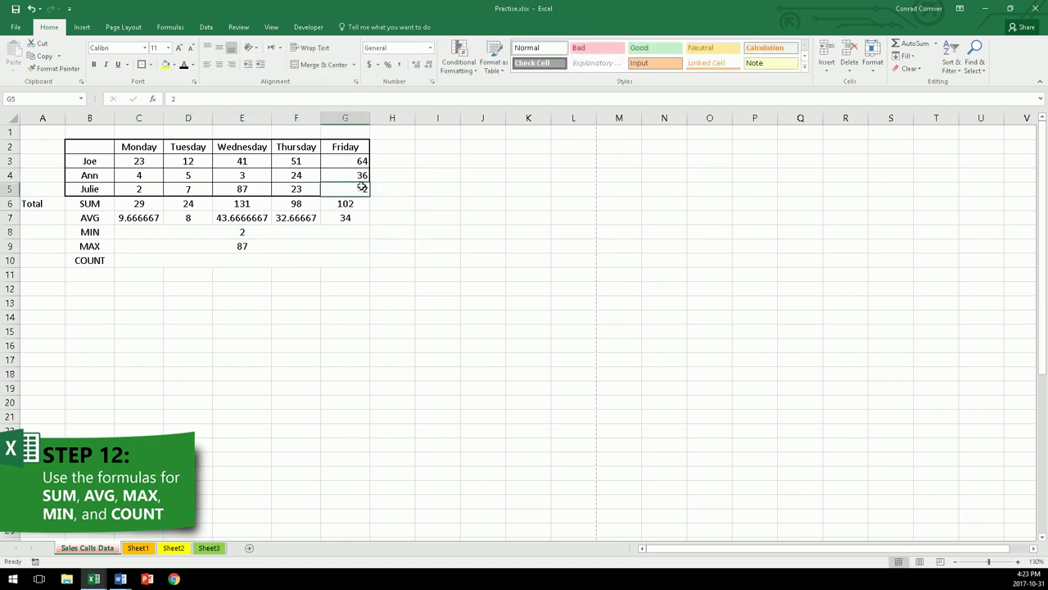
key(Delete)
click(426, 230)
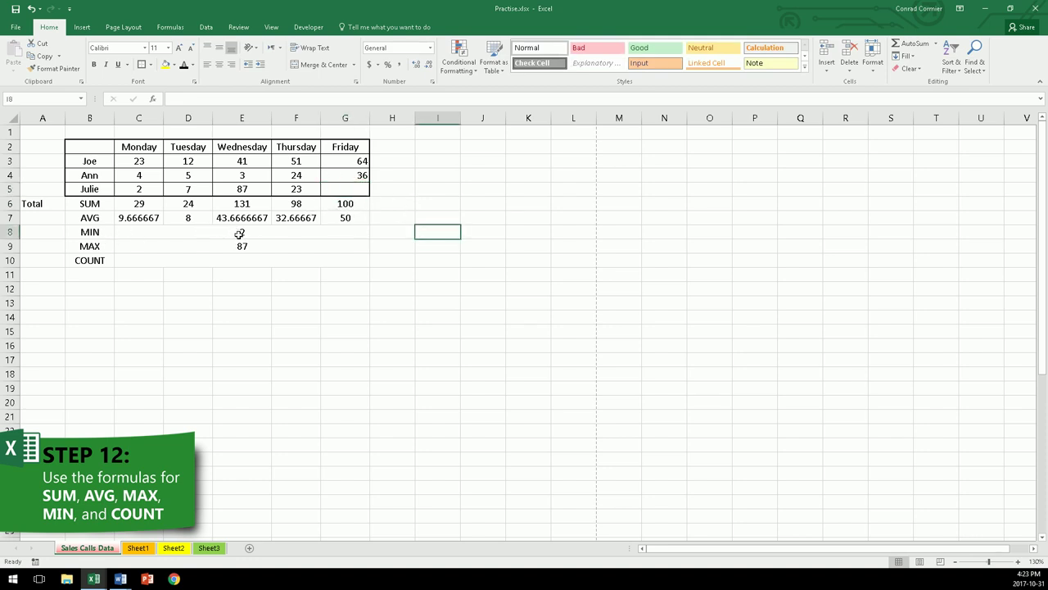
Change Julie's Monday value in C5 to 1 and review the SUM, AVG and COUNT cells.
click(146, 190)
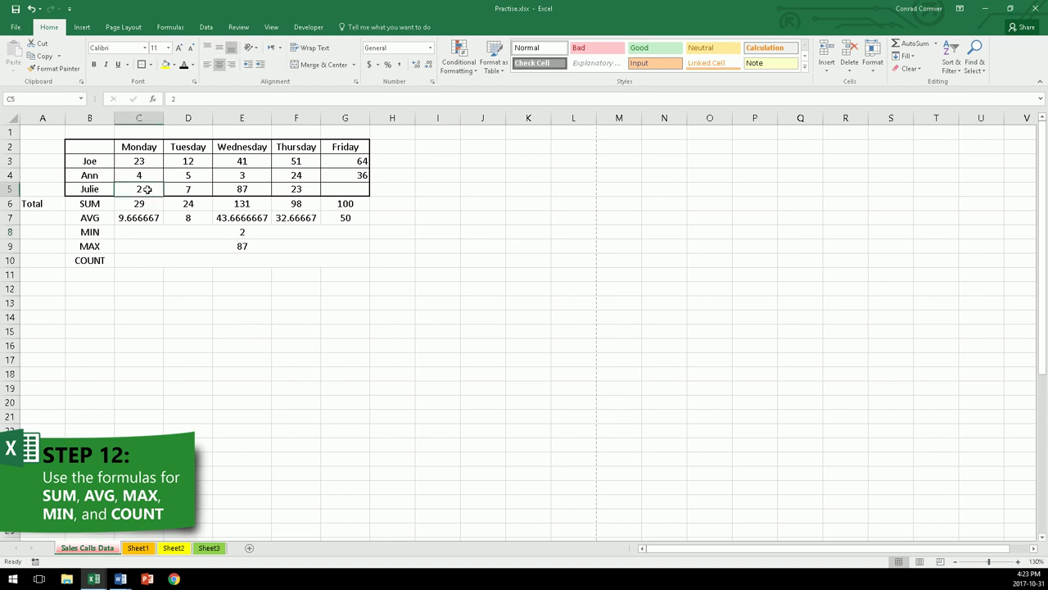
text(1)
click(489, 286)
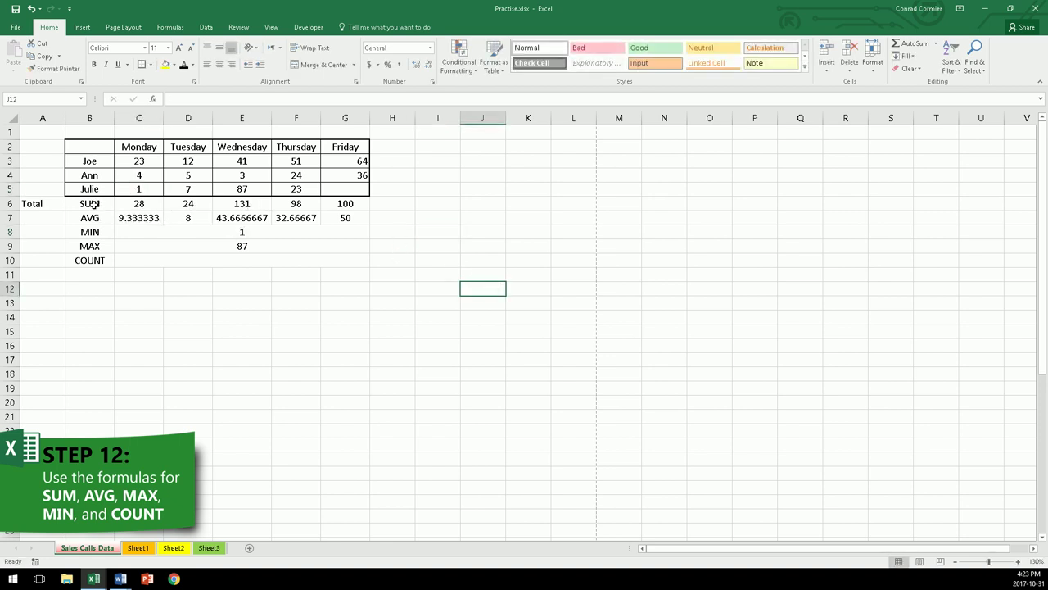
click(136, 204)
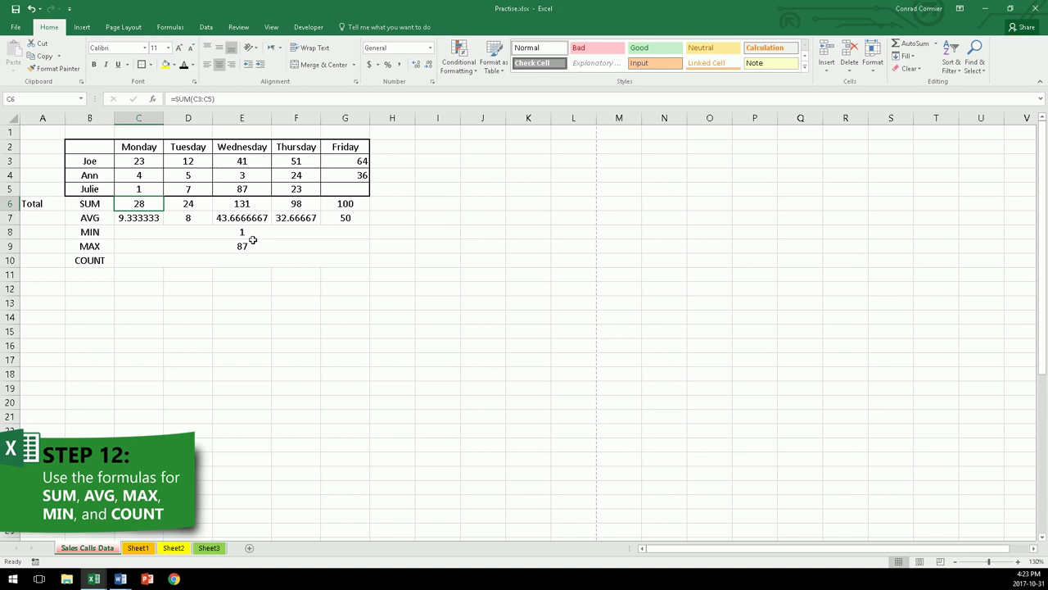
click(234, 218)
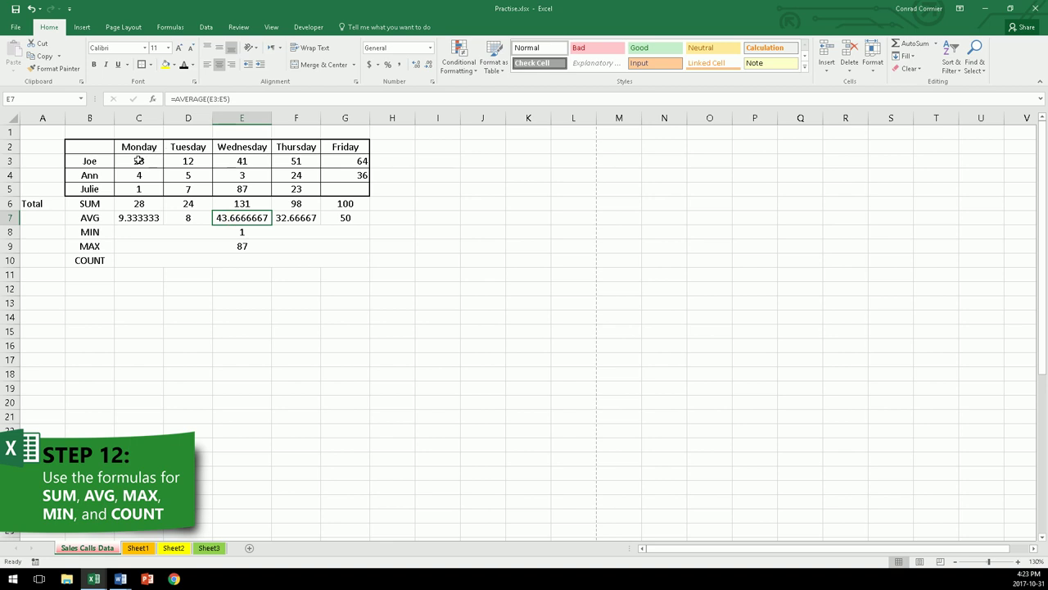
drag(139, 161, 336, 185)
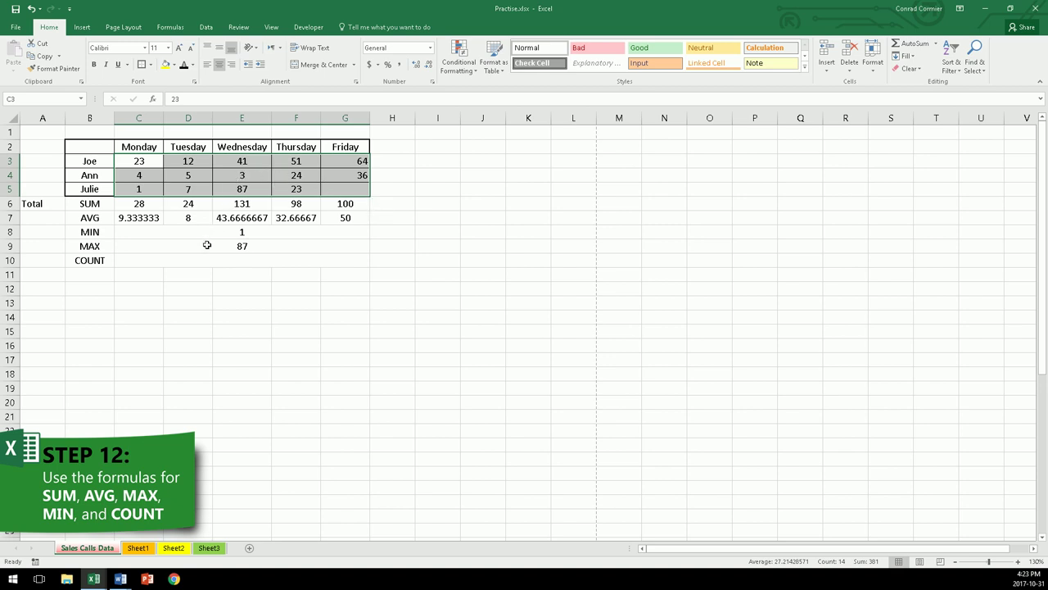
click(235, 261)
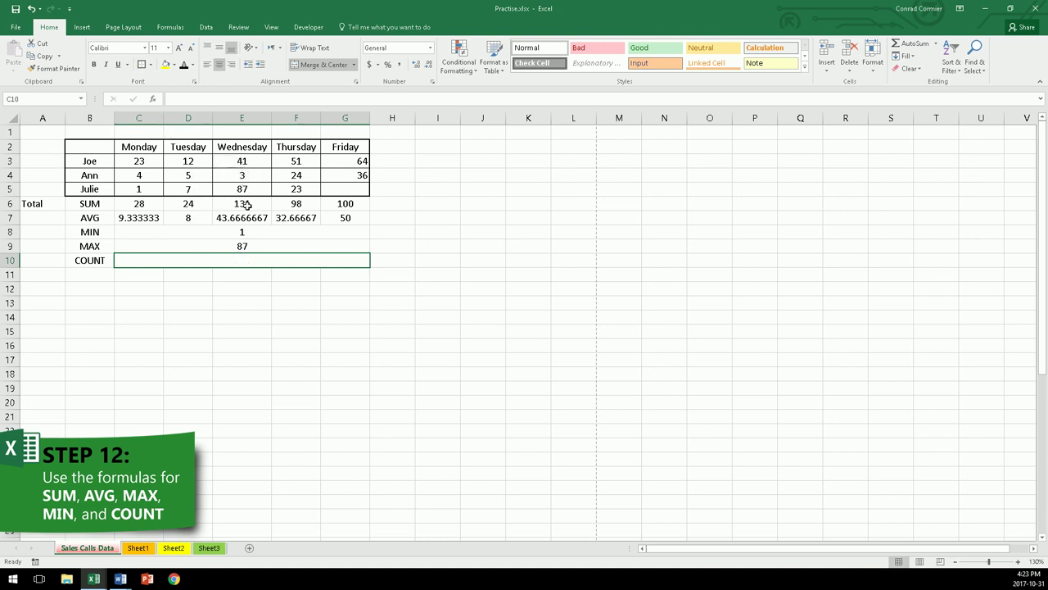
click(296, 160)
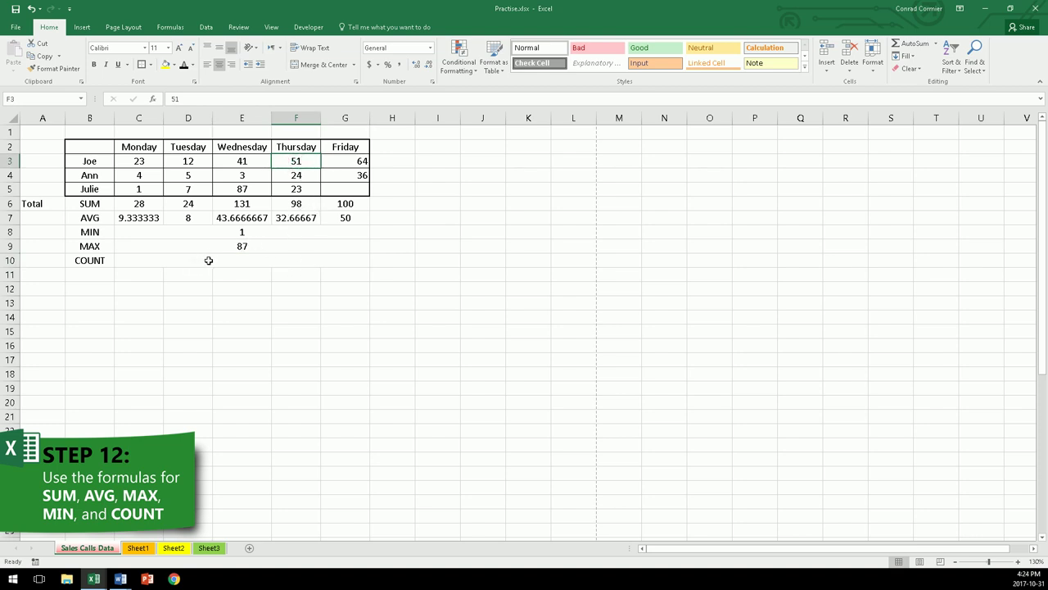
click(209, 260)
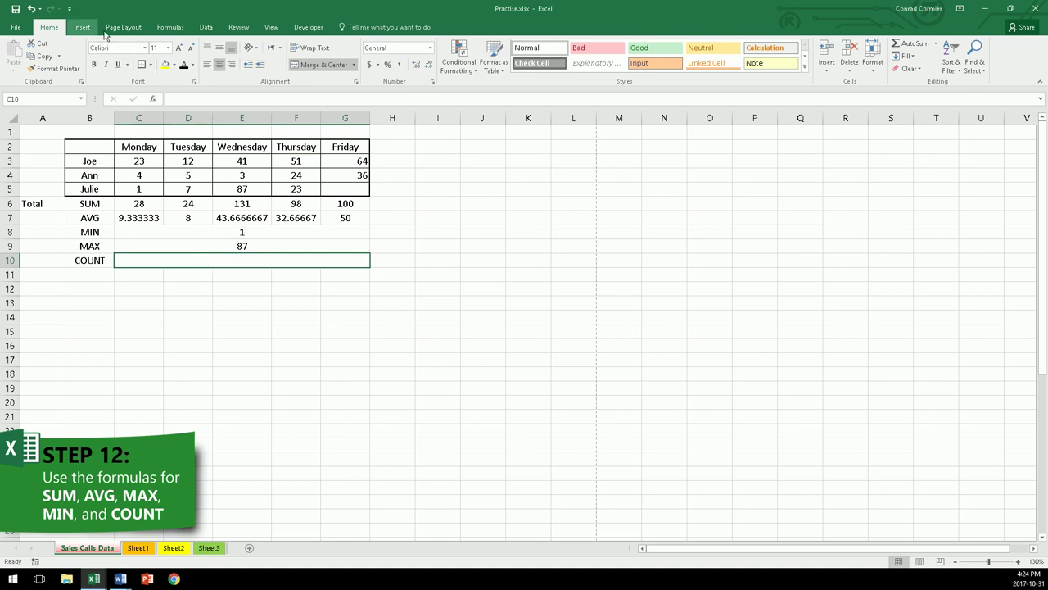
Add a Count Numbers formula over C3:G5 in the merged COUNT cell.
click(170, 27)
click(50, 71)
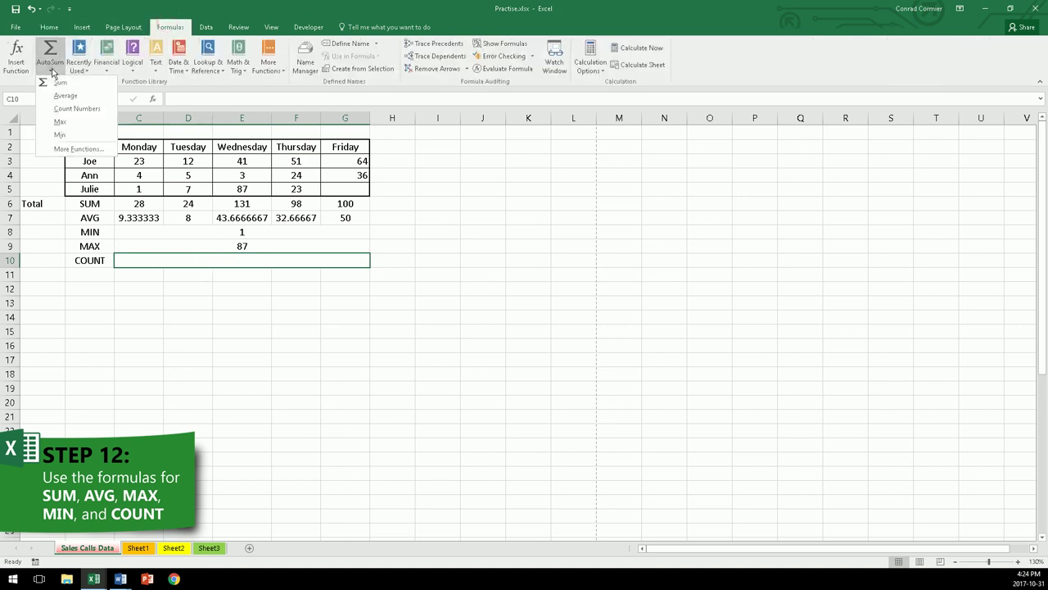
click(73, 109)
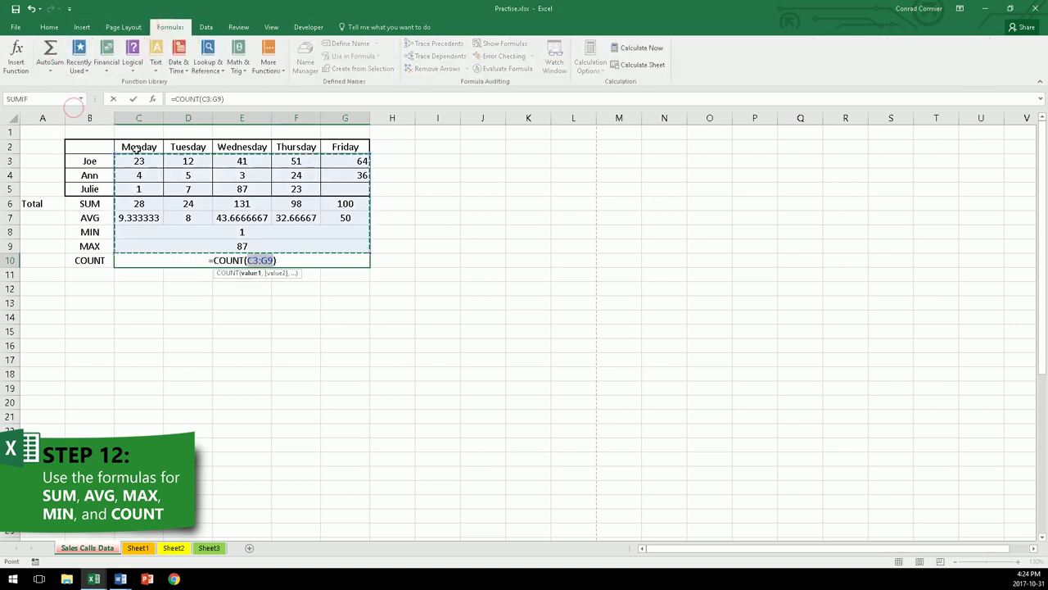
drag(136, 162, 346, 189)
key(Return)
click(258, 288)
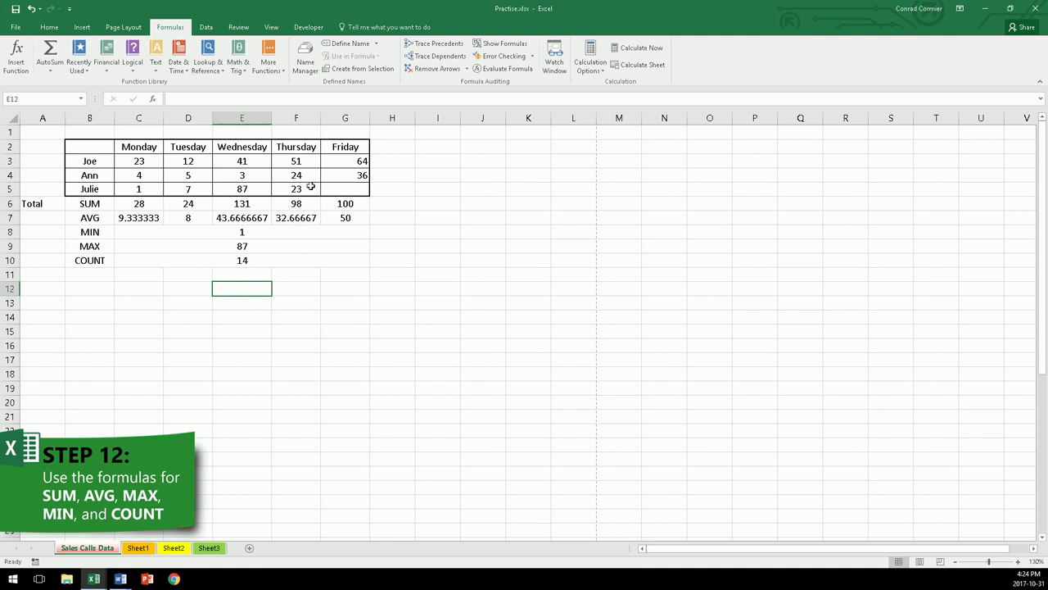
Clear Julie's Thursday value F5 and all Tuesday values D3:D5.
click(298, 189)
key(Delete)
click(480, 274)
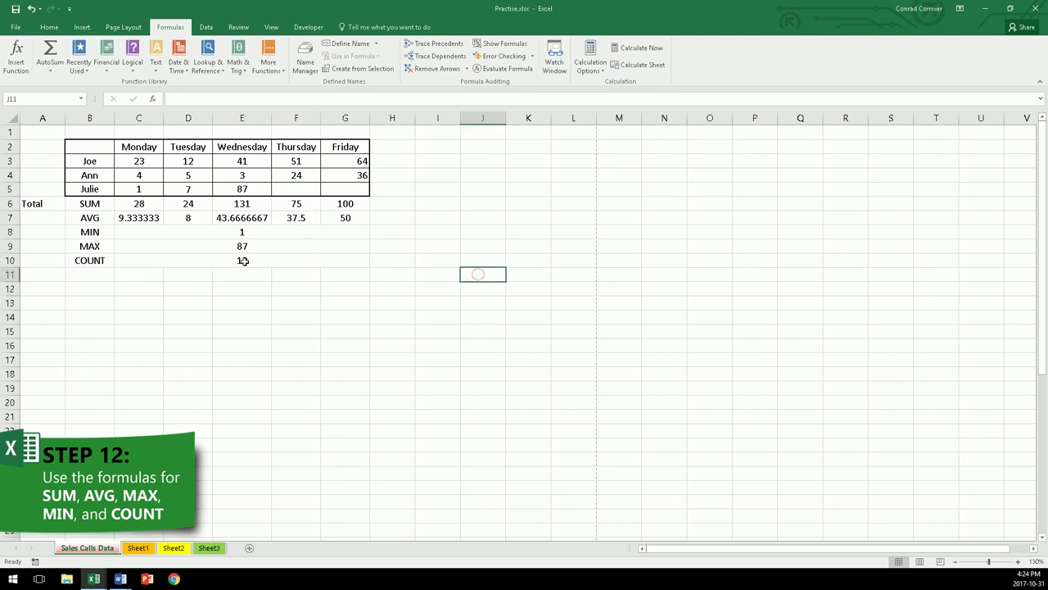
drag(181, 161, 188, 187)
key(Delete)
click(403, 220)
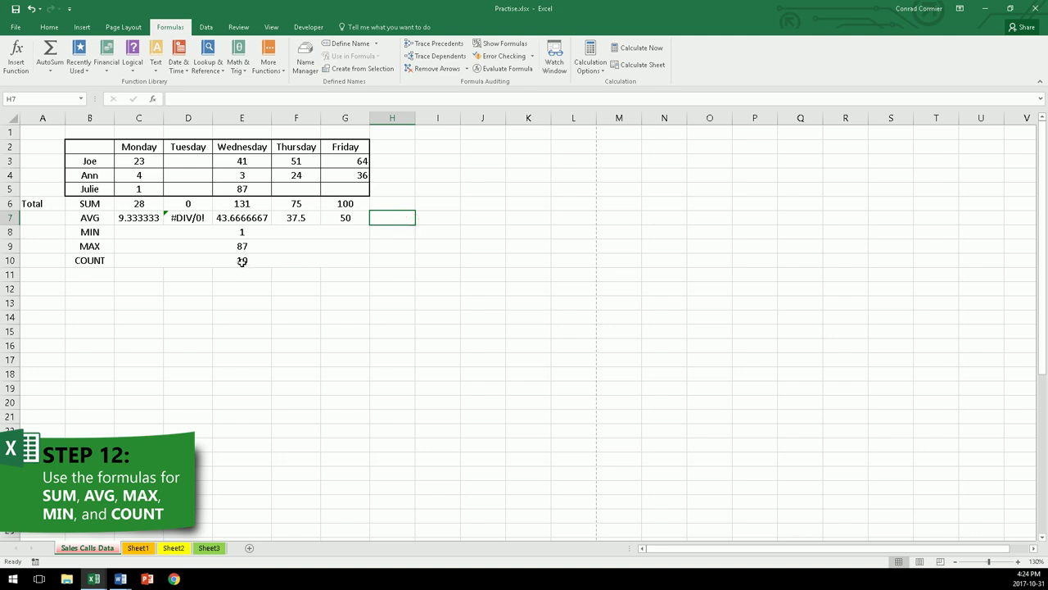
Delete the #DIV/0! error from Tuesday's AVG cell D7.
click(178, 204)
click(190, 218)
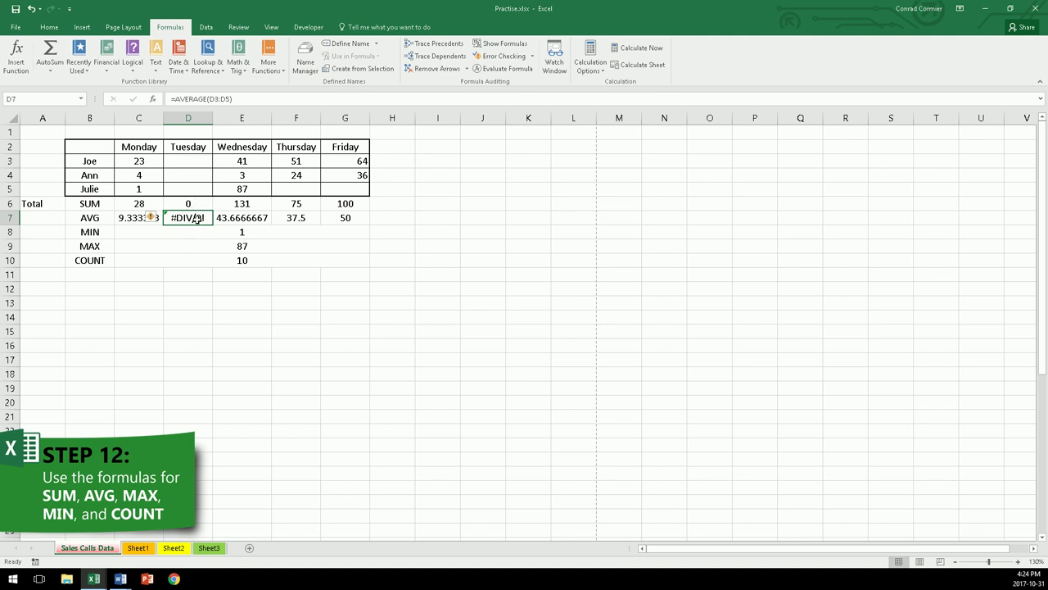
key(Delete)
click(207, 294)
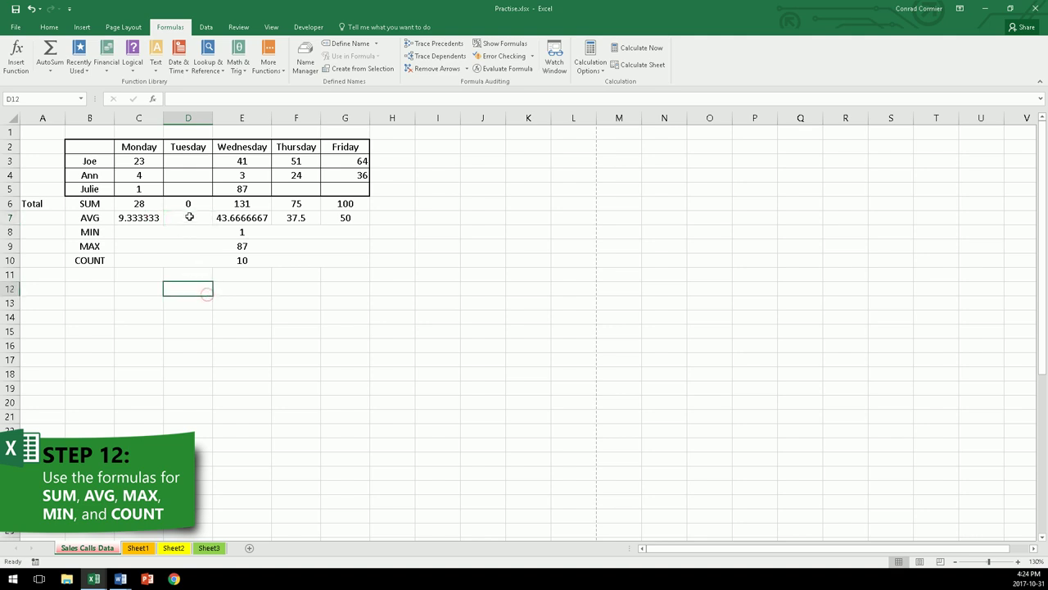
click(189, 216)
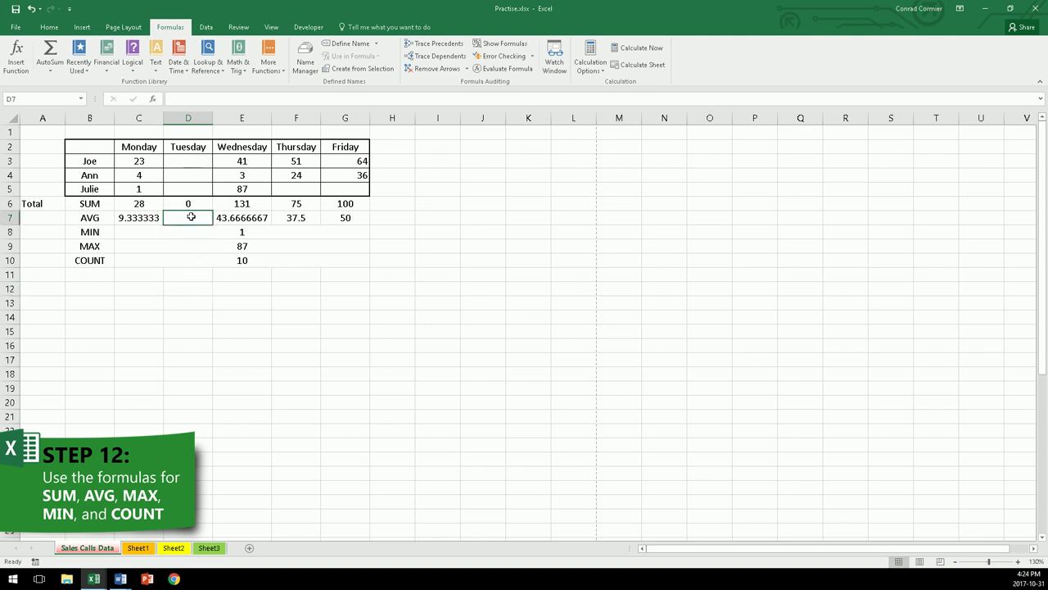
click(254, 303)
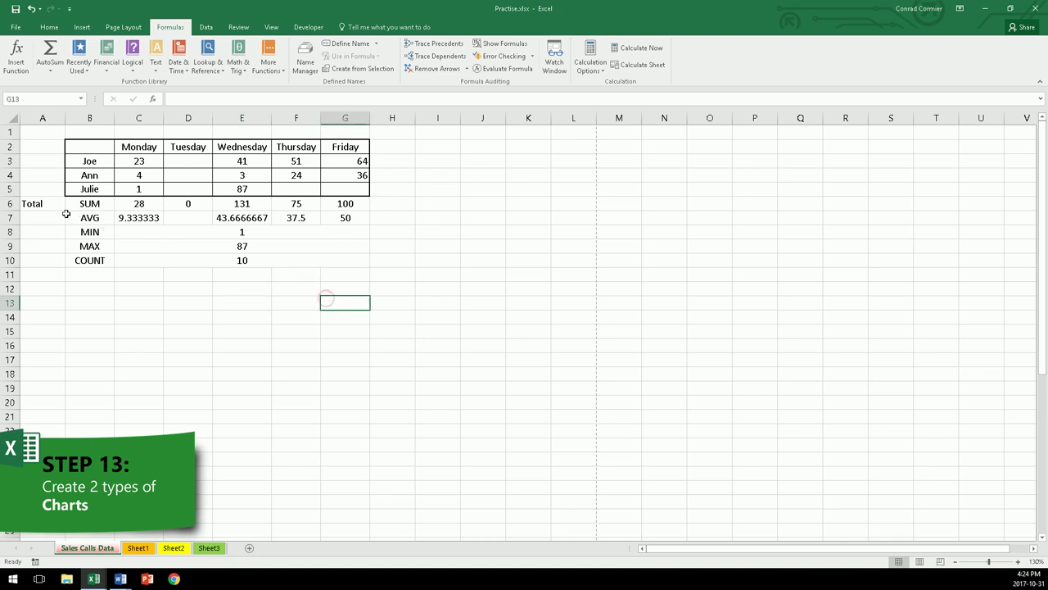
Delete summary rows 6–10 below the sales table.
drag(10, 203, 10, 261)
right_click(4, 231)
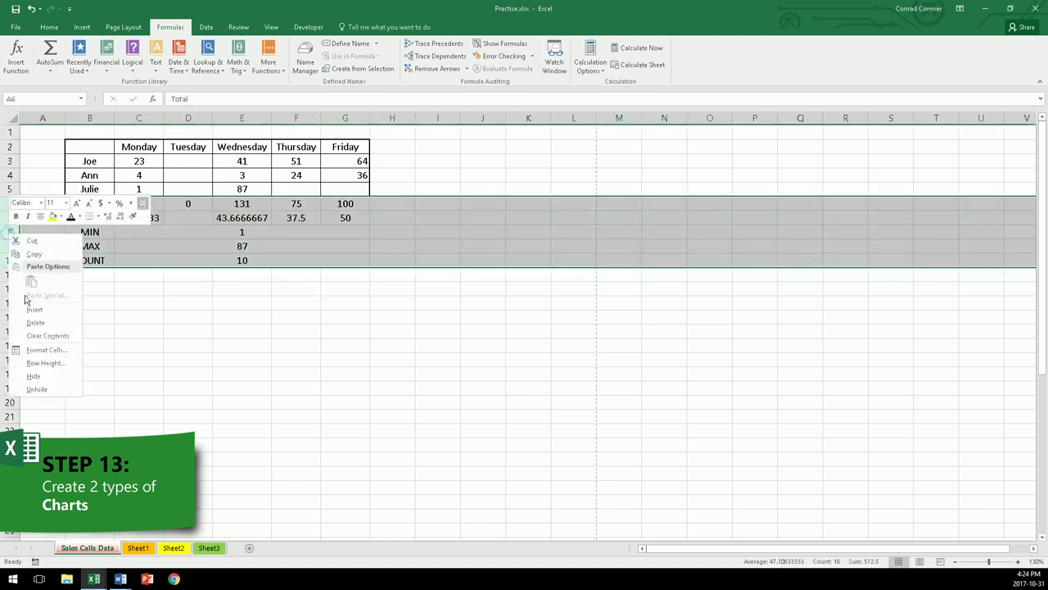
click(33, 325)
click(236, 293)
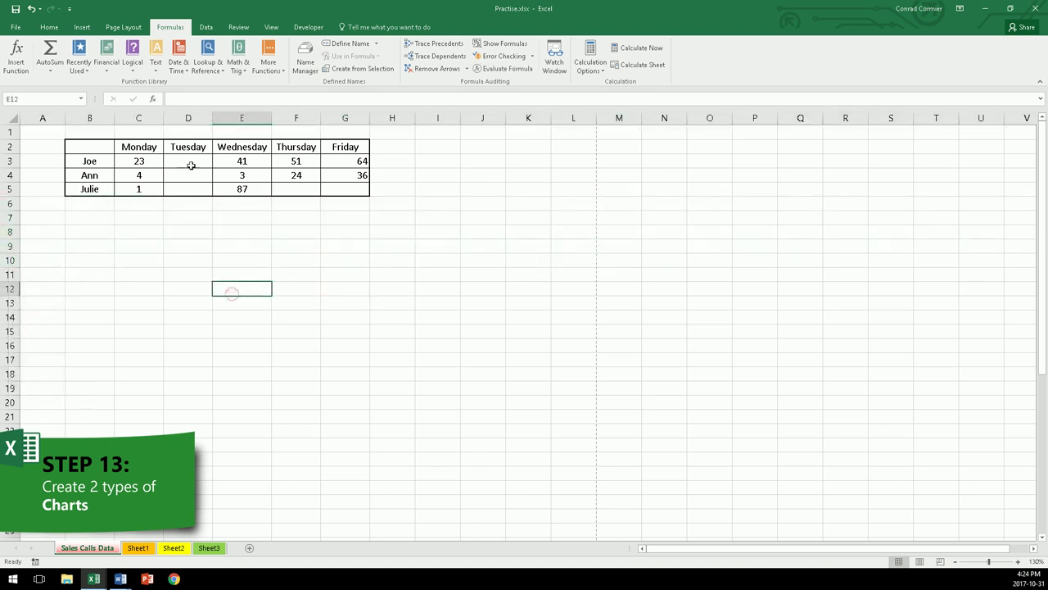
Enter 23, 45 and 1 in Tuesday's cells D3:D5 and select the table B2:G5.
click(192, 160)
text(23)
key(Return)
text(45)
key(Return)
text(1)
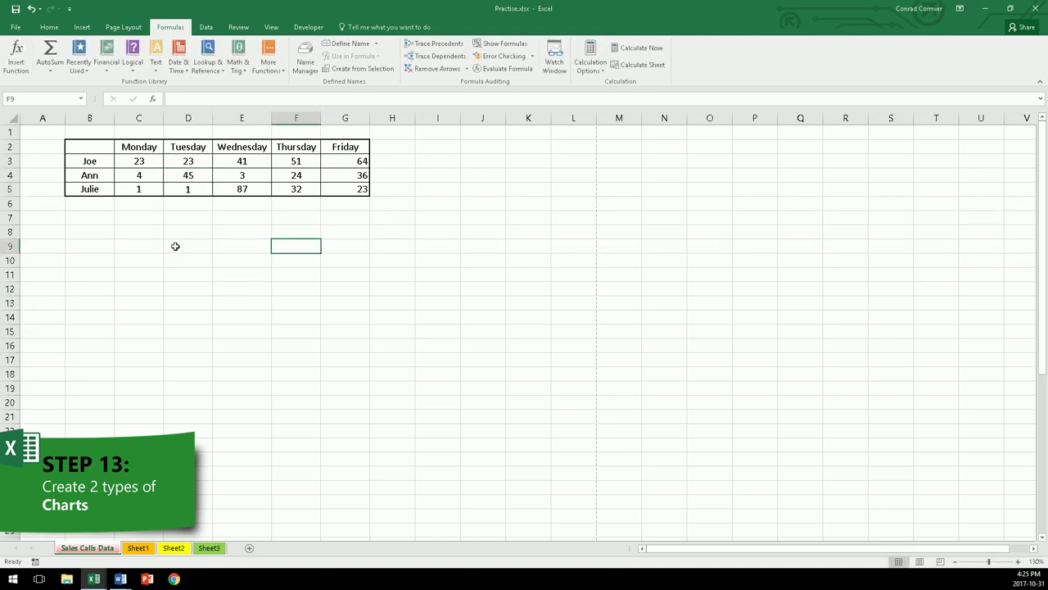
click(175, 246)
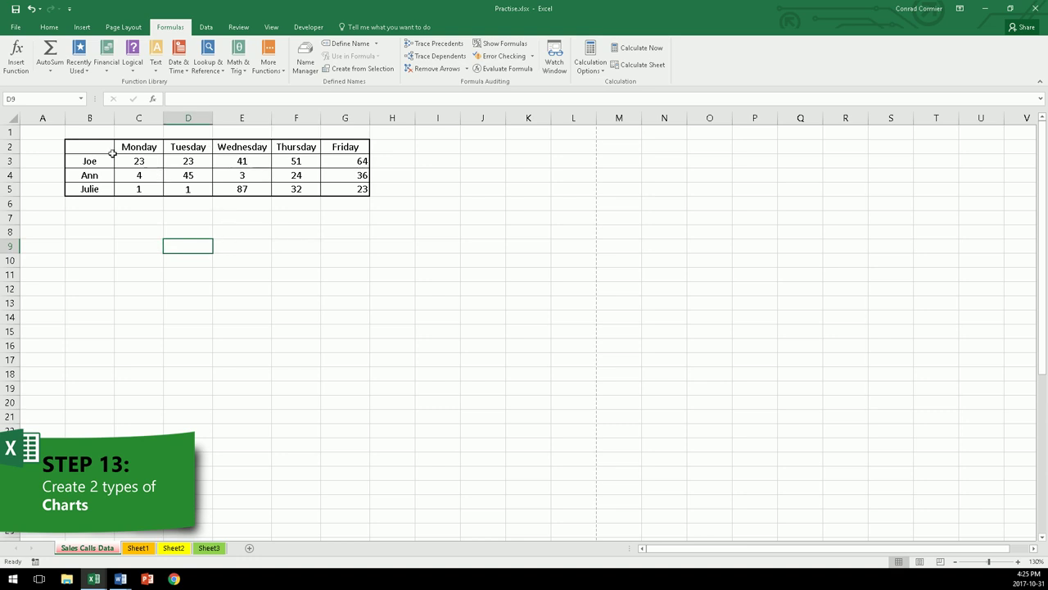
drag(82, 146, 344, 187)
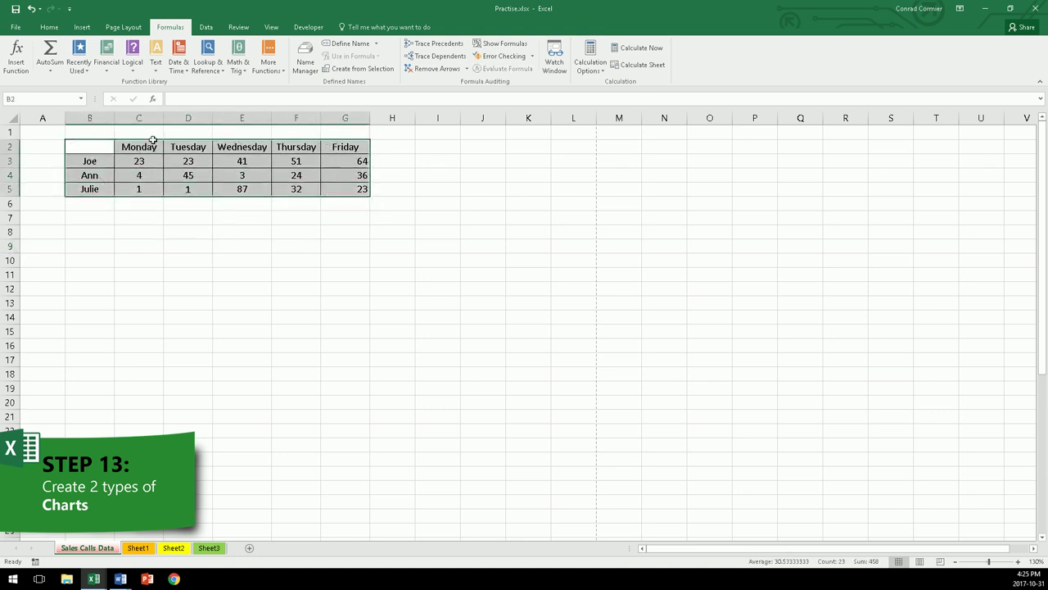
Insert a 2-D Clustered Column chart of B2:G5 and place it below the table on the left.
click(82, 27)
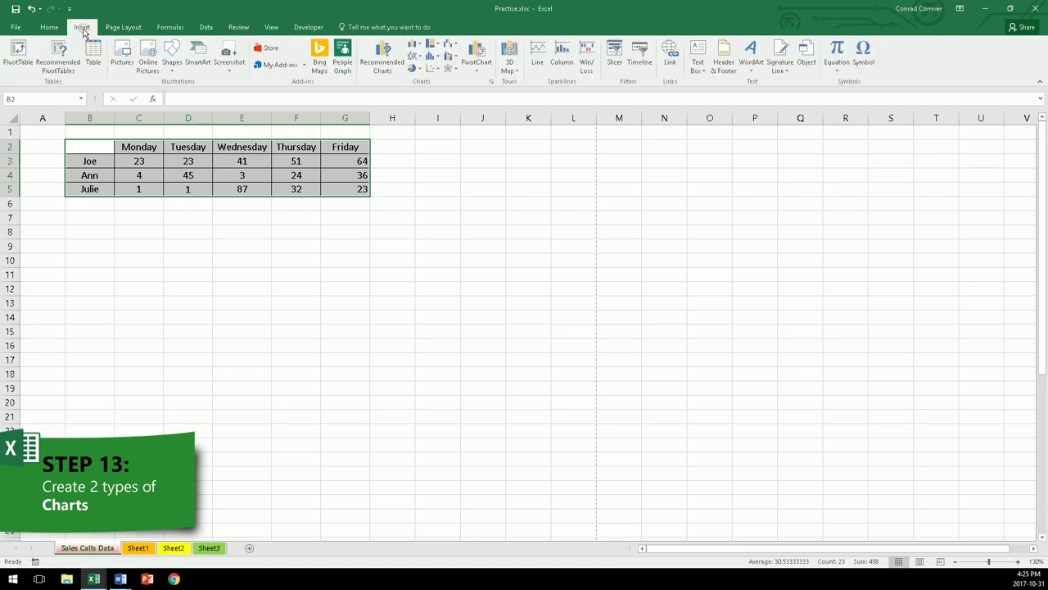
click(420, 46)
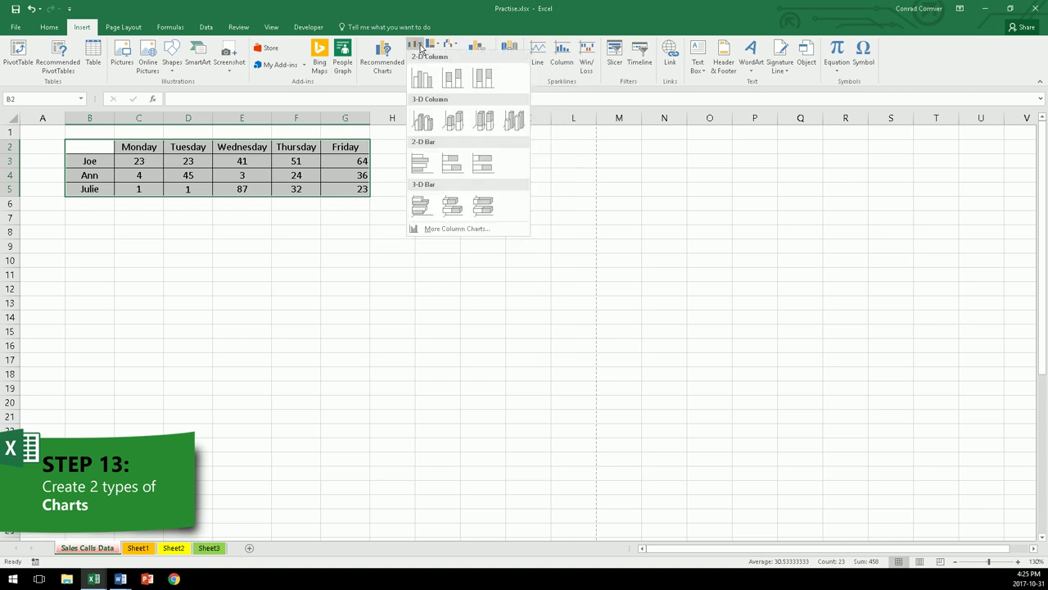
click(423, 79)
drag(446, 252, 118, 239)
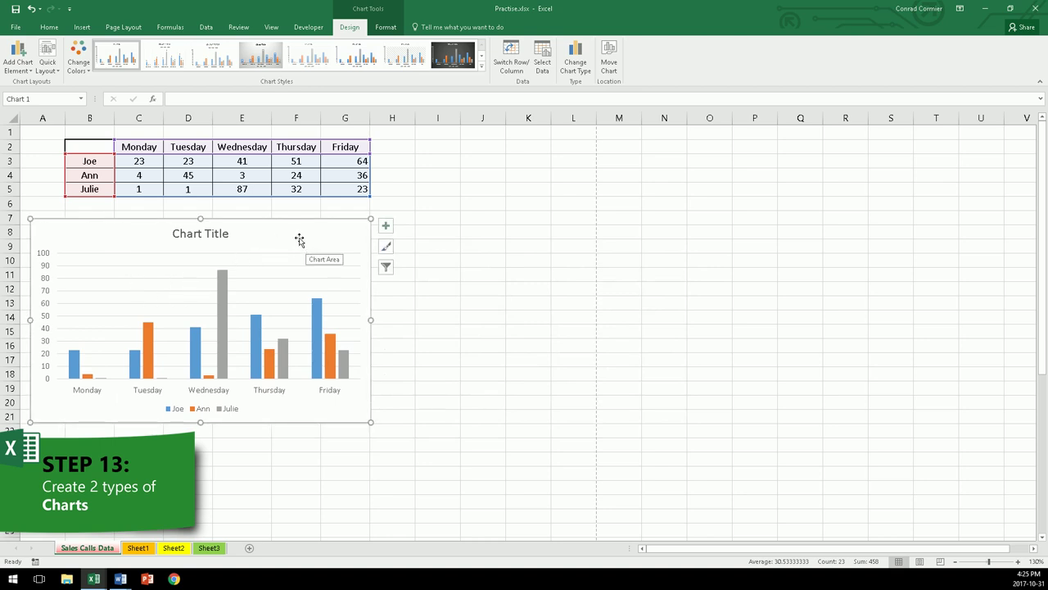
Insert a 2-D Line with Markers chart of B2:G5 beside the column chart.
click(92, 146)
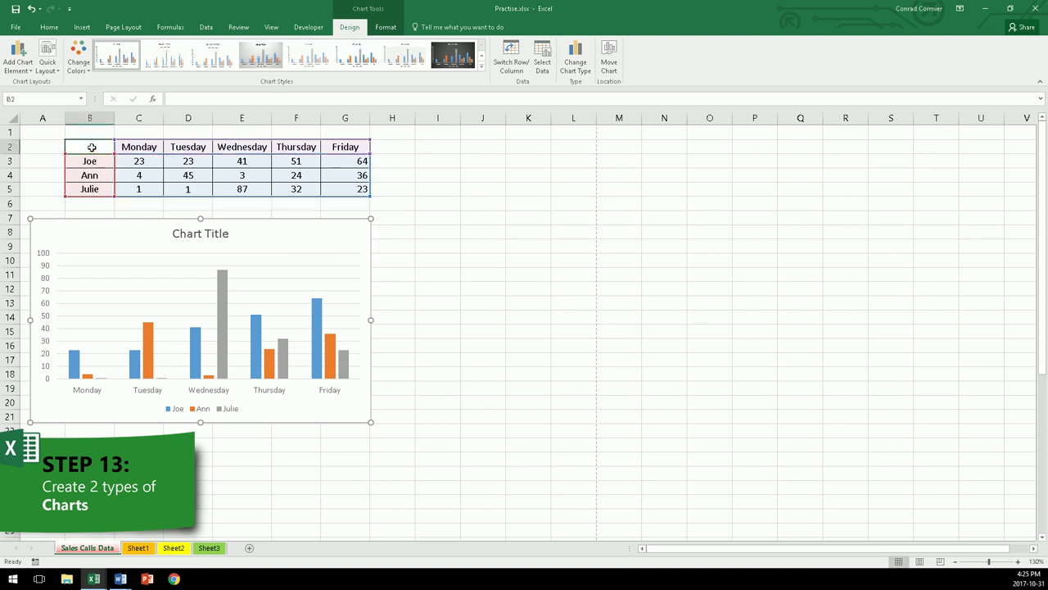
drag(85, 148, 347, 192)
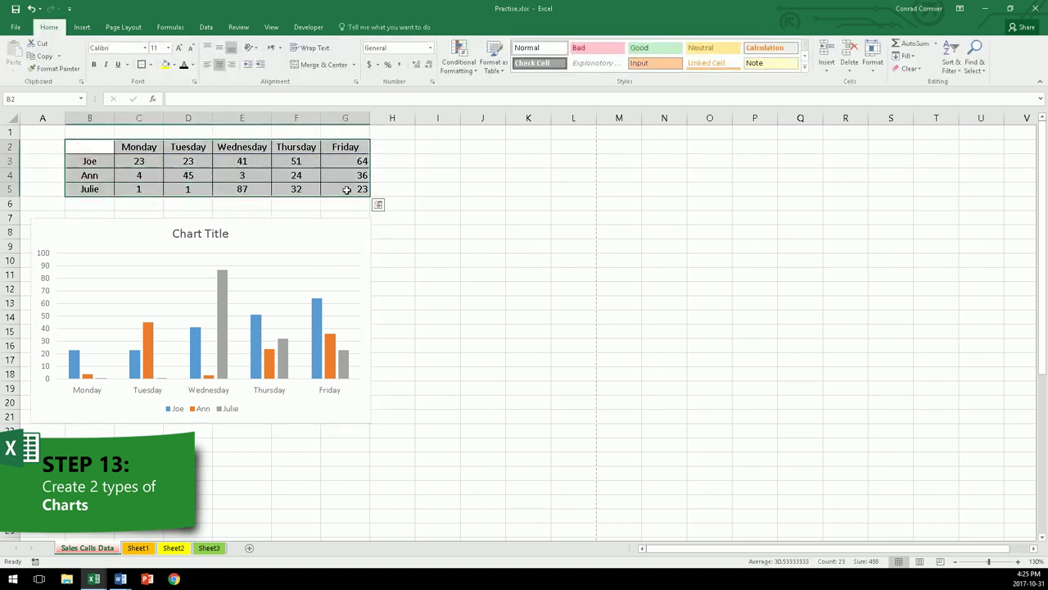
click(81, 27)
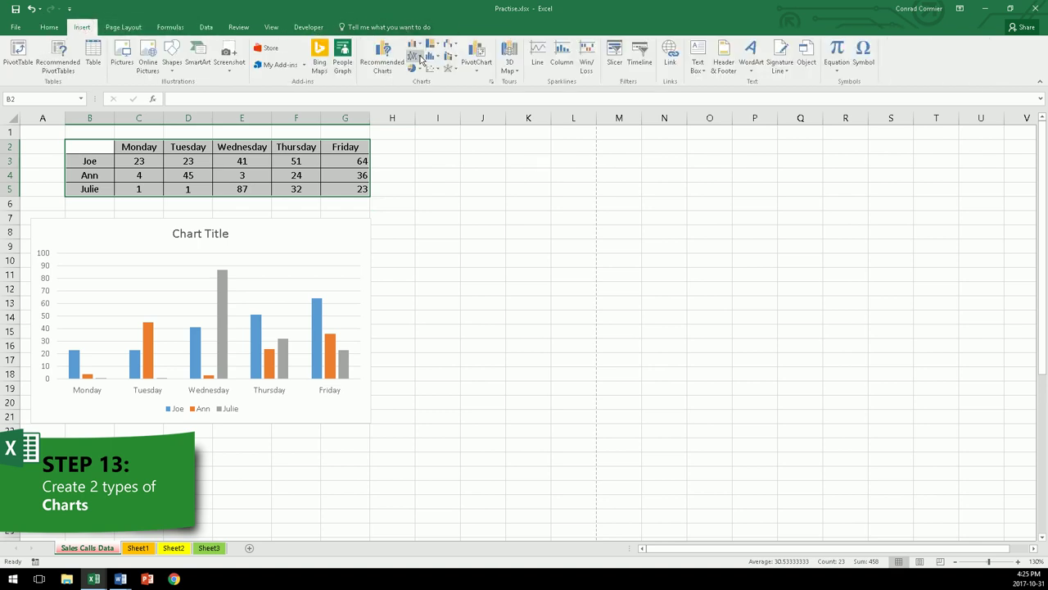
click(428, 47)
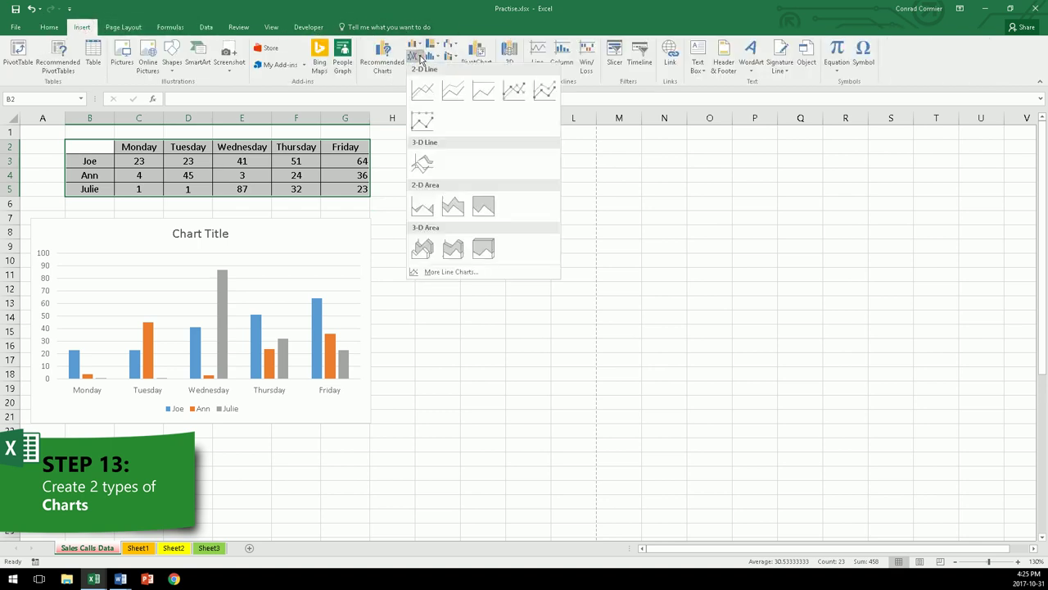
click(512, 96)
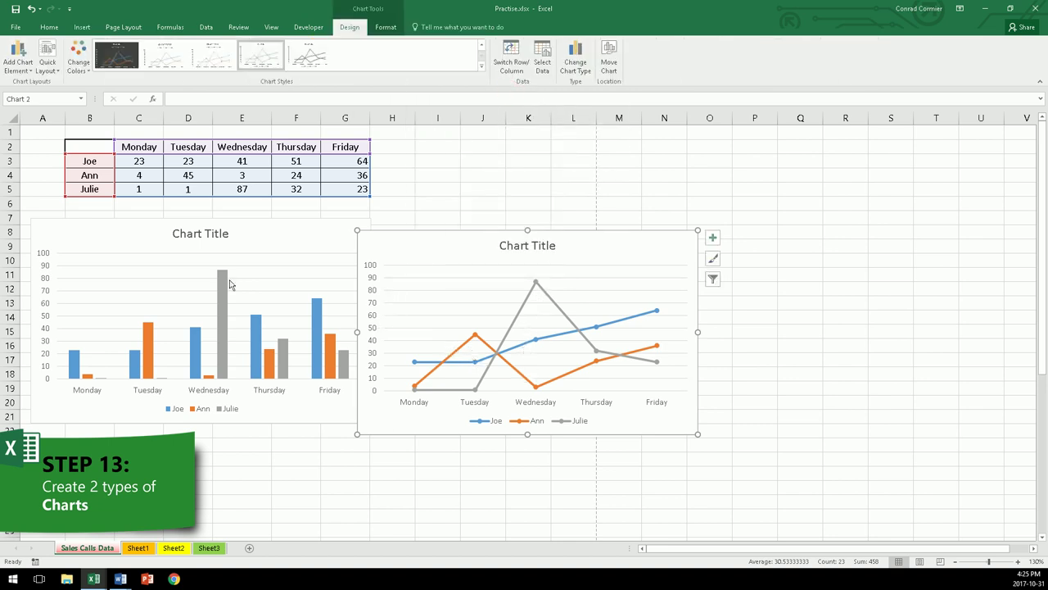
click(255, 247)
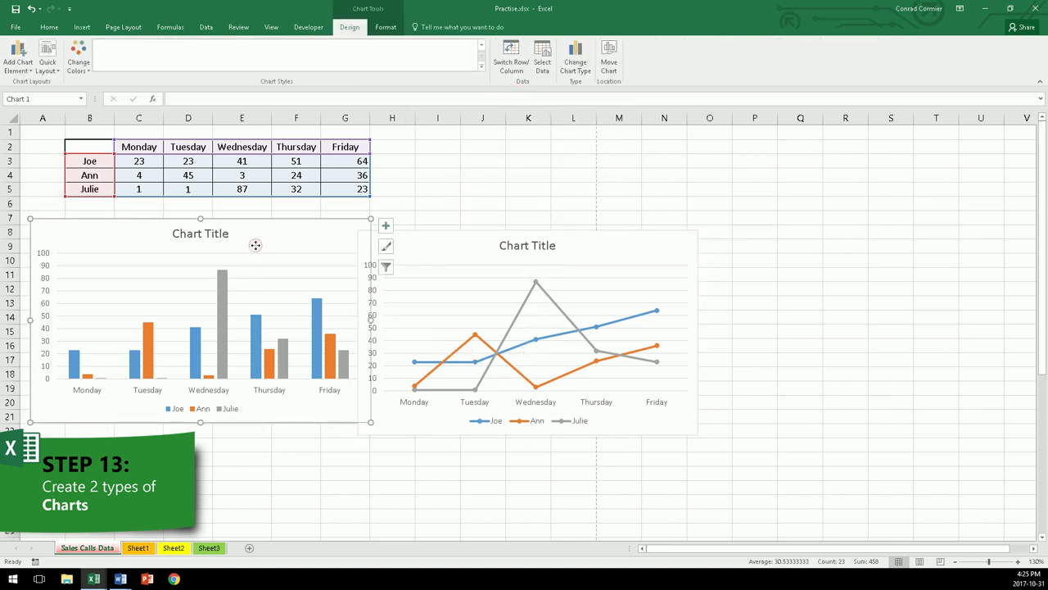
click(426, 190)
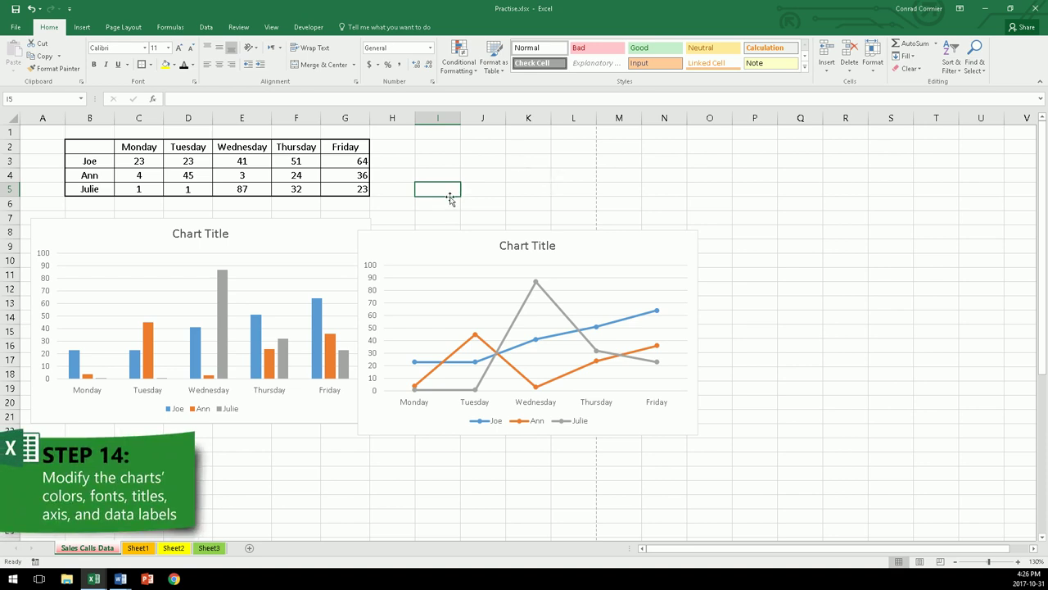
Narrow the column chart, then move and shrink the line chart to sit beside it.
click(297, 236)
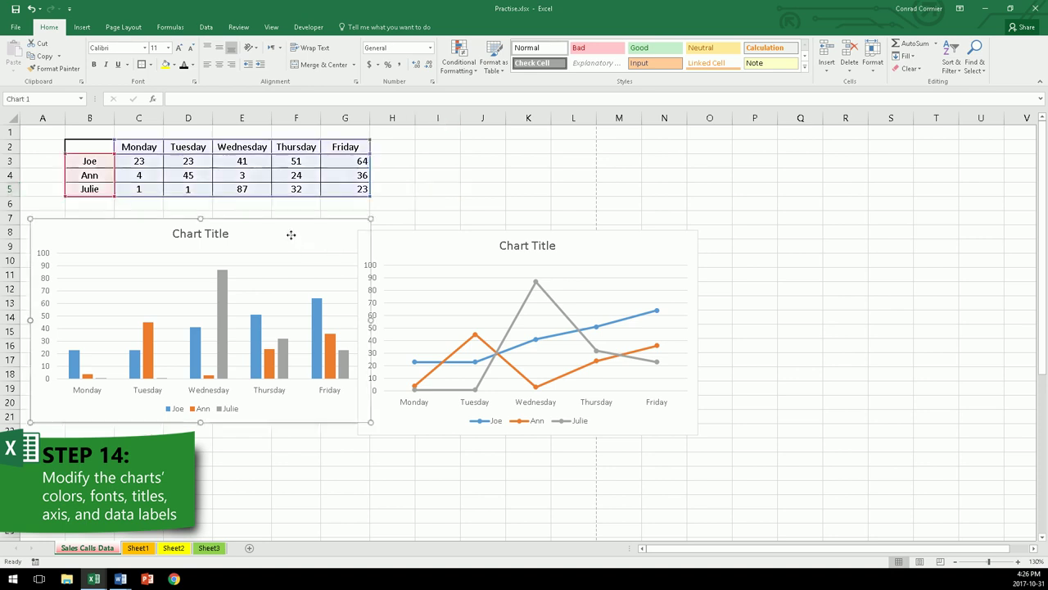
drag(368, 219, 329, 232)
click(451, 245)
drag(451, 245, 426, 234)
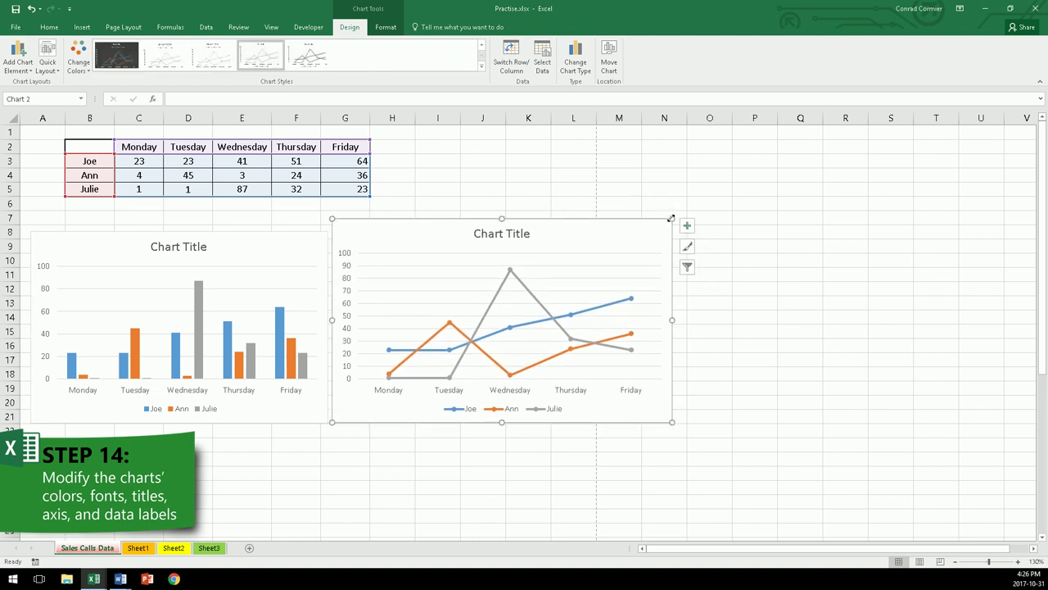
drag(672, 219, 637, 229)
mouse_move(564, 258)
mouse_down()
mouse_move(574, 229)
mouse_move(568, 248)
mouse_move(549, 257)
mouse_up()
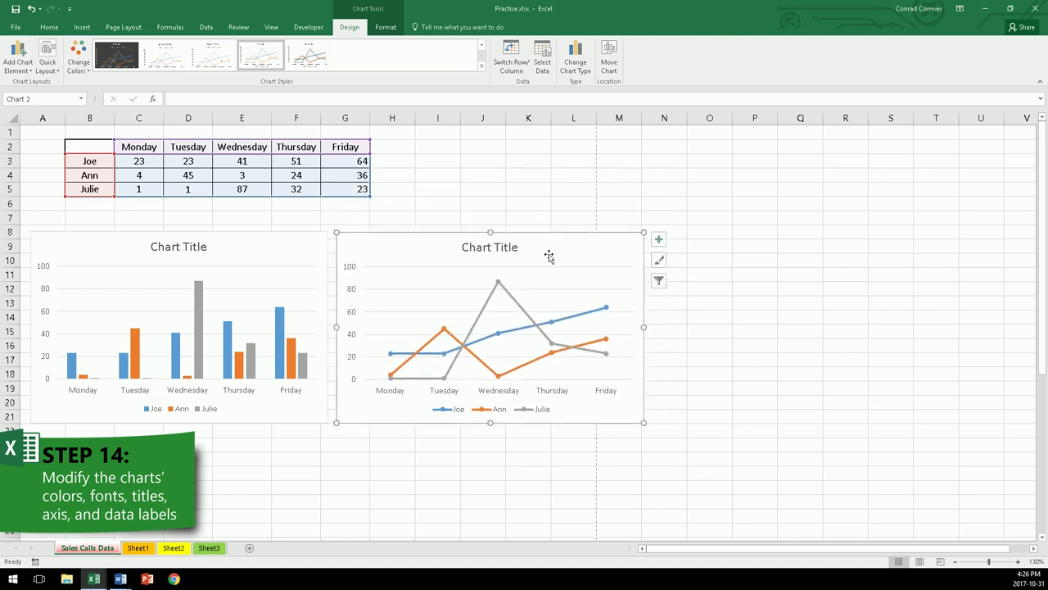
Retitle the column chart 'Sales Calls Made' and copy that title text.
double_click(165, 247)
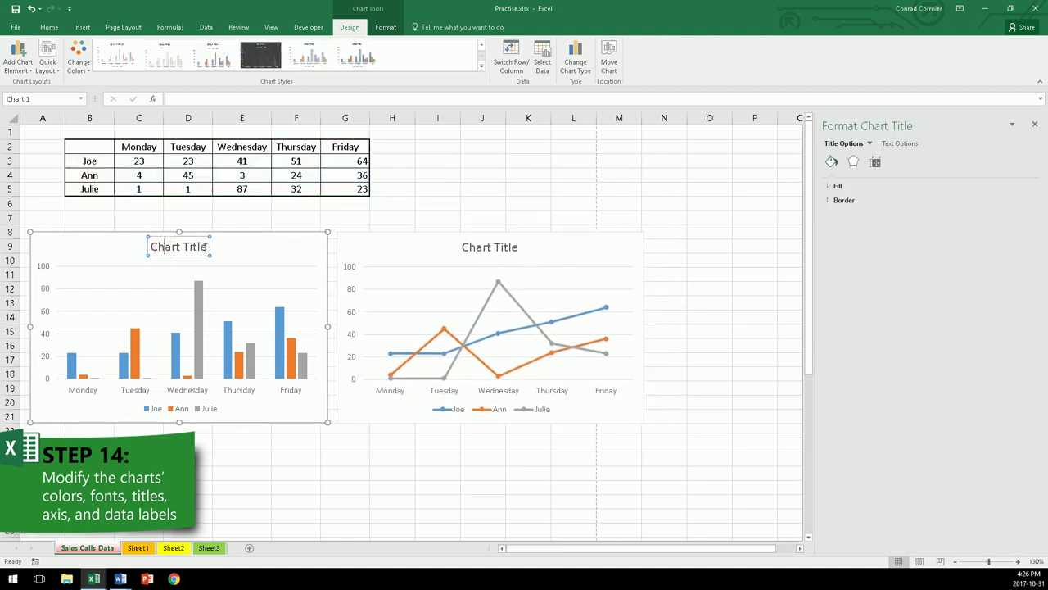
drag(206, 247, 147, 247)
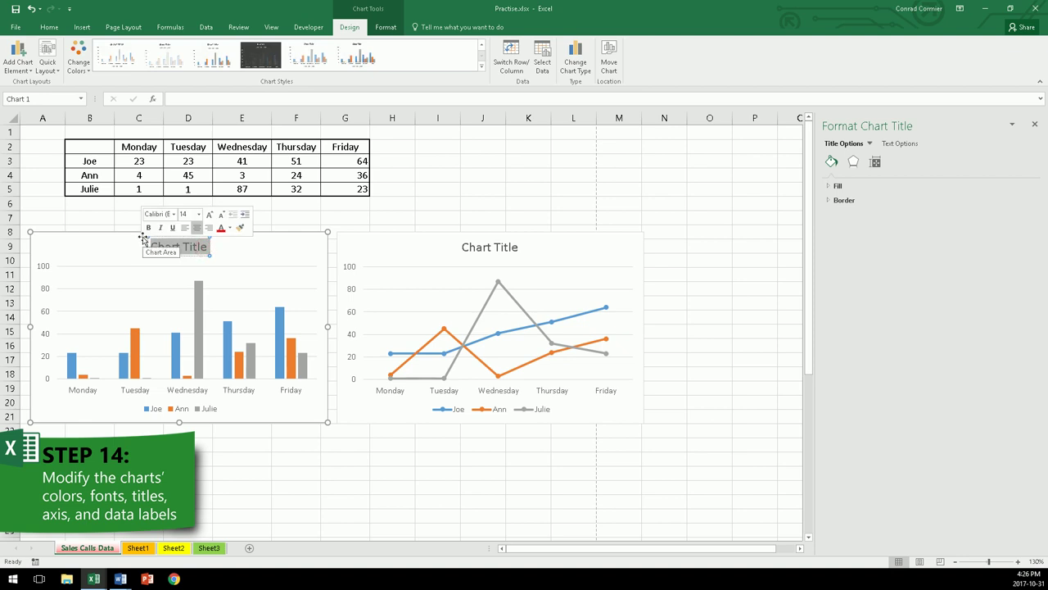
text(Sal)
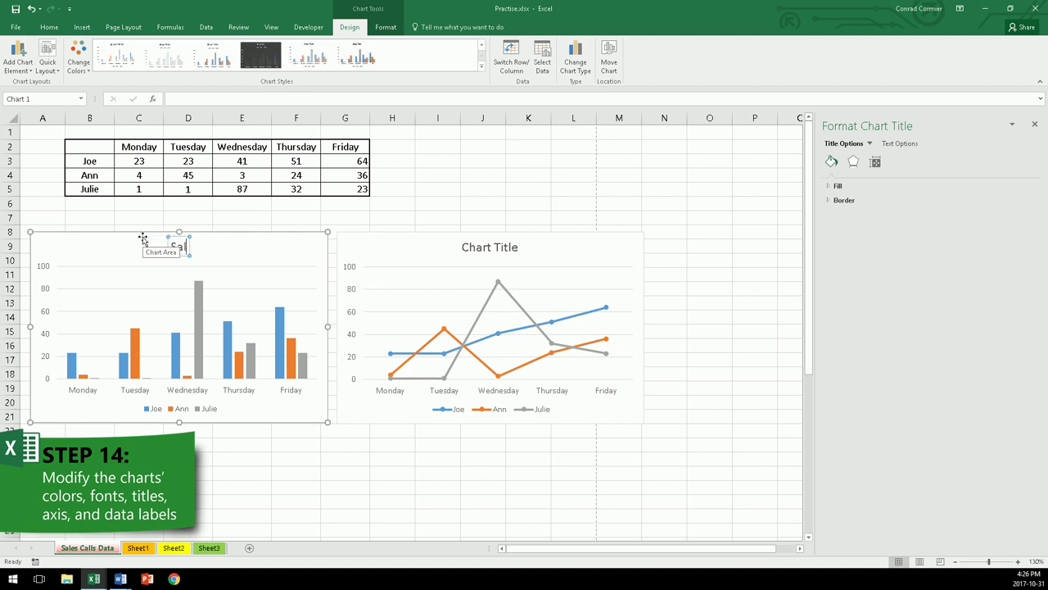
text(es Calls Made)
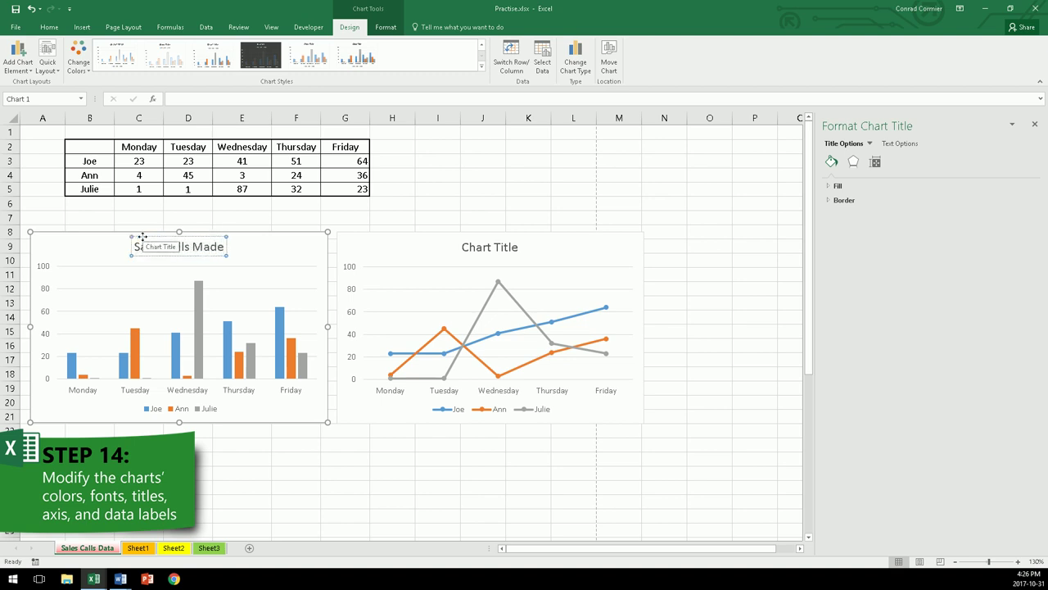
key(Home)
key(ctrl+shift+Right)
key(ctrl+shift+Right)
shift+click(226, 246)
key(ctrl+c)
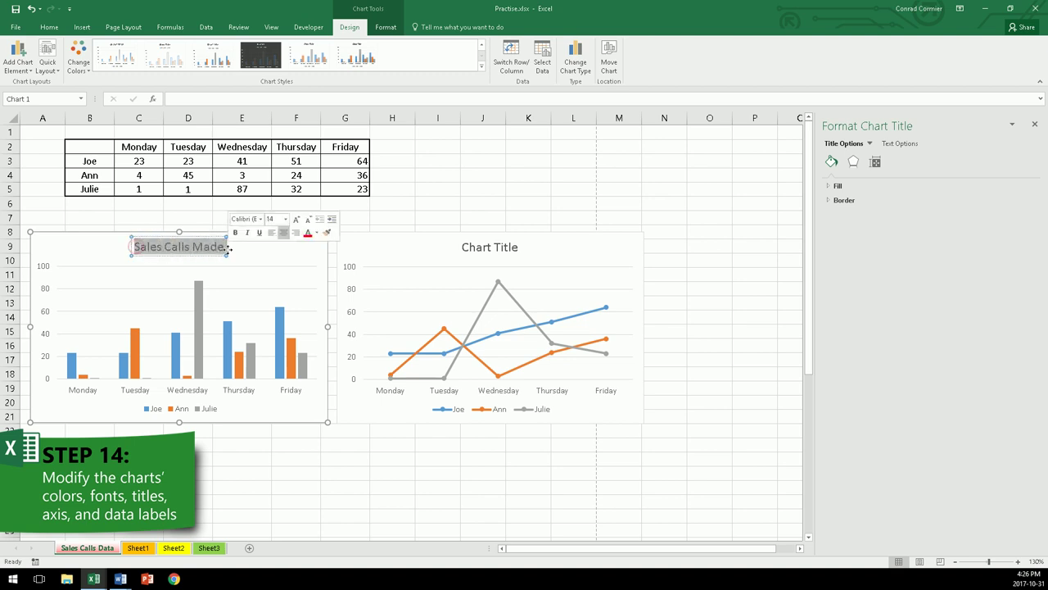
Replace the line chart's placeholder title with the pasted 'Sales Calls Made'.
click(489, 256)
triple_click(487, 252)
key(ctrl+v)
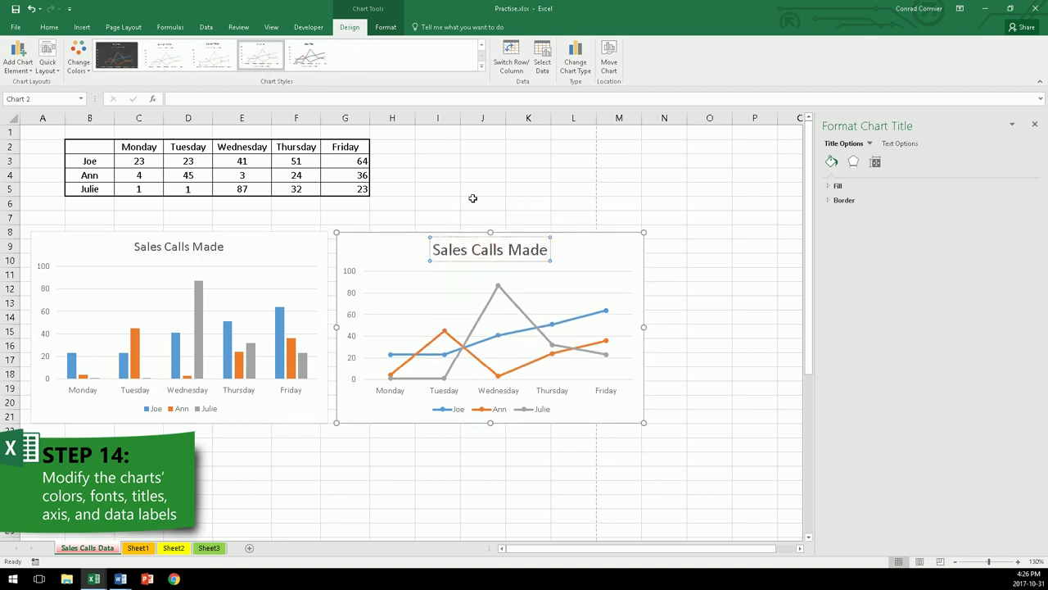
click(473, 200)
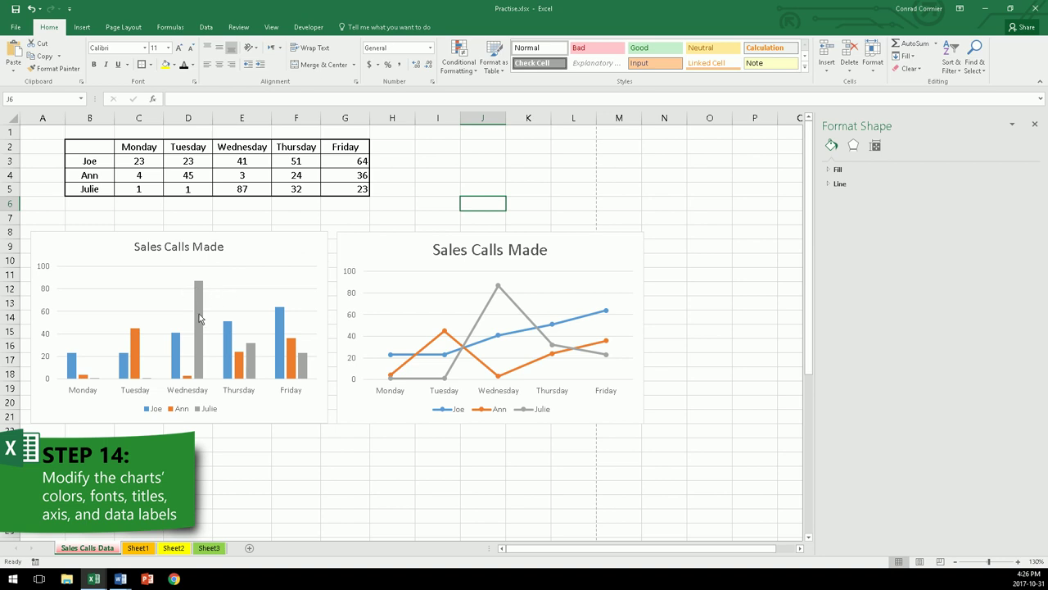
Fill the column chart's first series (Joe) bars with red.
click(281, 332)
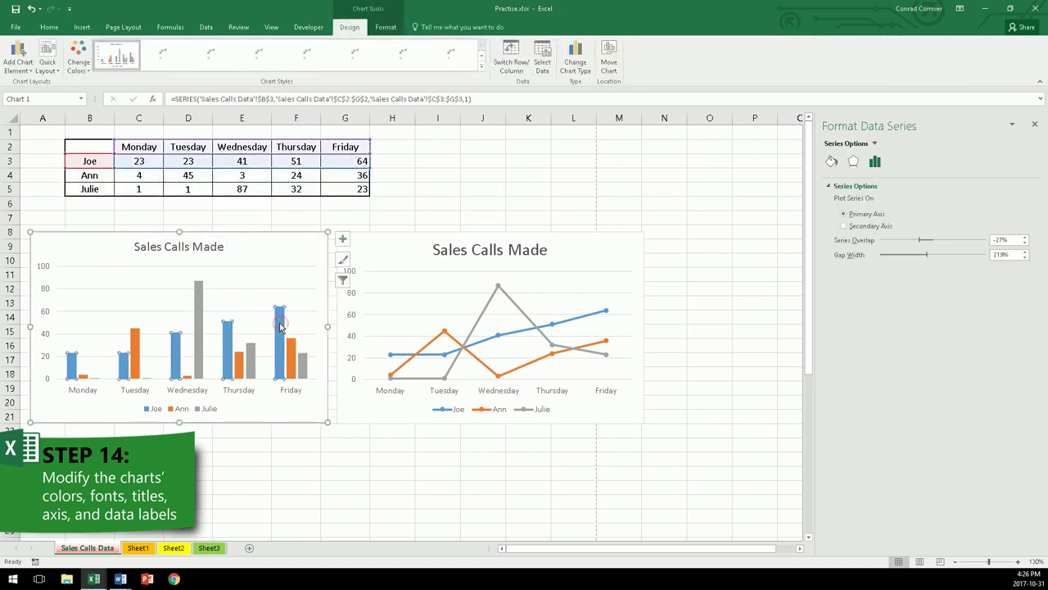
right_click(280, 329)
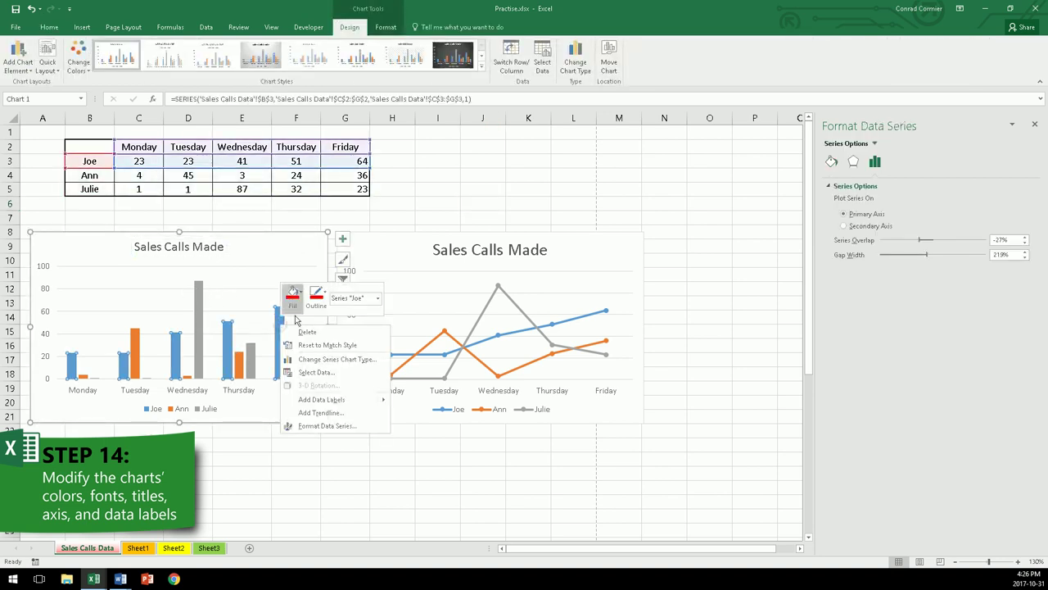
click(300, 296)
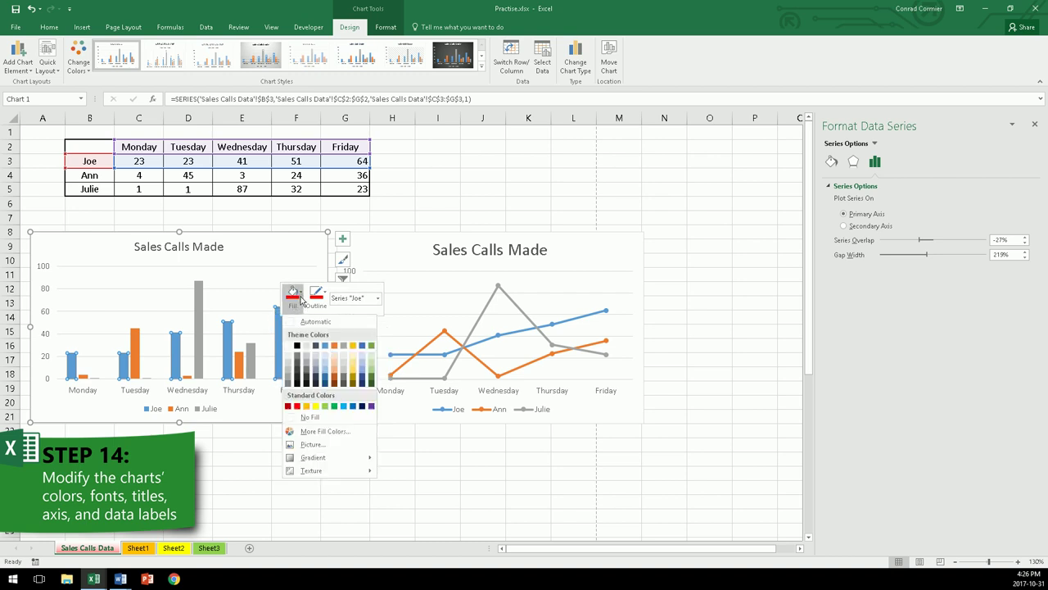
click(297, 405)
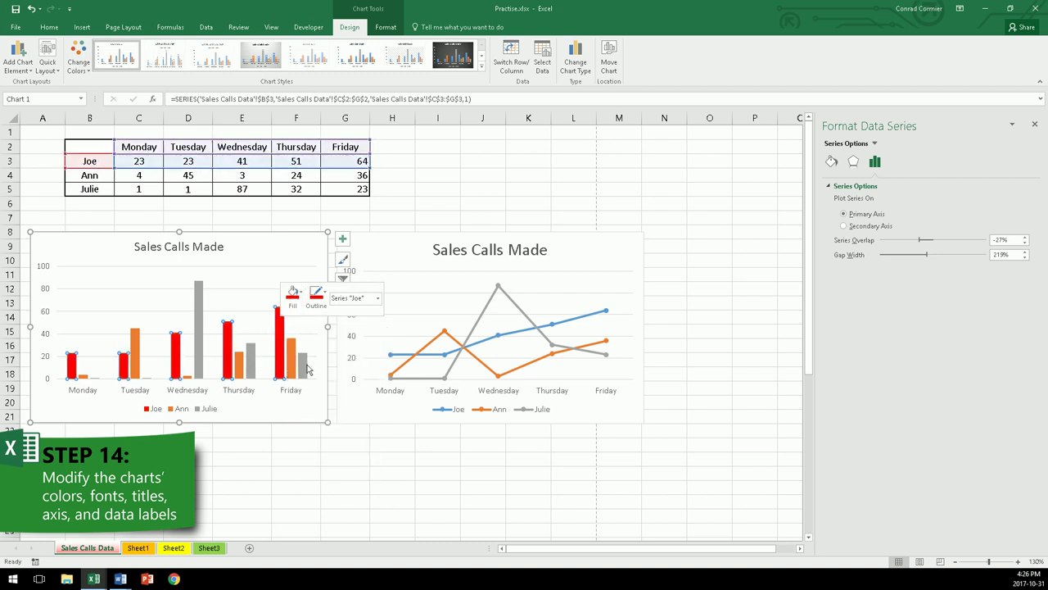
Change the grey third series (Julie) bars to green fill.
click(304, 369)
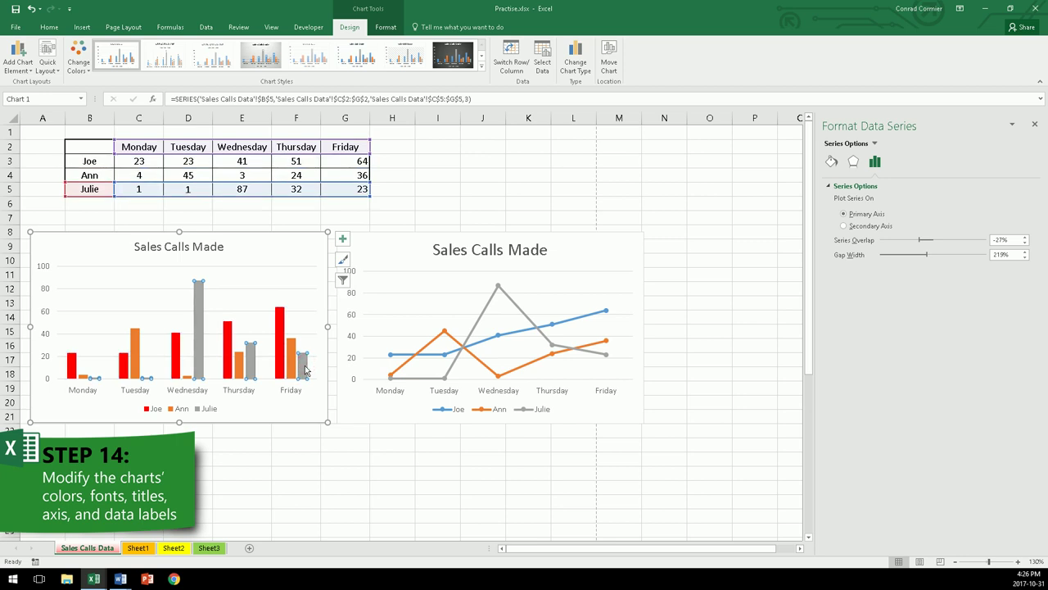
right_click(304, 358)
click(321, 335)
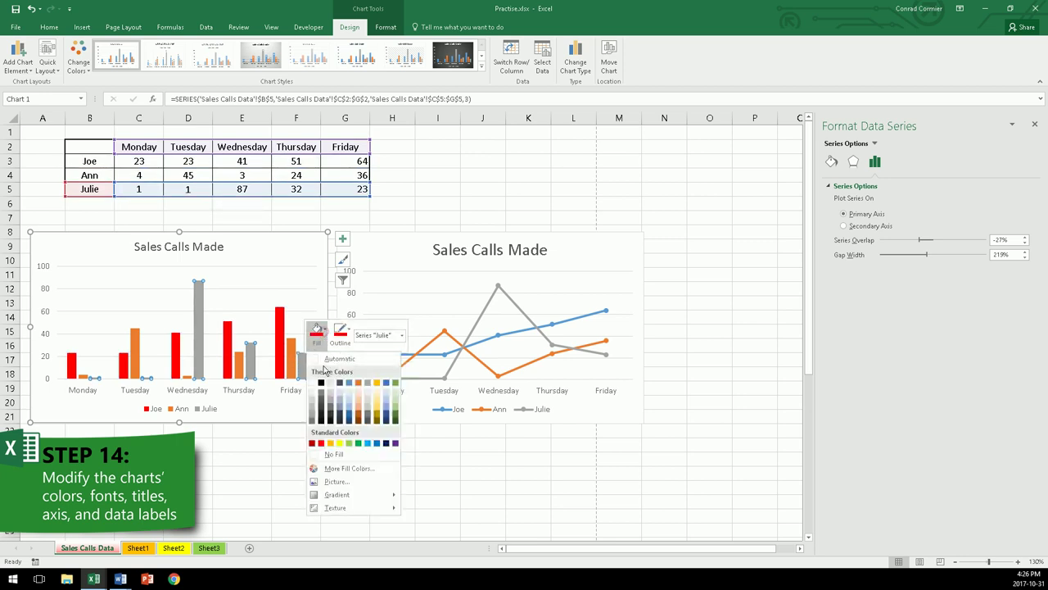
click(358, 443)
click(280, 468)
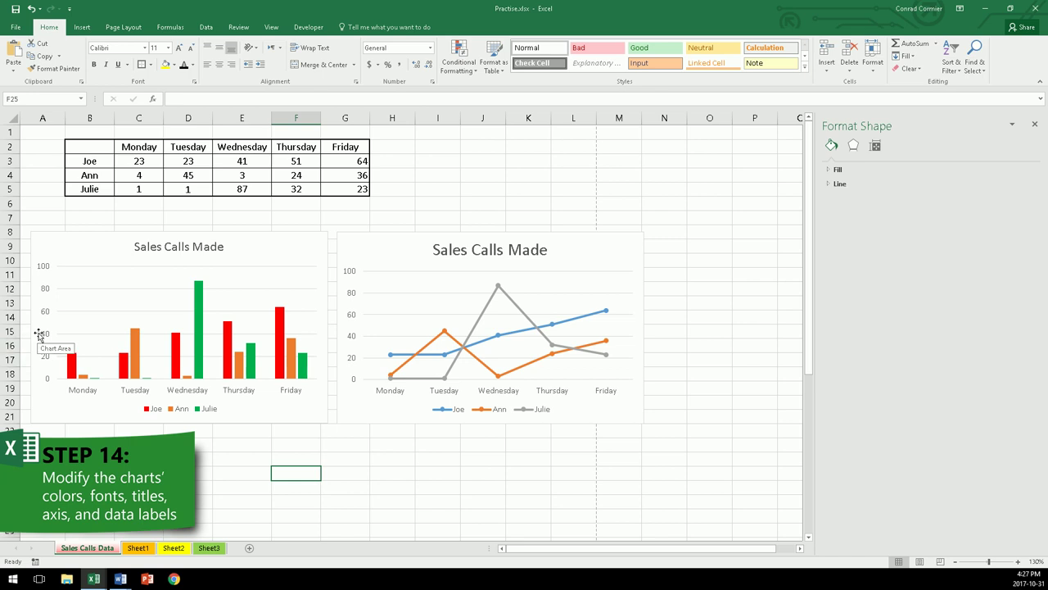
Add a primary vertical axis title to the column chart via Chart Elements.
click(305, 250)
click(342, 241)
click(372, 264)
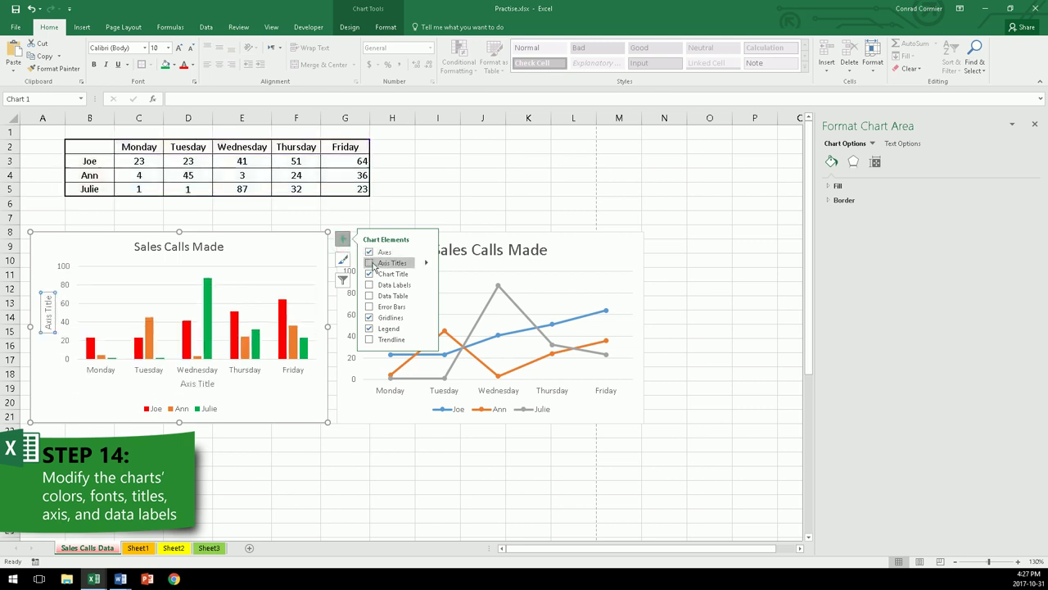
click(406, 264)
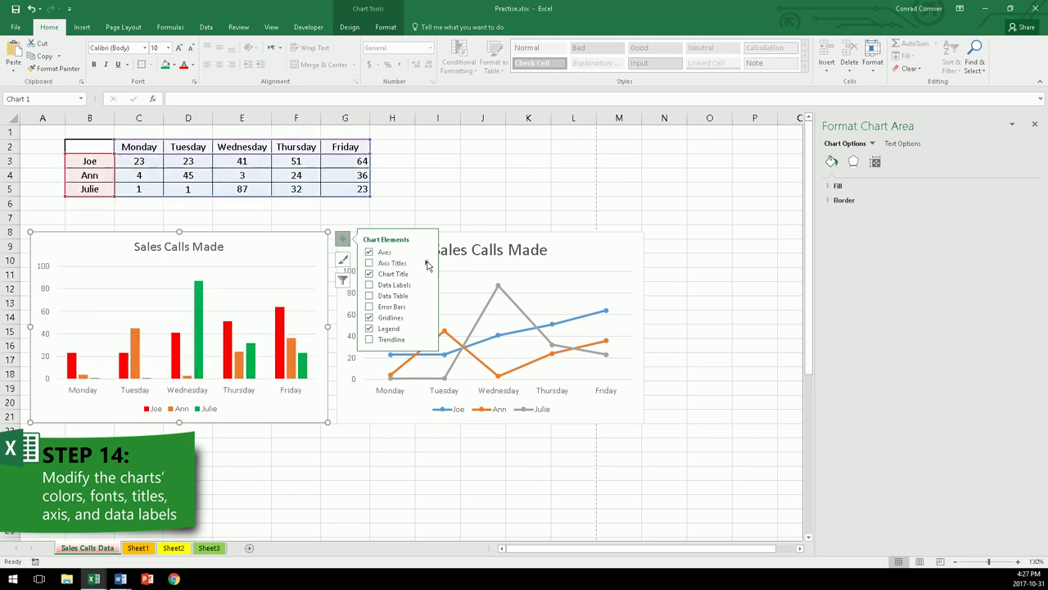
click(426, 263)
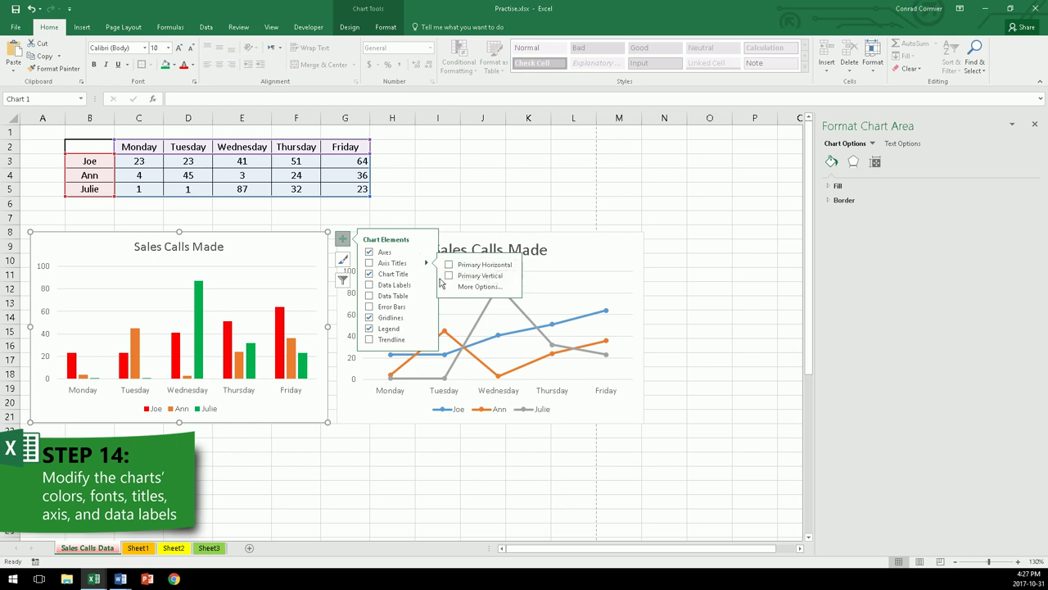
click(458, 275)
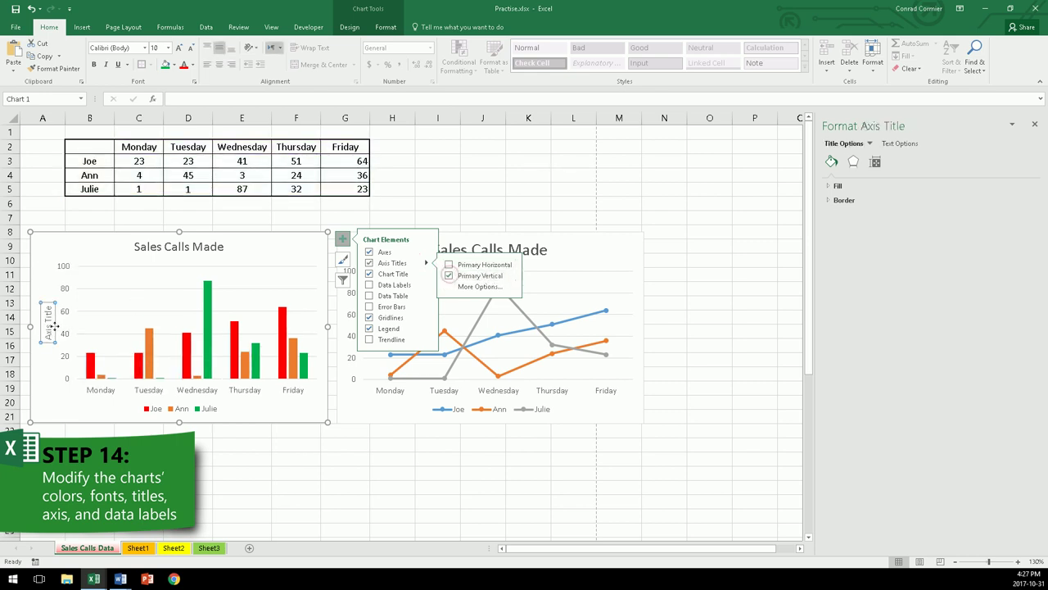
Set the column chart's vertical axis title to '# of sales calls' in 11-point text.
triple_click(48, 314)
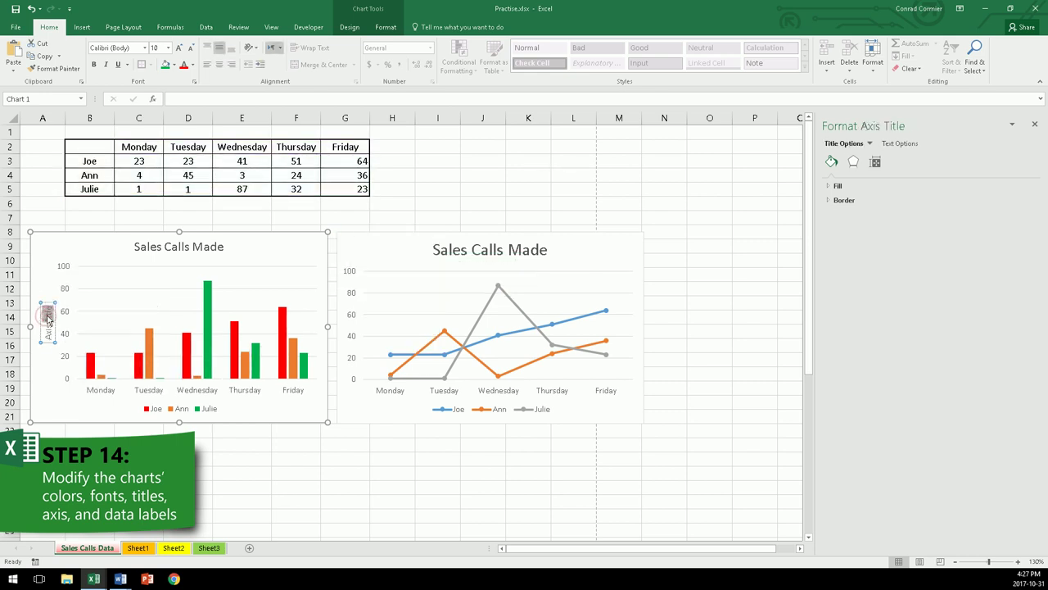
text(# of sales calls)
triple_click(47, 324)
key(ctrl+c)
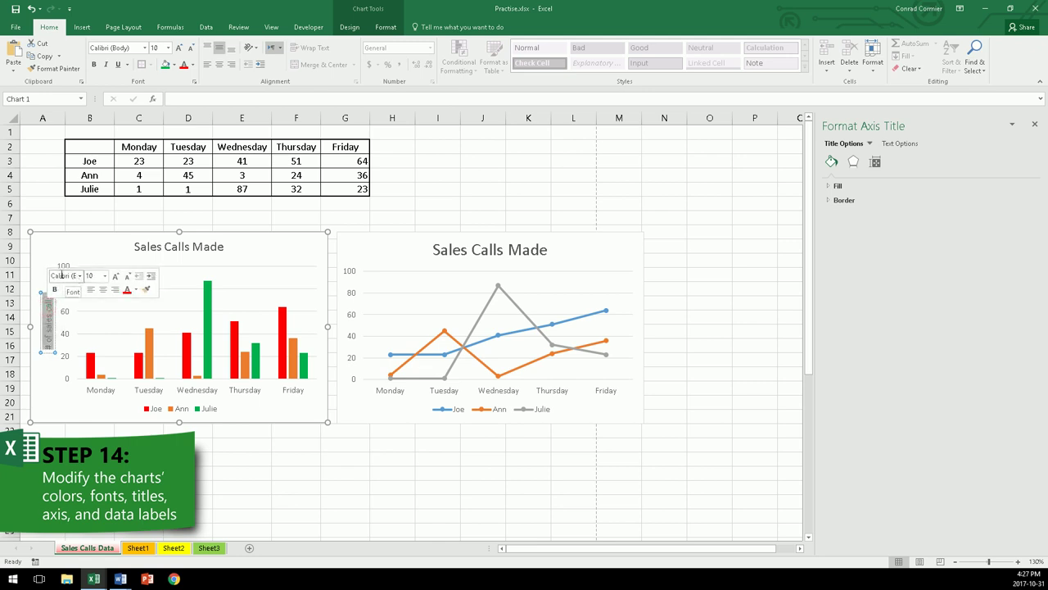
click(104, 276)
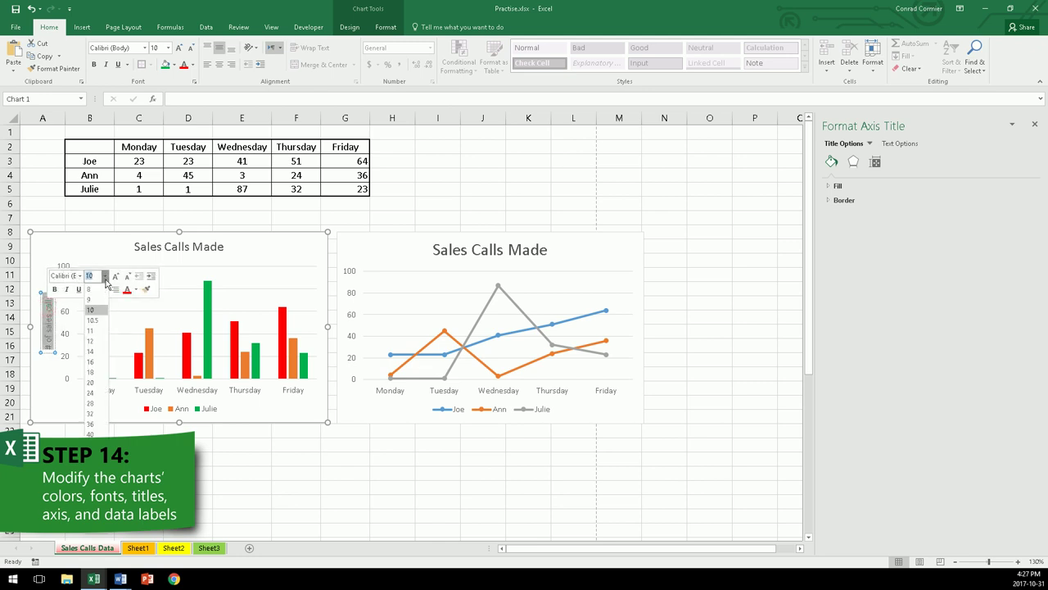
click(98, 330)
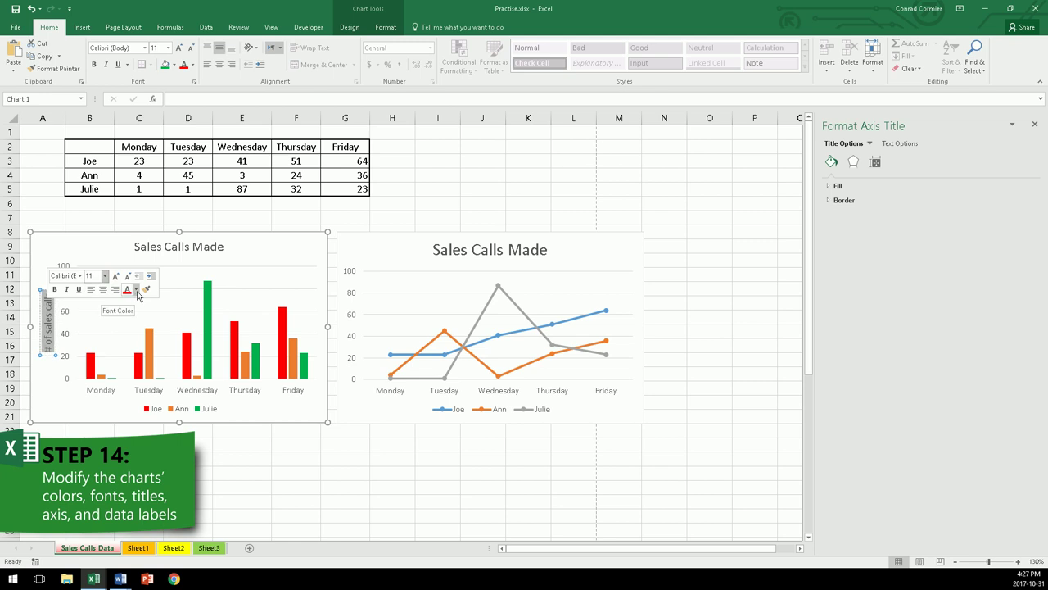
click(90, 459)
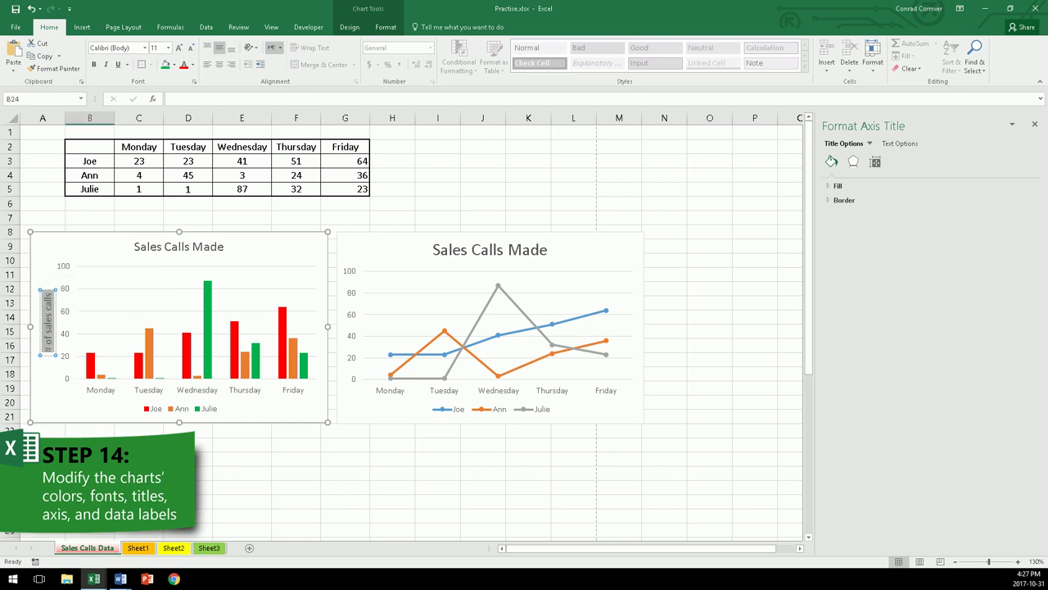
click(54, 332)
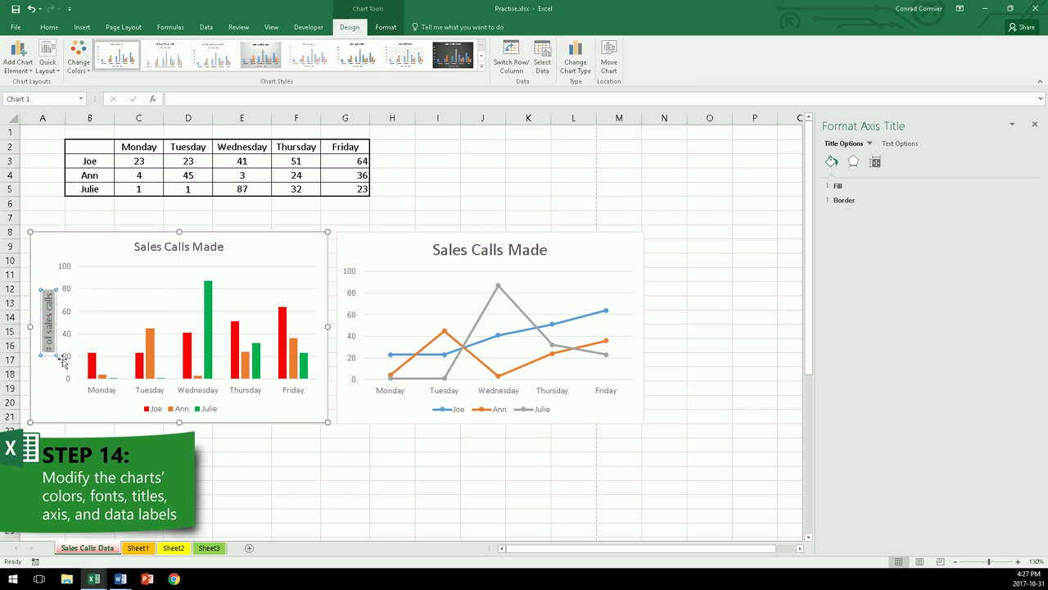
Add a primary vertical axis title to the line chart, pasting '# of sales calls'.
click(415, 308)
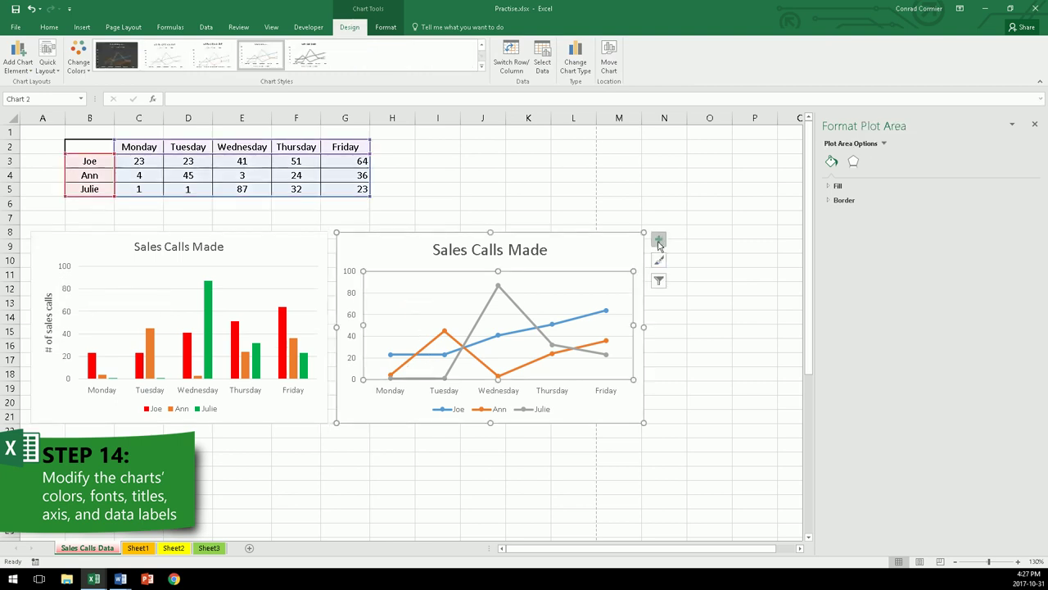
click(658, 239)
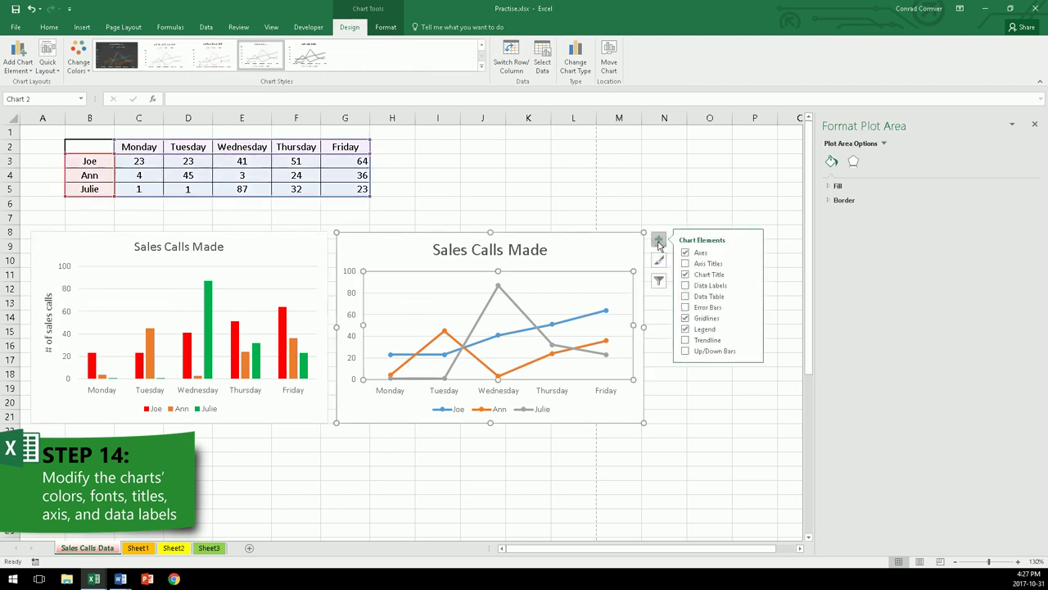
click(751, 263)
click(775, 278)
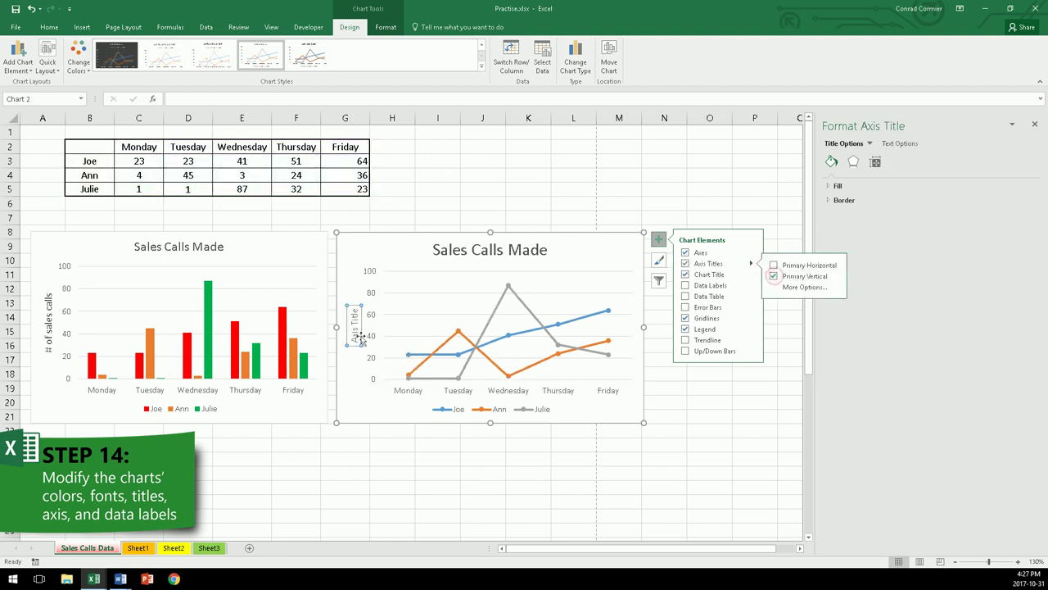
click(354, 313)
triple_click(355, 320)
key(ctrl+v)
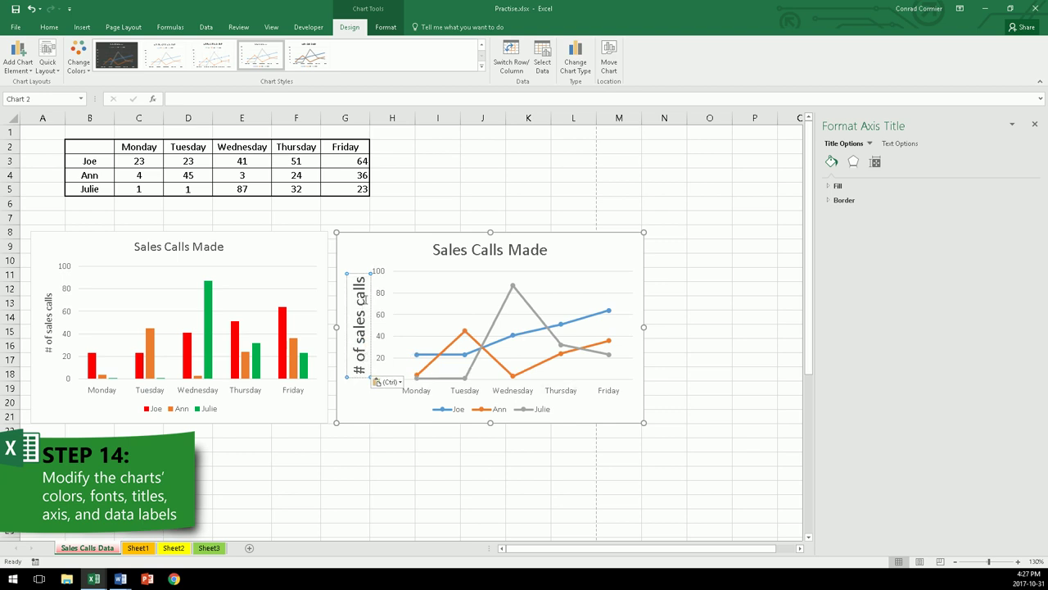
Set the line chart's '# of sales calls' axis title to 11 point.
right_click(361, 299)
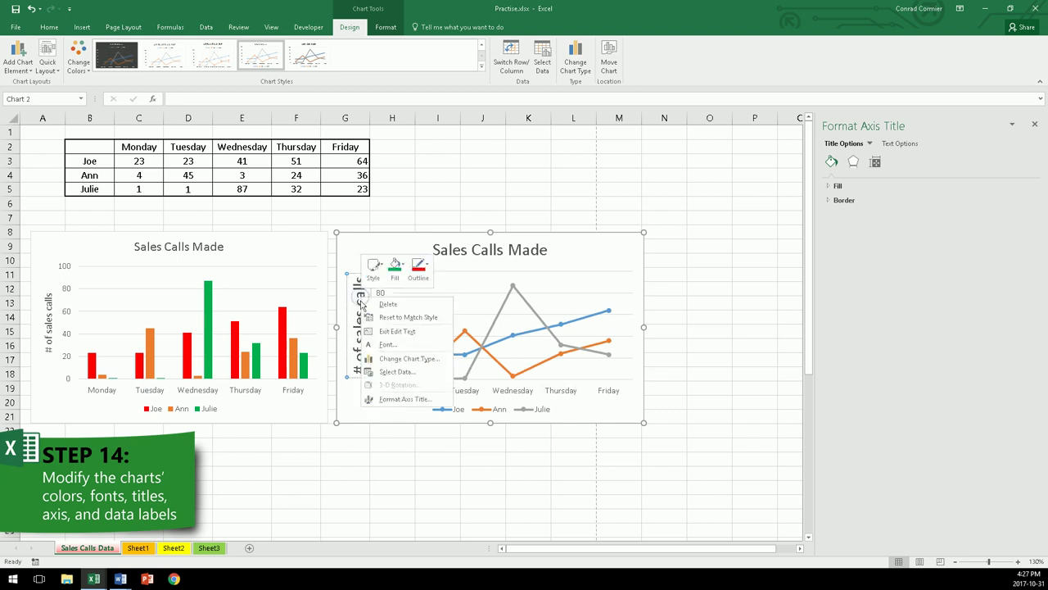
key(Escape)
double_click(362, 299)
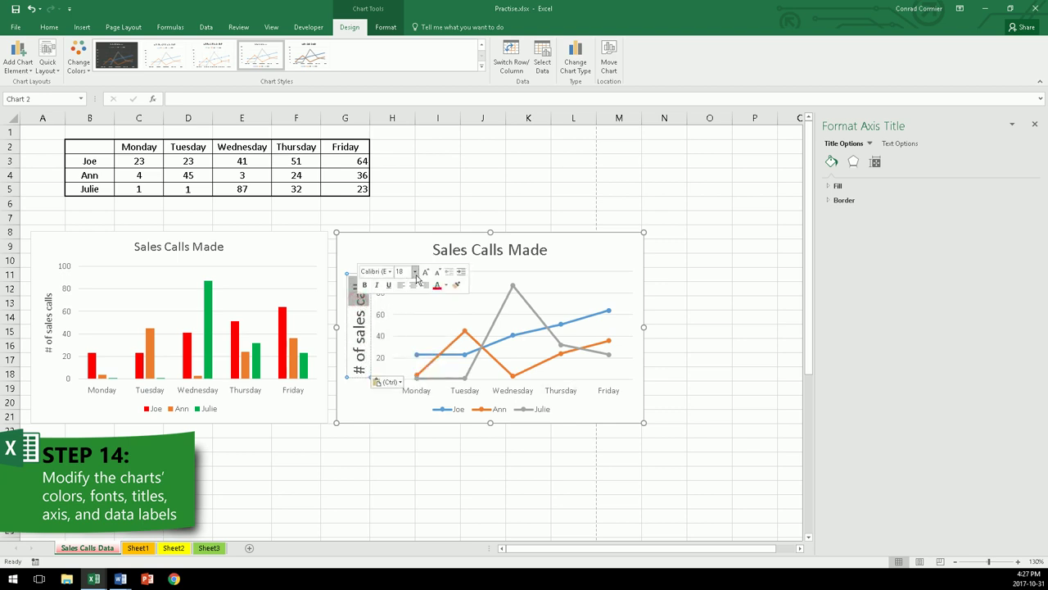
double_click(359, 326)
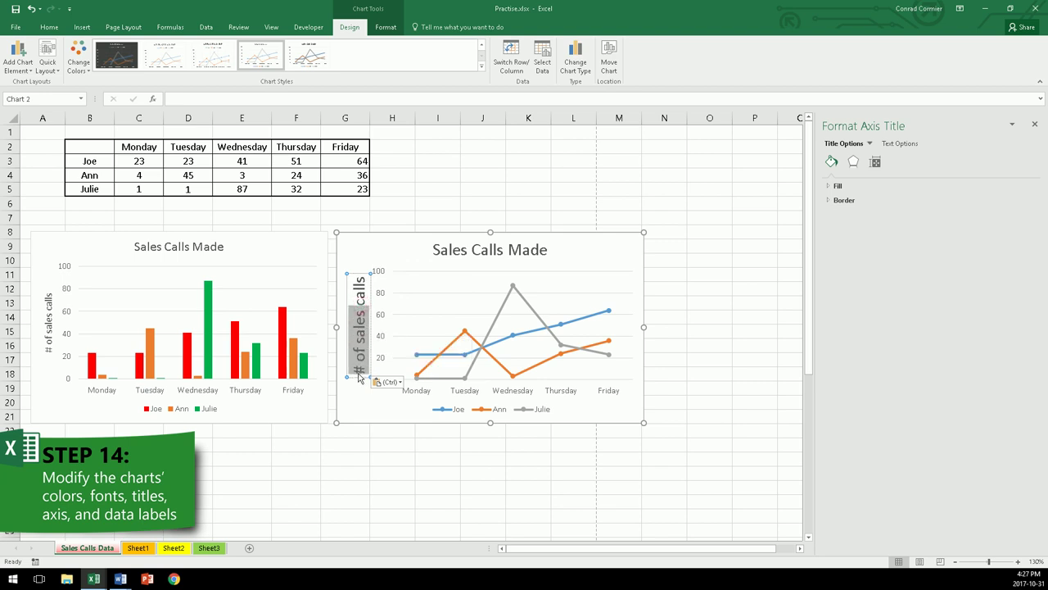
drag(361, 373, 360, 275)
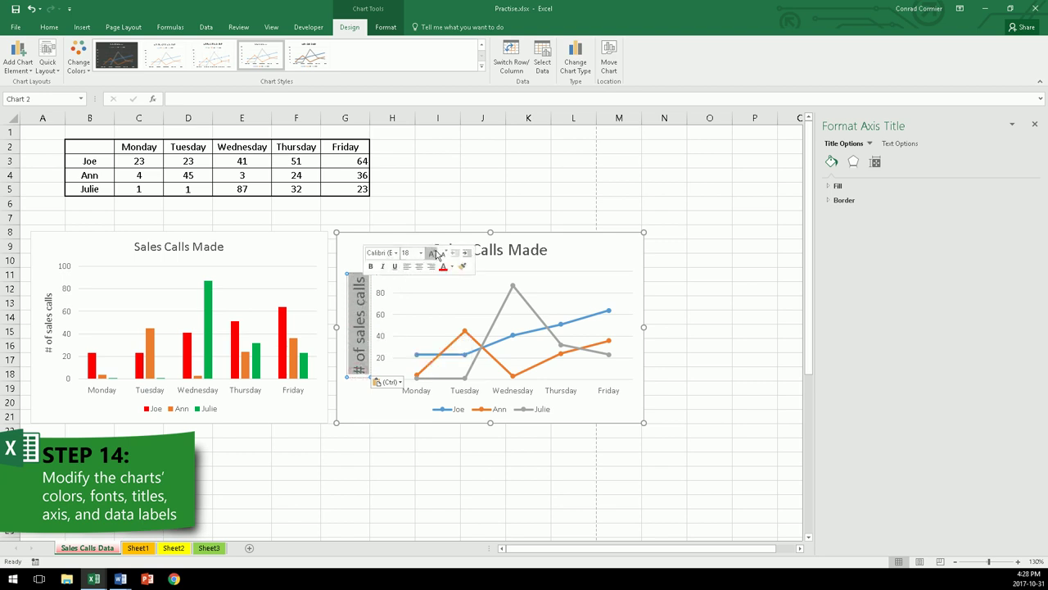
click(420, 253)
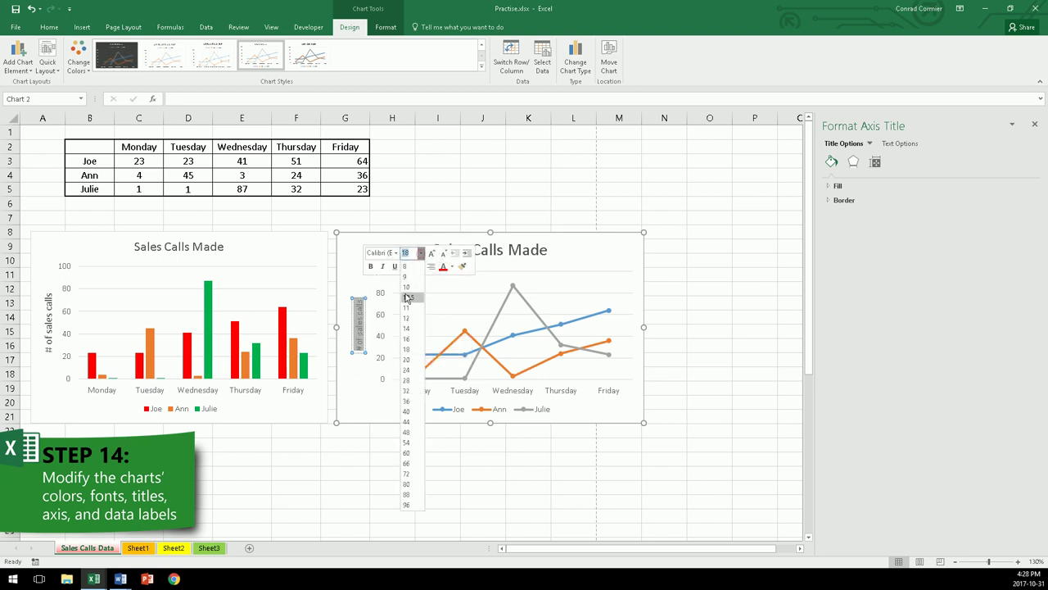
click(410, 314)
click(373, 458)
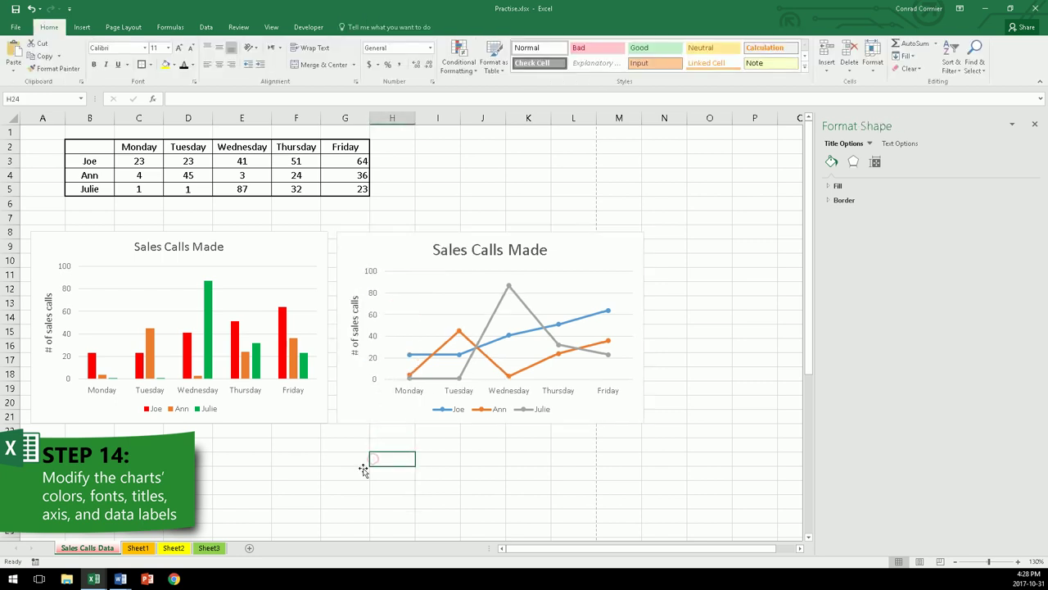
click(539, 360)
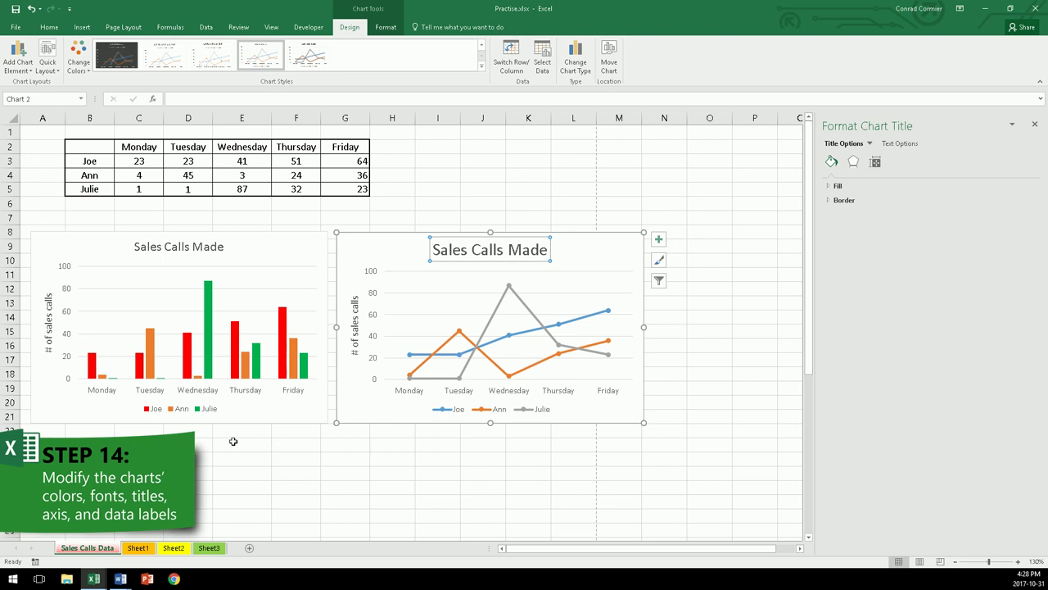
Move the column chart's legend from below the bars to the top-right corner beside the title.
click(187, 409)
drag(185, 408, 271, 307)
drag(289, 244, 289, 244)
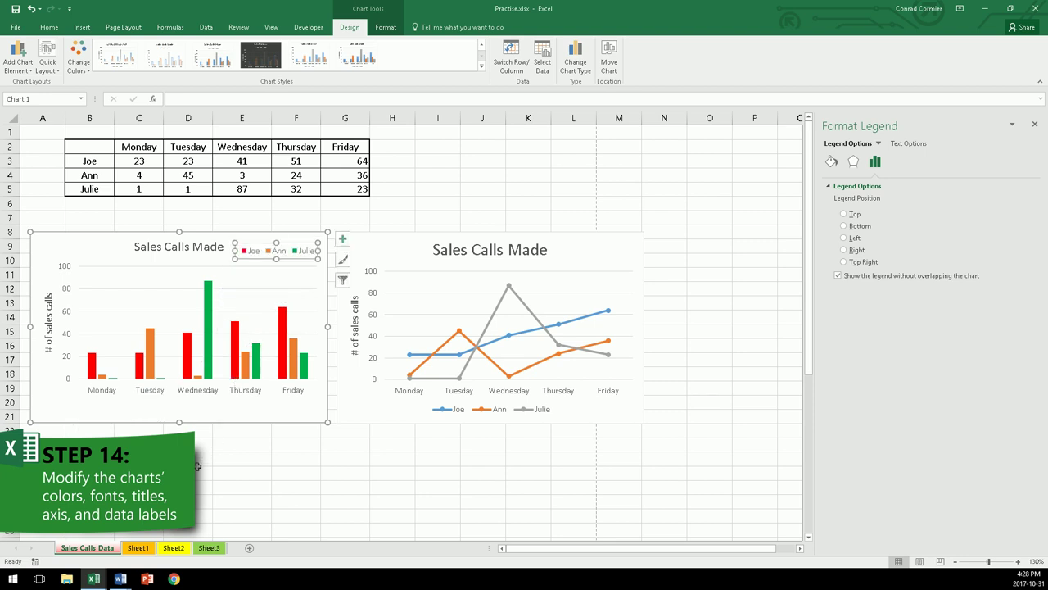
click(201, 472)
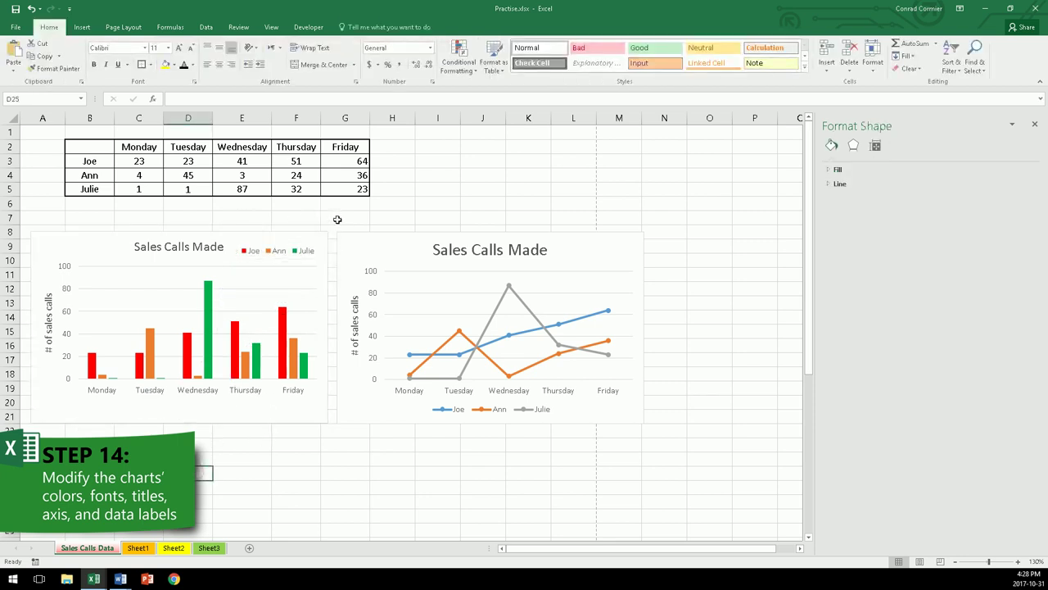